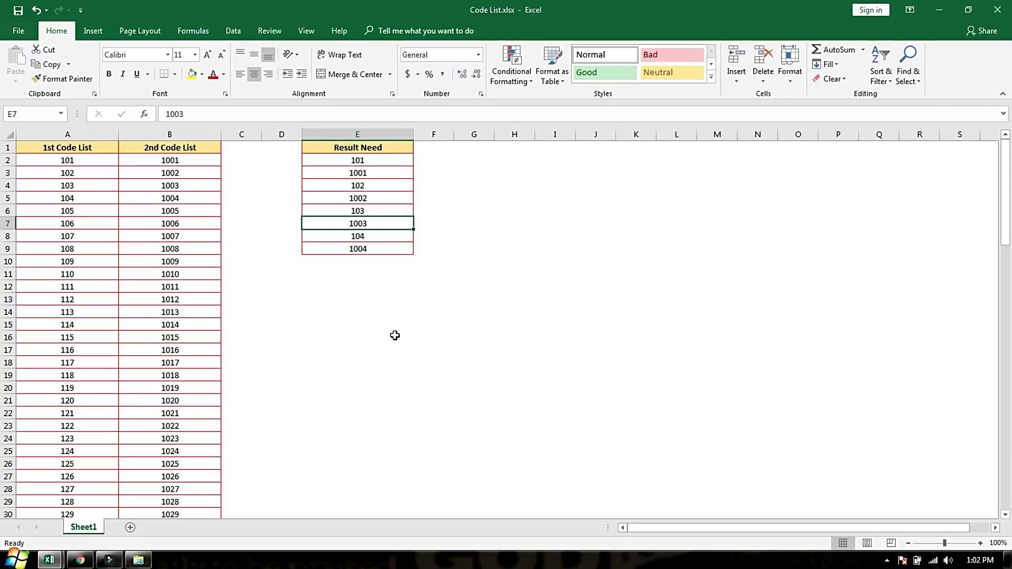
# Glance at the Name and Address List workbook, then return to Code List.
pyautogui.moveTo(74, 160); pyautogui.dragTo(170, 200)
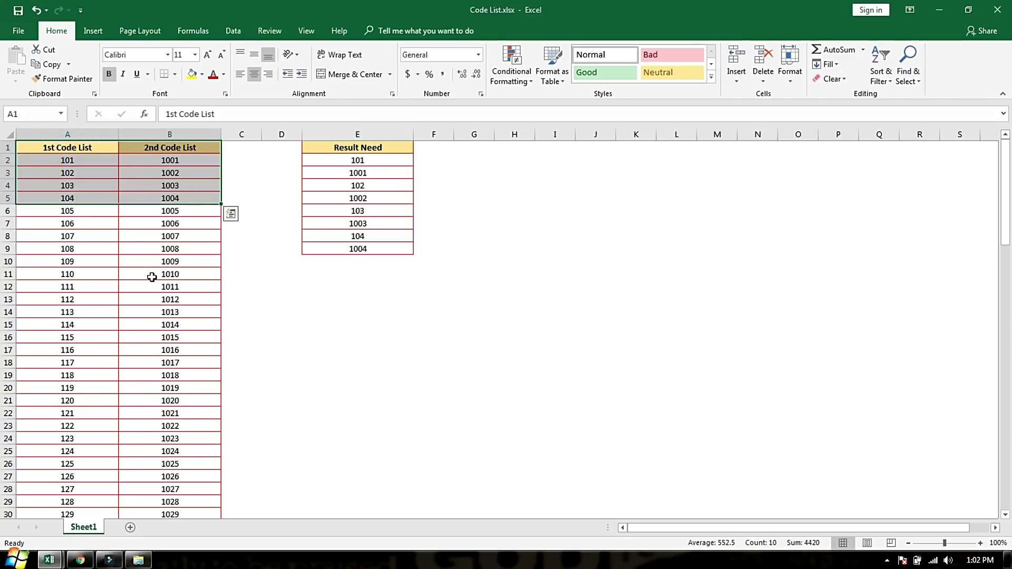
pyautogui.click(147, 274)
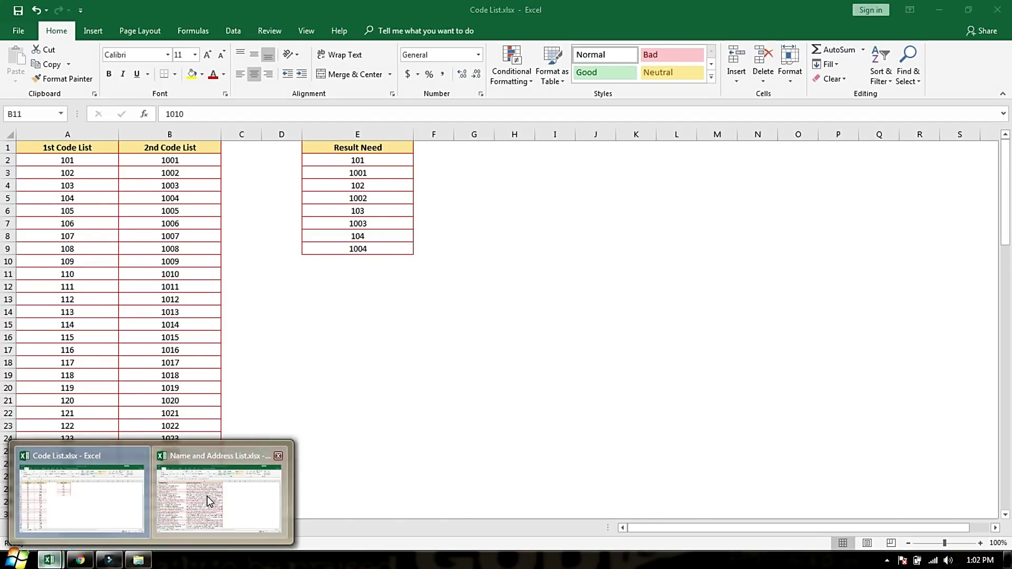
pyautogui.click(208, 530)
pyautogui.click(494, 235)
pyautogui.click(49, 560)
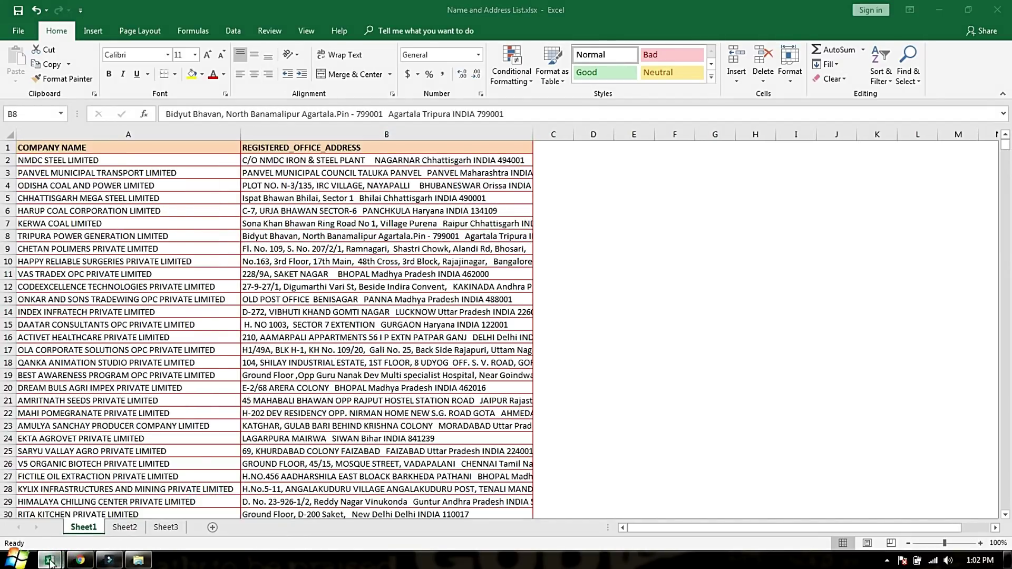
pyautogui.click(95, 501)
# Point out entries in both code lists: 101, 108, 1001 and 1002.
pyautogui.click(331, 247)
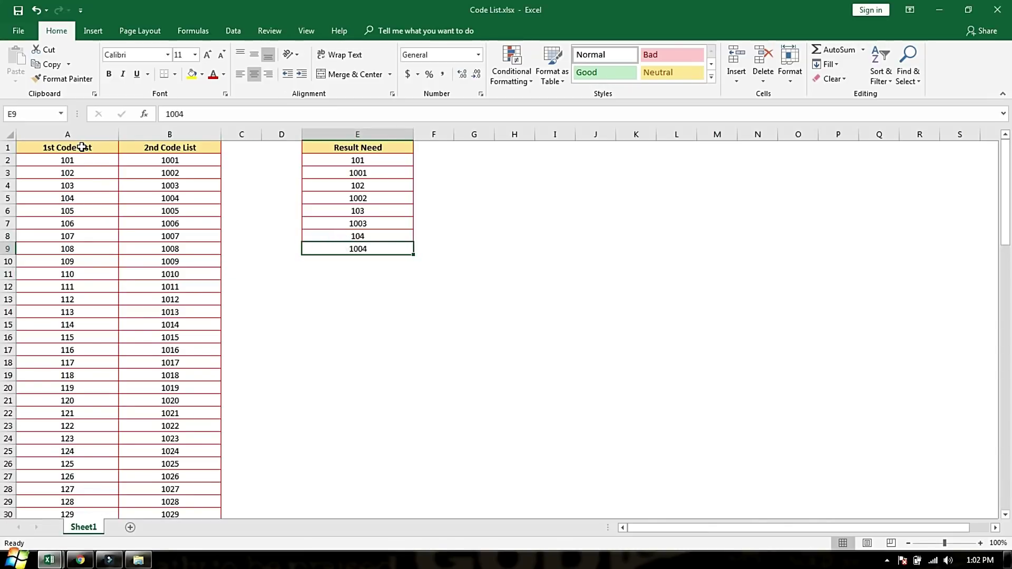
pyautogui.moveTo(82, 147); pyautogui.dragTo(74, 373)
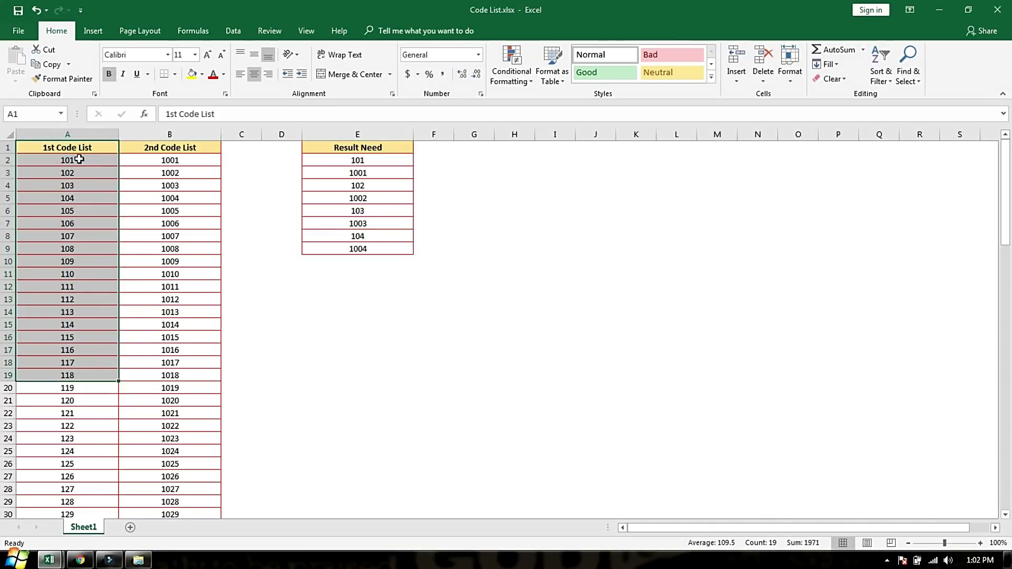
pyautogui.moveTo(88, 160); pyautogui.dragTo(82, 389)
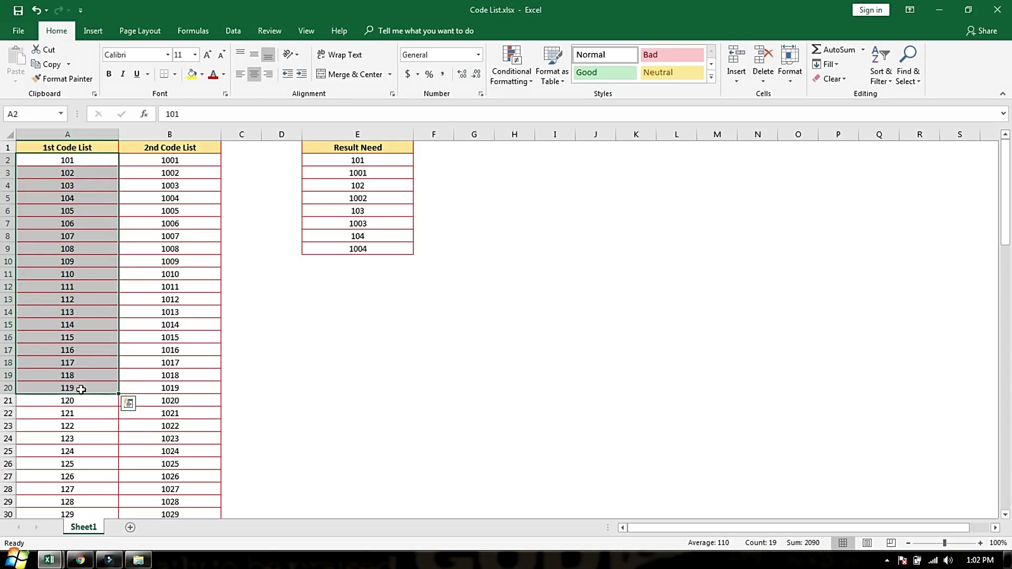
pyautogui.click(174, 161)
pyautogui.moveTo(174, 148); pyautogui.dragTo(187, 169)
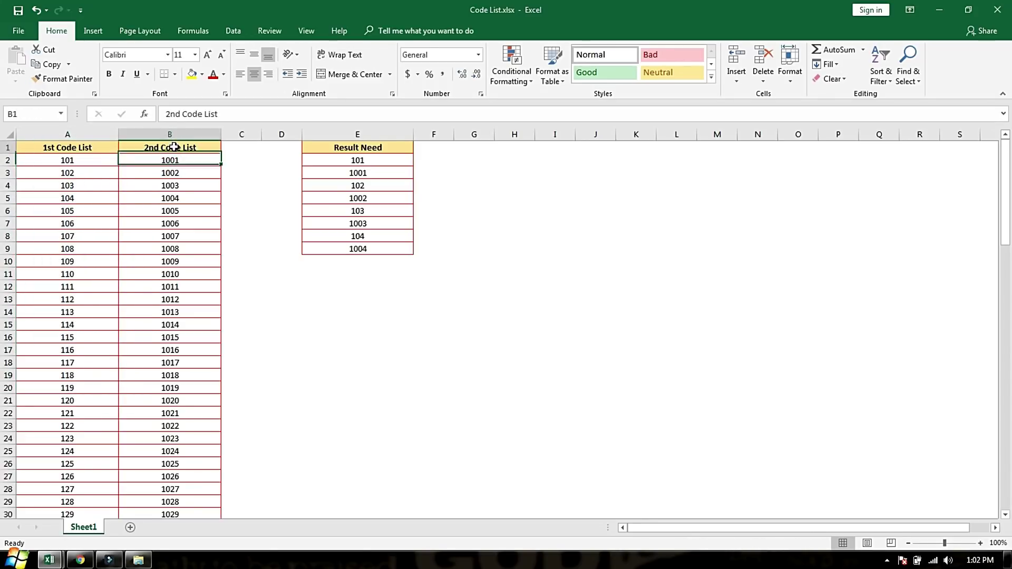
pyautogui.click(190, 161)
pyautogui.click(188, 172)
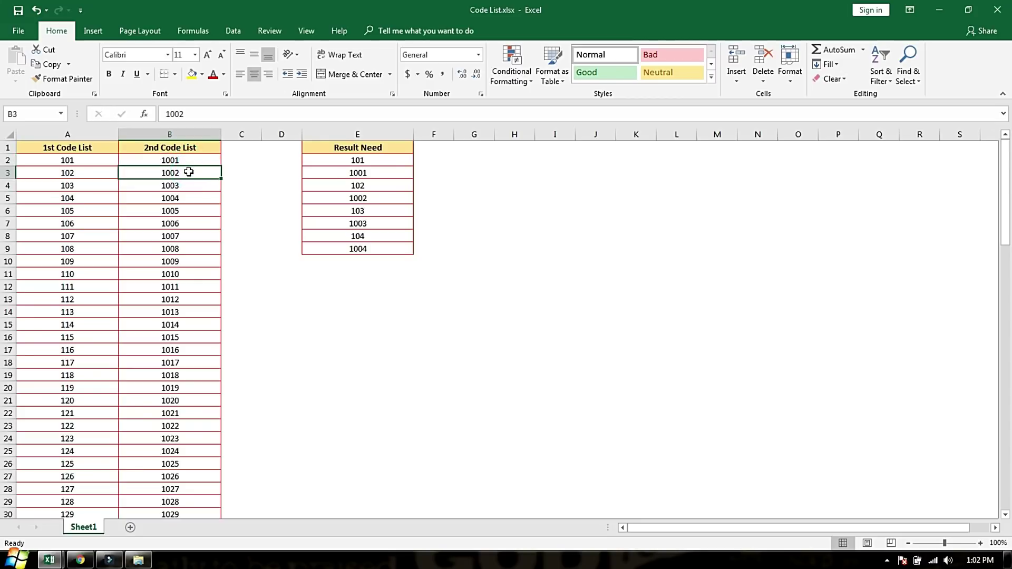
pyautogui.click(108, 251)
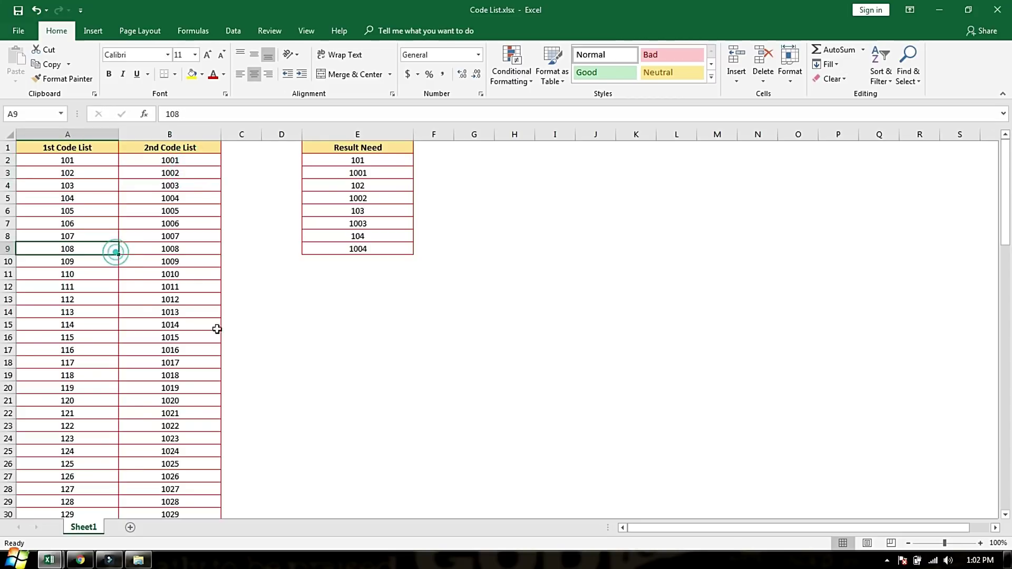
pyautogui.click(187, 161)
pyautogui.click(96, 166)
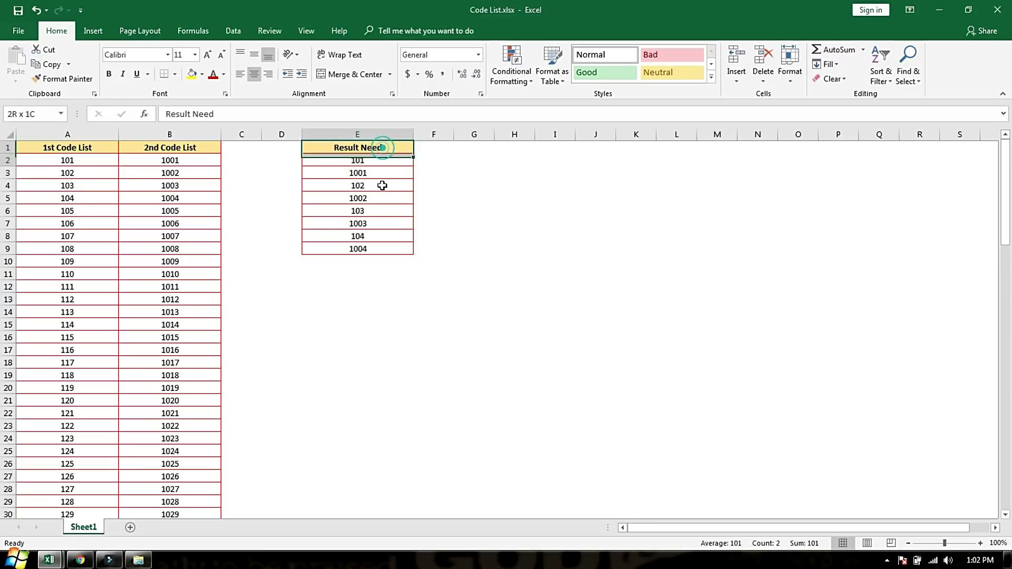
# Walk through the top of Result Need: 101, 1001, 102, 1002.
pyautogui.moveTo(383, 148); pyautogui.dragTo(369, 209)
pyautogui.click(424, 188)
pyautogui.click(386, 159)
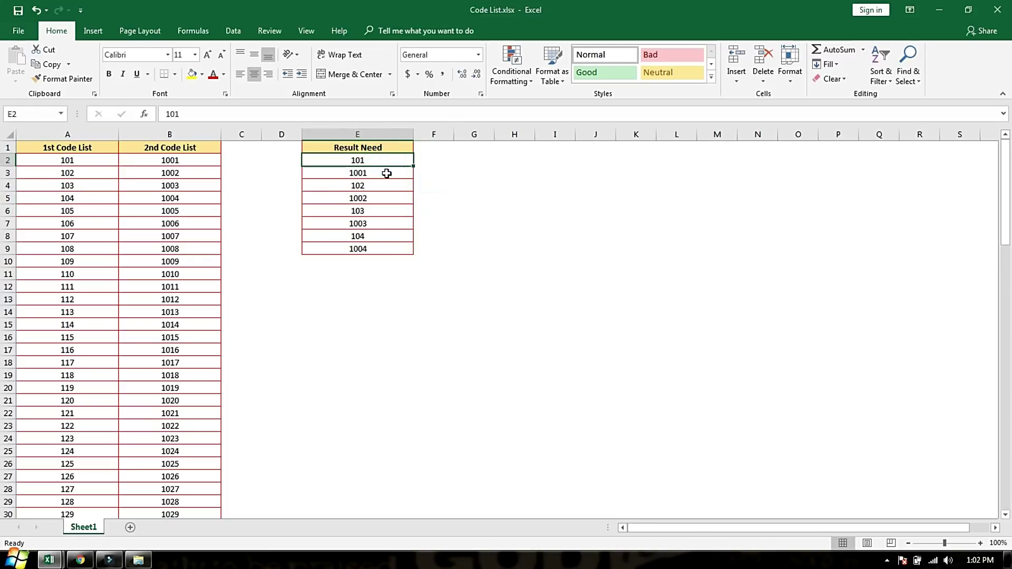
pyautogui.click(386, 173)
pyautogui.click(385, 185)
pyautogui.click(385, 197)
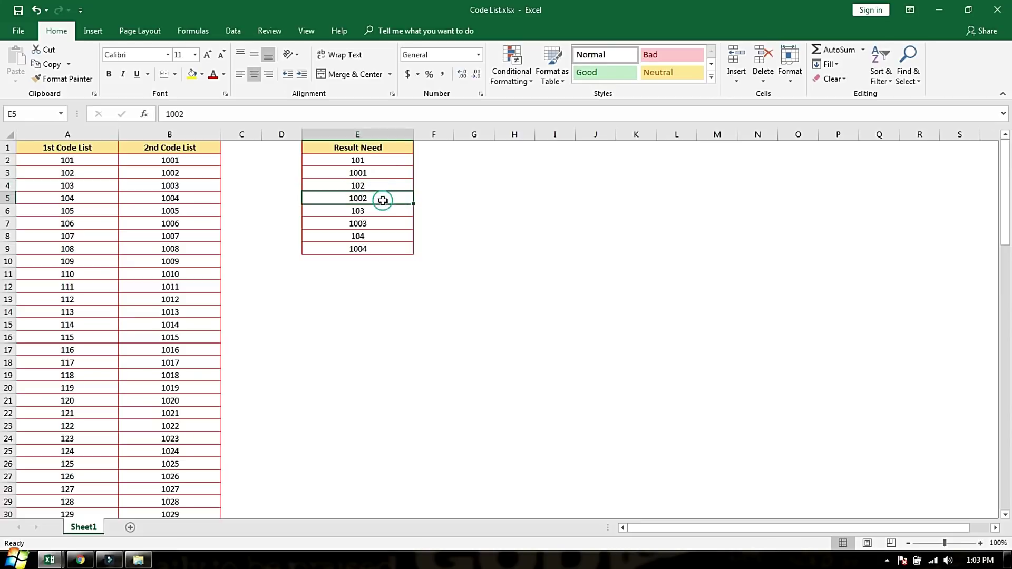
# Match the code pairs 101/1001 and 102/1002 to Result Need, then switch to Name and Address List.xlsx.
pyautogui.click(92, 159)
pyautogui.click(153, 160)
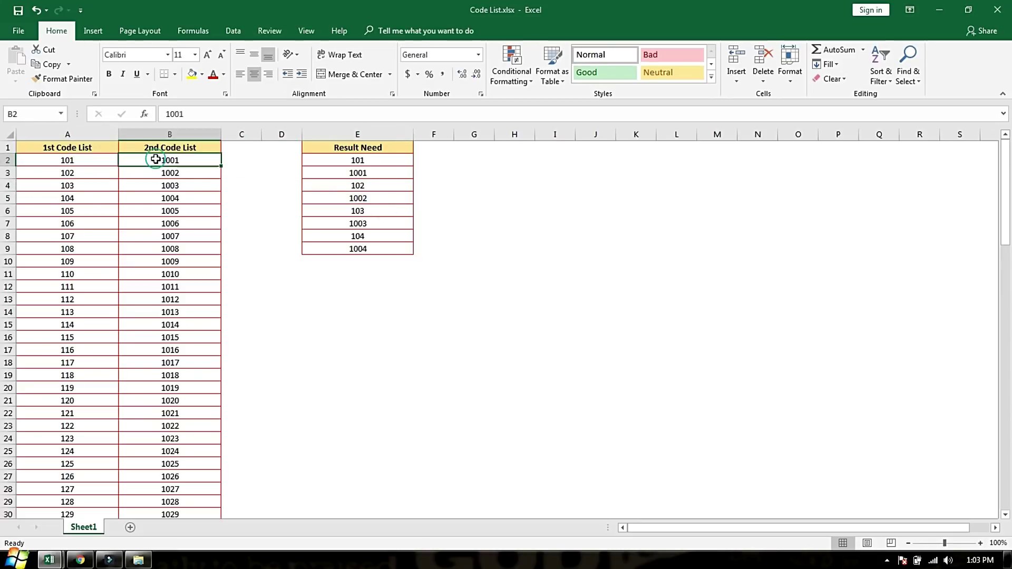
pyautogui.click(92, 173)
pyautogui.click(139, 173)
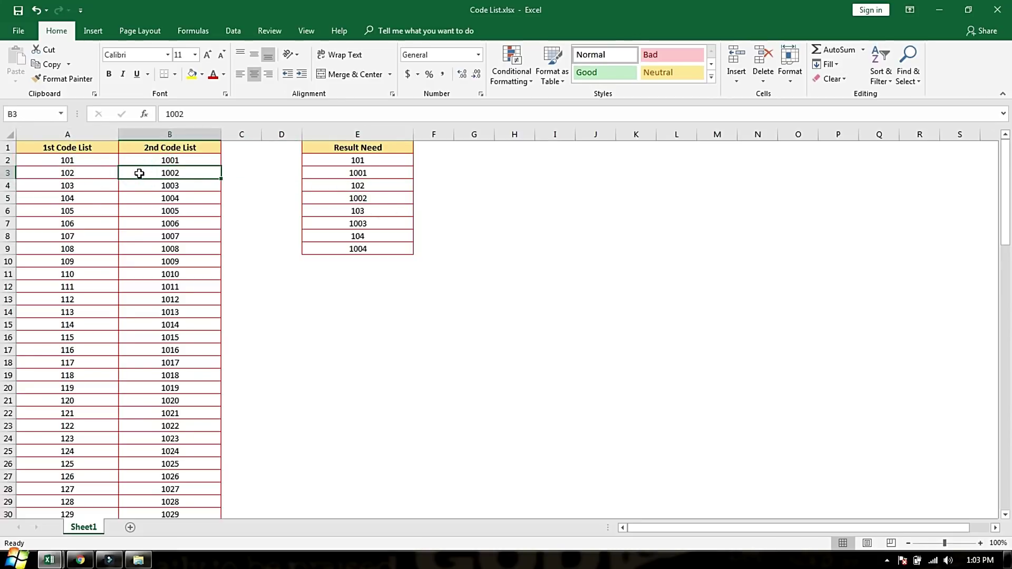
pyautogui.moveTo(94, 159); pyautogui.dragTo(145, 174)
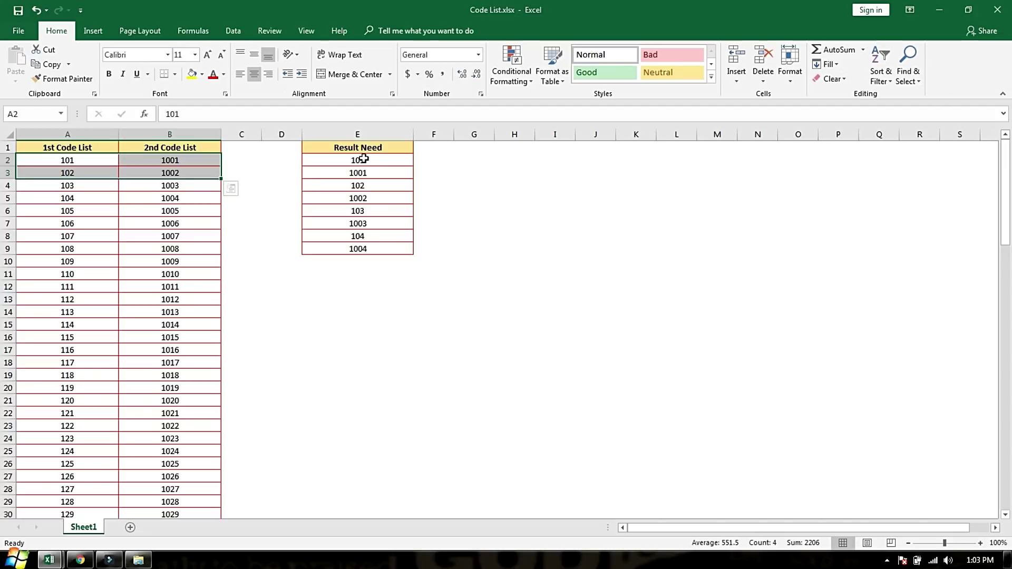
pyautogui.moveTo(363, 159); pyautogui.dragTo(364, 259)
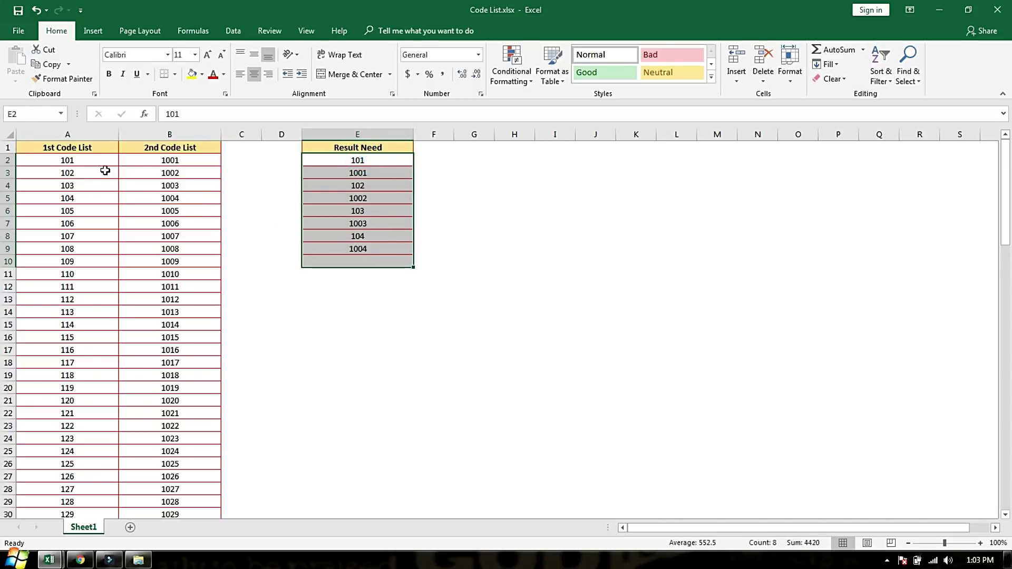
pyautogui.moveTo(106, 159); pyautogui.dragTo(138, 160)
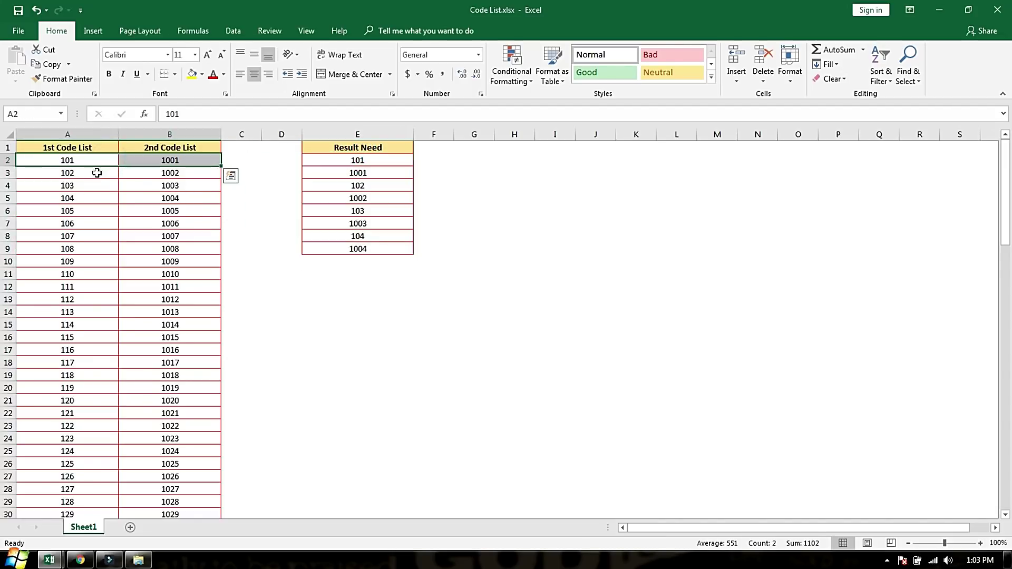
pyautogui.click(341, 185)
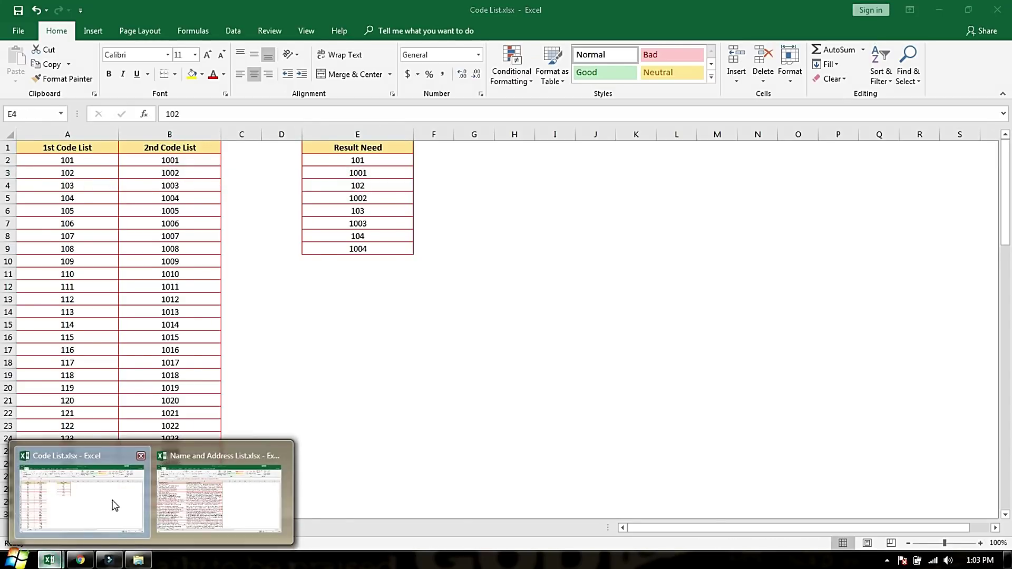
pyautogui.click(179, 500)
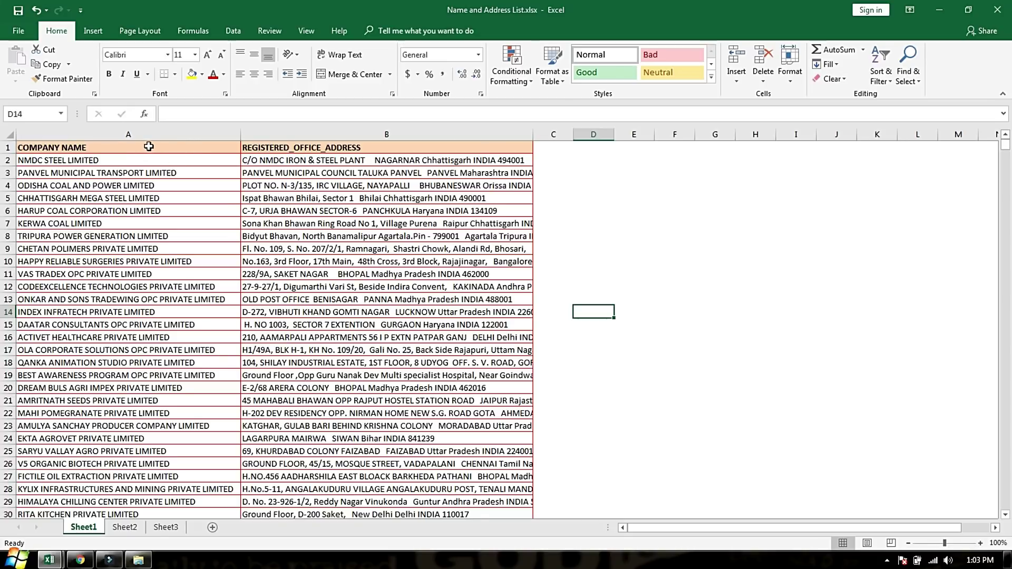
# Move NMDC STEEL LIMITED to F3 and its address to F4.
pyautogui.moveTo(148, 147); pyautogui.dragTo(151, 260)
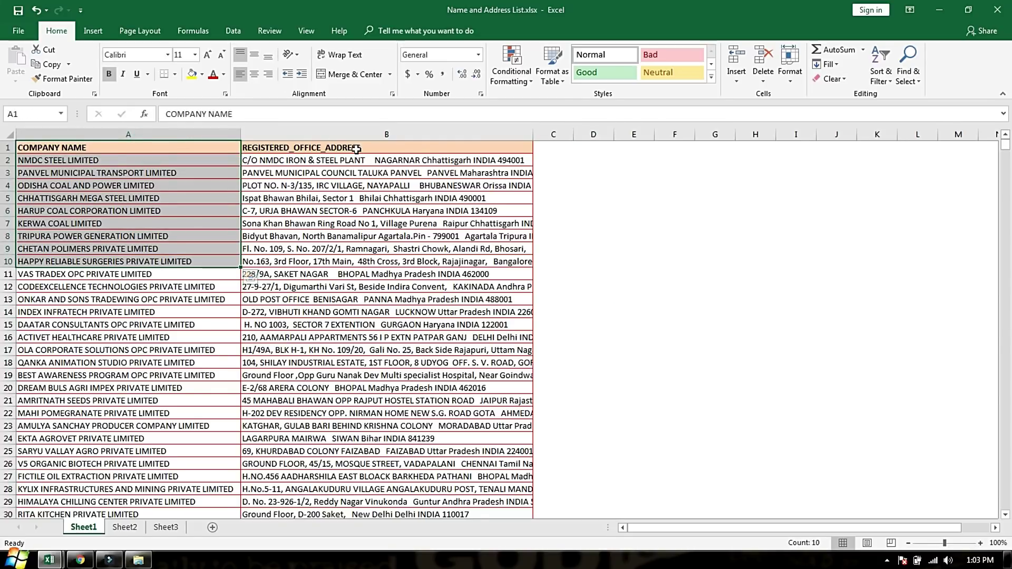
pyautogui.moveTo(356, 149); pyautogui.dragTo(352, 243)
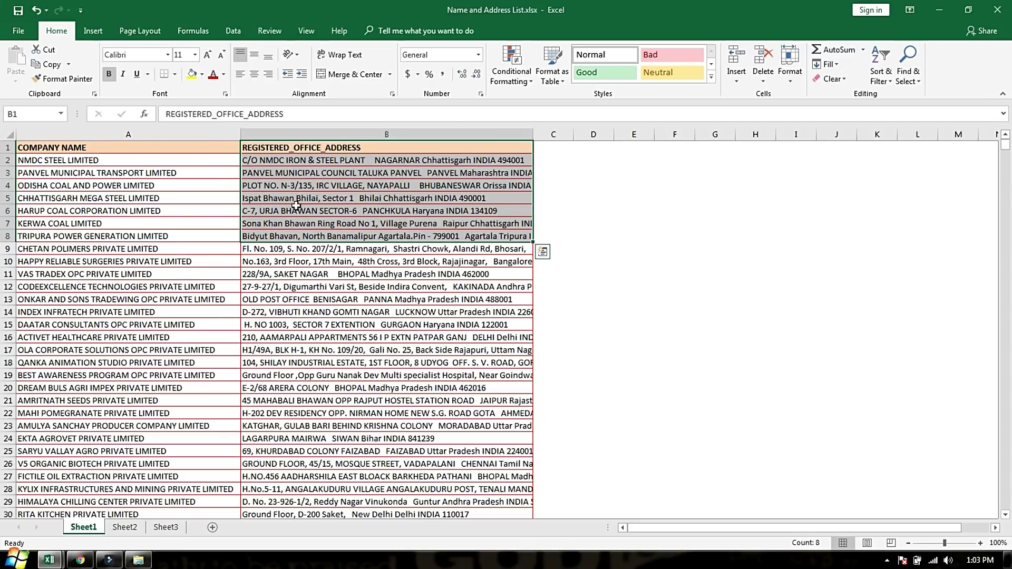
pyautogui.click(193, 159)
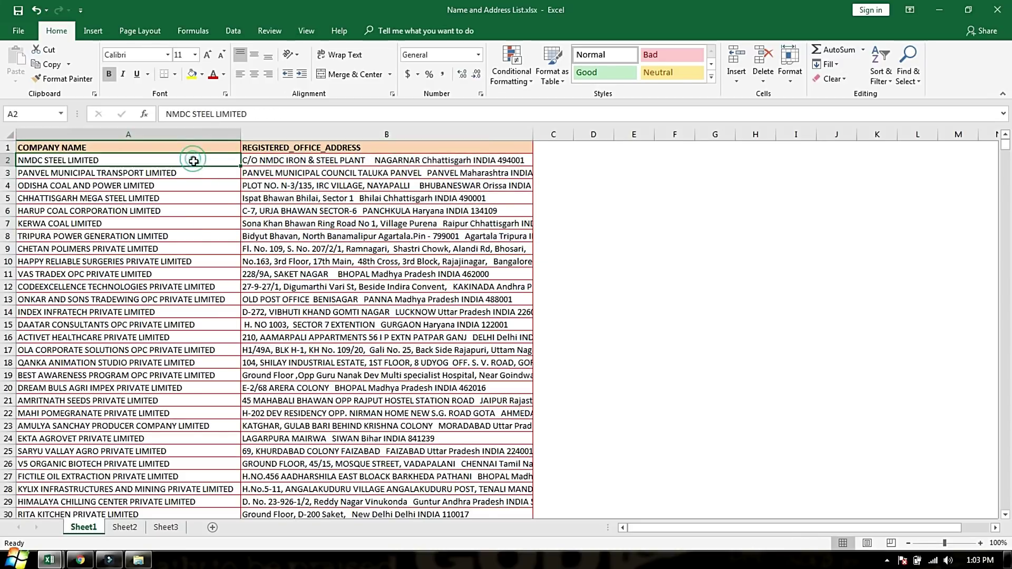
pyautogui.moveTo(199, 165); pyautogui.dragTo(661, 173)
pyautogui.click(410, 164)
pyautogui.moveTo(419, 166)
pyautogui.mouseDown()
pyautogui.moveTo(647, 174)
pyautogui.moveTo(670, 192)
pyautogui.mouseUp()
pyautogui.click(671, 200)
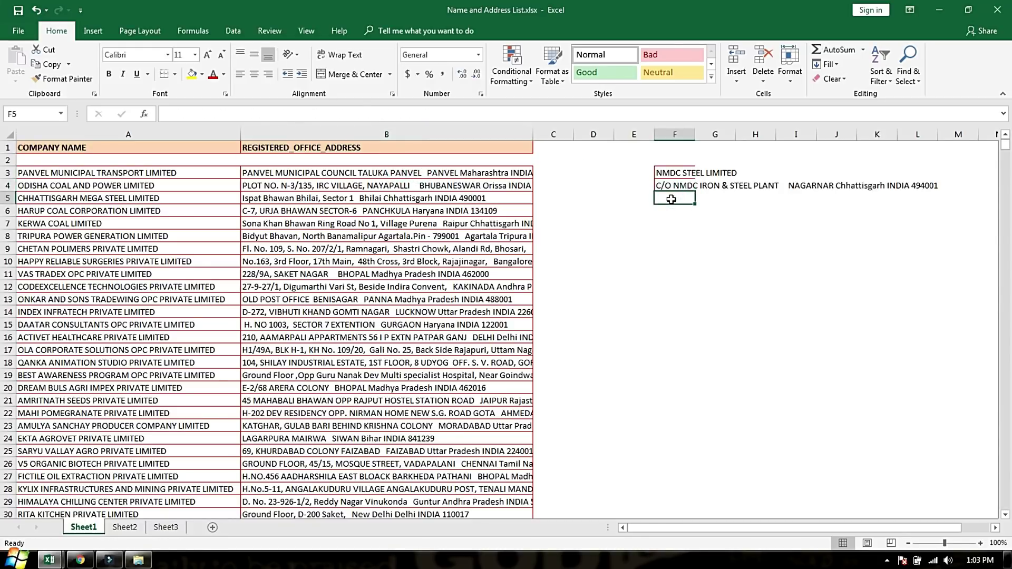
# Move PANVEL MUNICIPAL TRANSPORT LIMITED to F6 and its address to F7, then return to B3.
pyautogui.click(206, 173)
pyautogui.moveTo(240, 173); pyautogui.dragTo(682, 210)
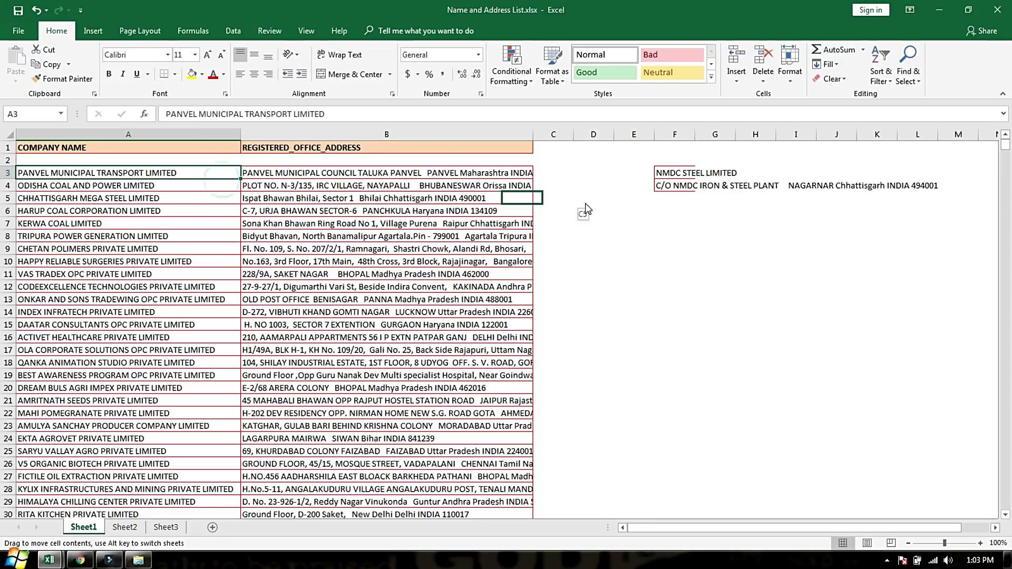
pyautogui.click(428, 174)
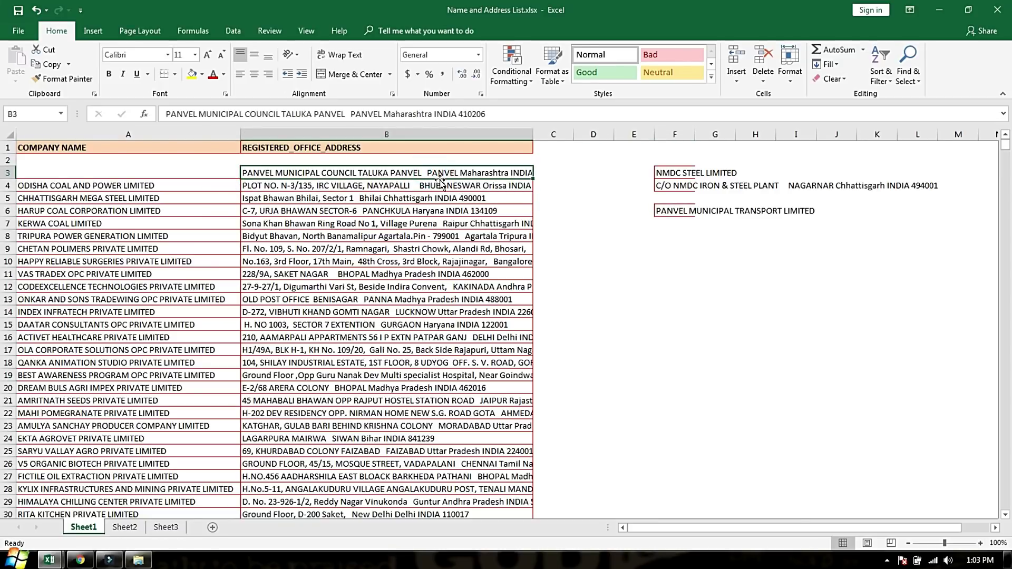
pyautogui.moveTo(436, 179); pyautogui.dragTo(672, 231)
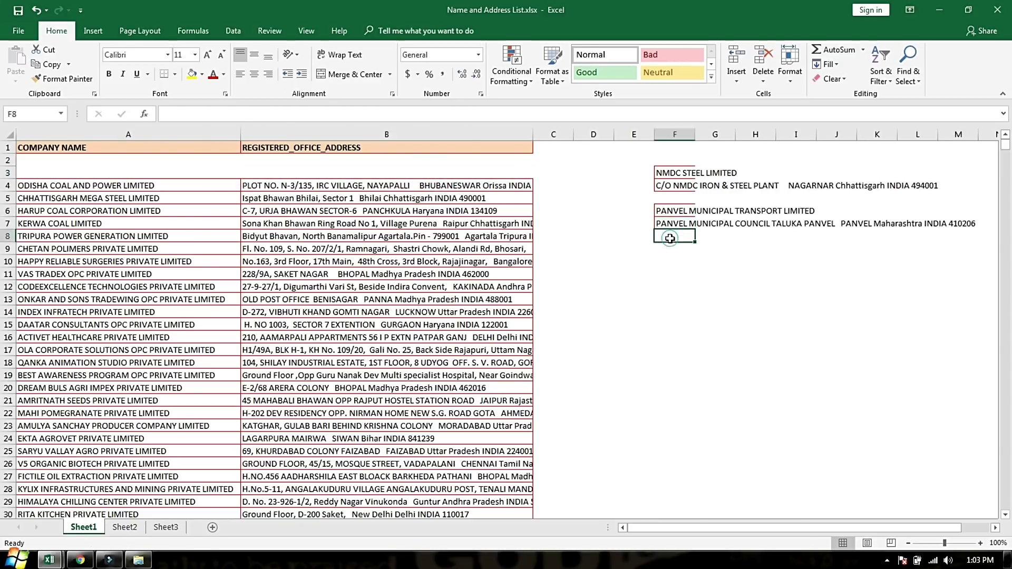
pyautogui.click(670, 238)
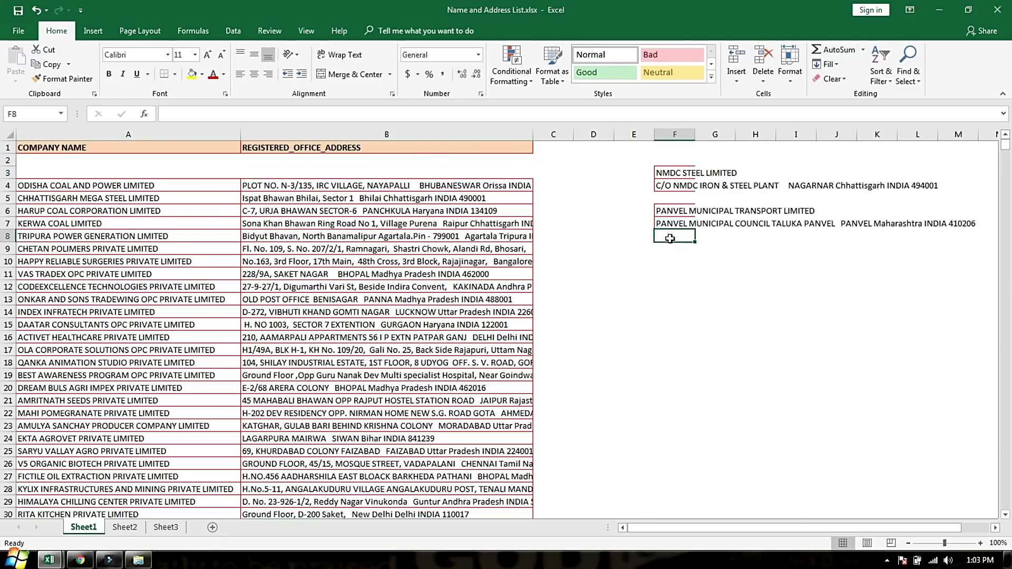
pyautogui.click(448, 134)
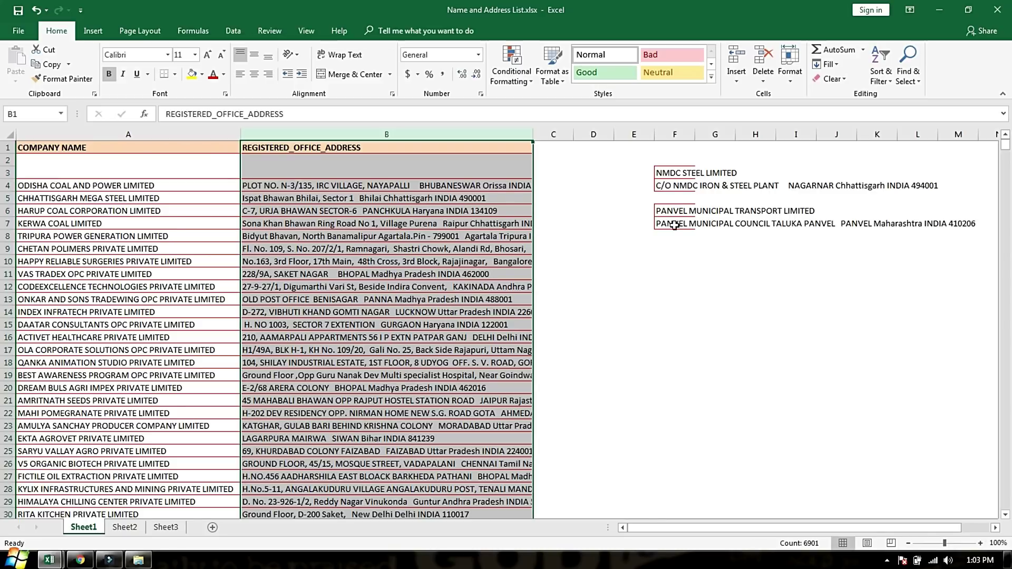
pyautogui.press('Down')
pyautogui.press('Down')
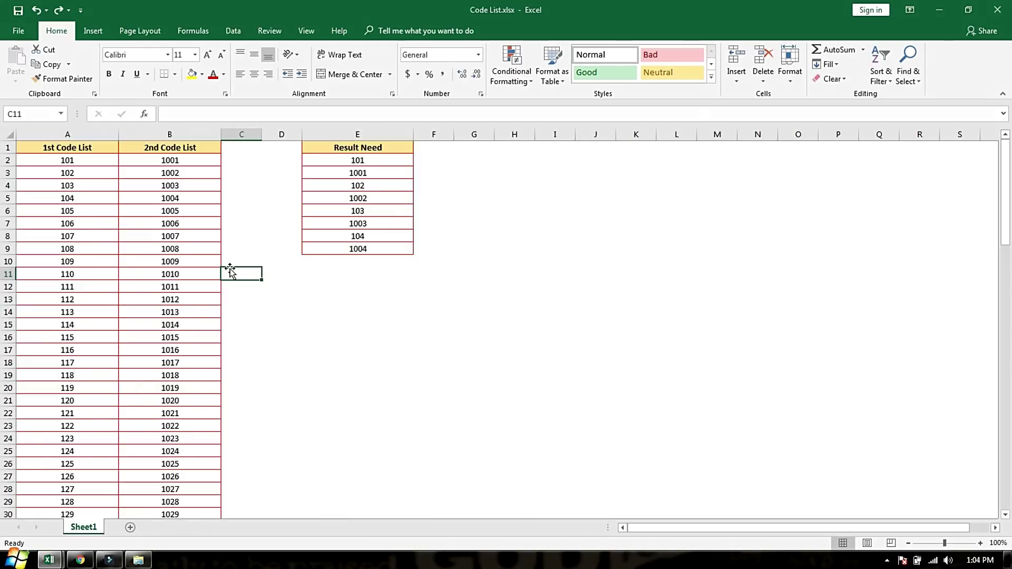
# Delete the Result Need column E.
pyautogui.click(266, 327)
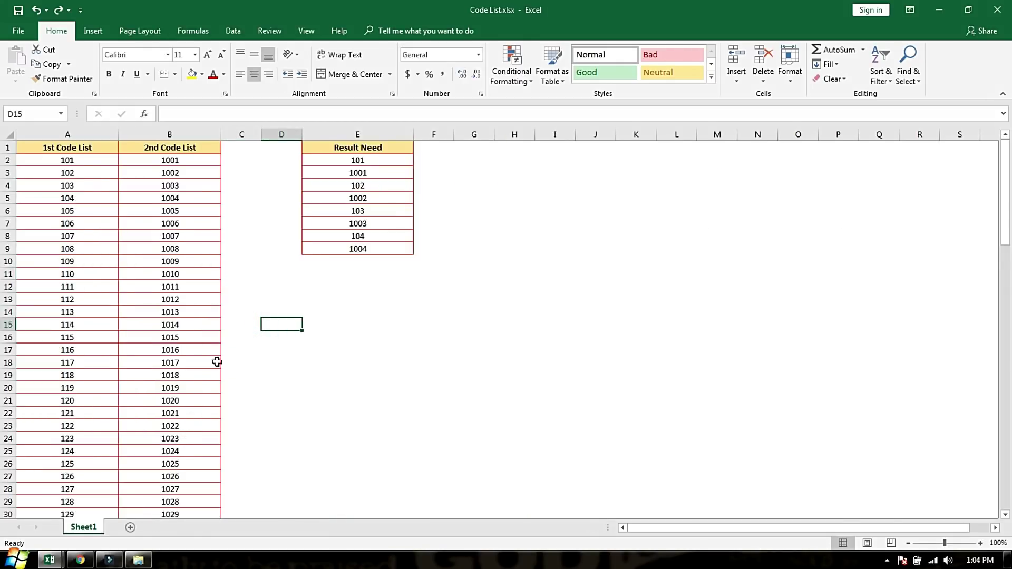
pyautogui.click(216, 250)
pyautogui.click(390, 132)
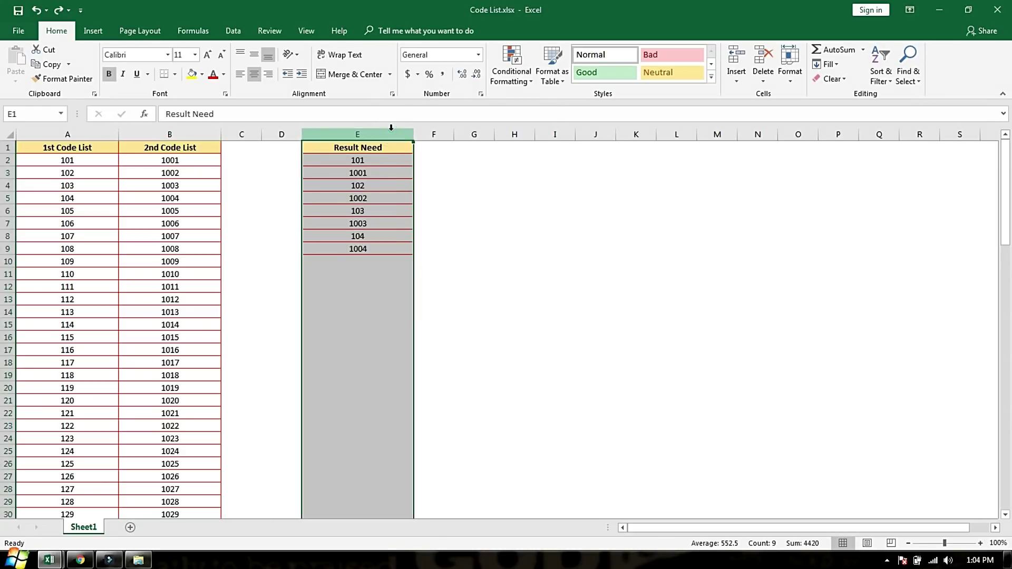
pyautogui.rightClick(391, 127)
pyautogui.click(429, 232)
# Insert a blank column A before the code lists.
pyautogui.click(102, 149)
pyautogui.hotkey('ctrl', 'shift', 'Down')
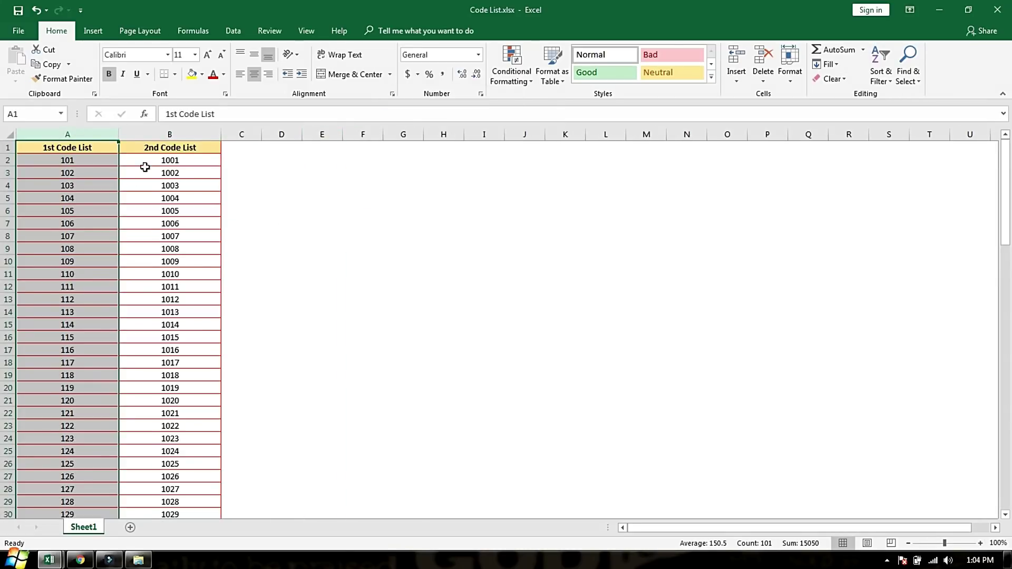
pyautogui.click(61, 134)
pyautogui.rightClick(61, 134)
pyautogui.click(150, 224)
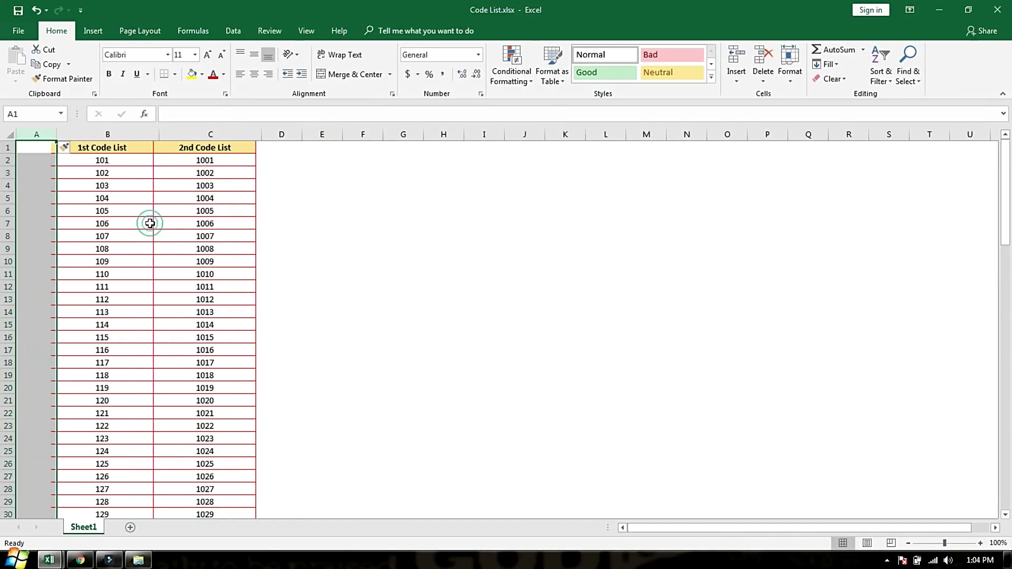
pyautogui.click(150, 224)
# Add an s.n header with 1 and 2, and fill the numbering down to 100.
pyautogui.click(40, 161)
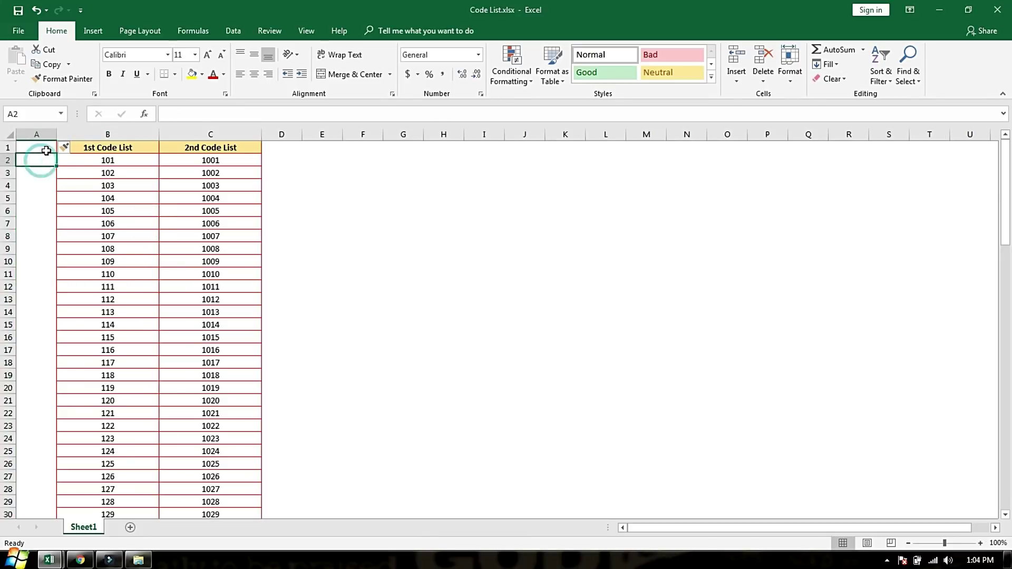
pyautogui.click(46, 150)
pyautogui.write('s.n')
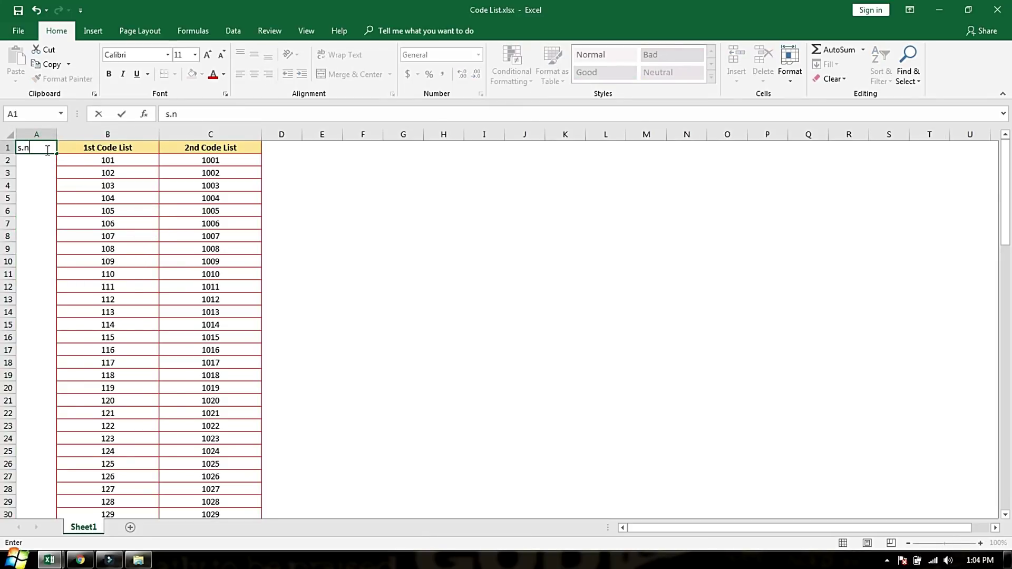
pyautogui.press('Return')
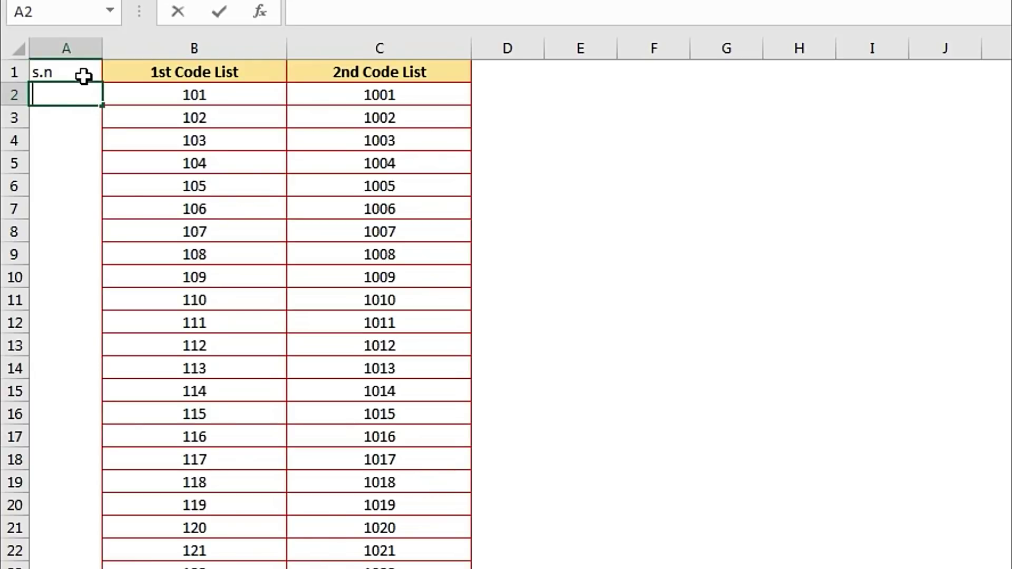
pyautogui.write('1')
pyautogui.press('Return')
pyautogui.write('2')
pyautogui.press('Return')
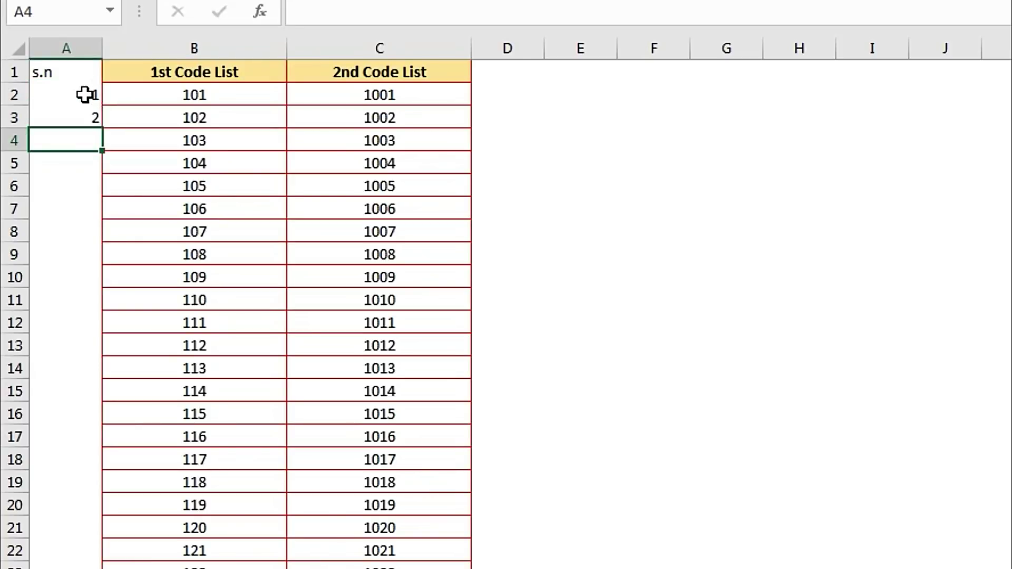
pyautogui.moveTo(86, 95); pyautogui.dragTo(86, 116)
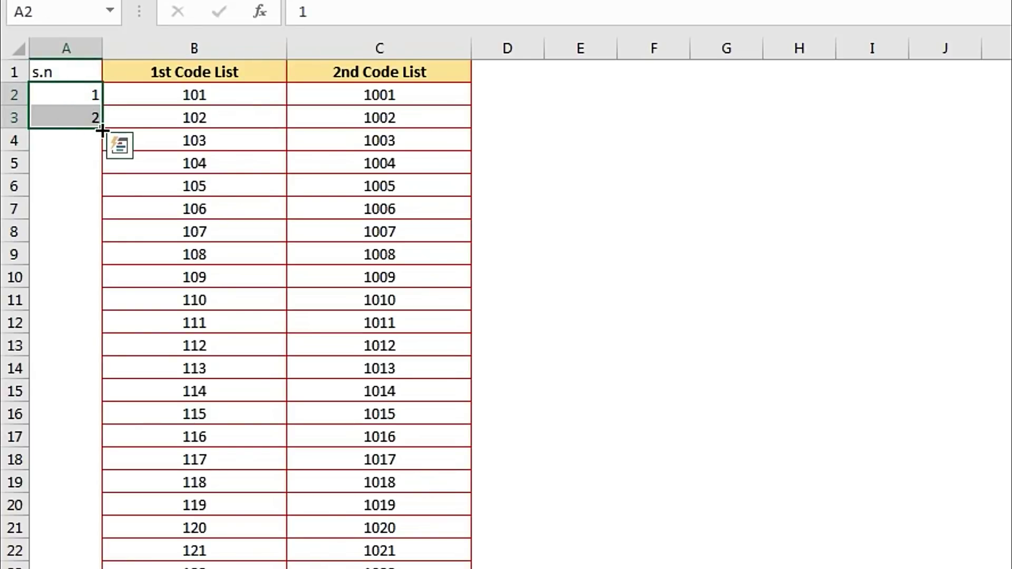
pyautogui.doubleClick(102, 130)
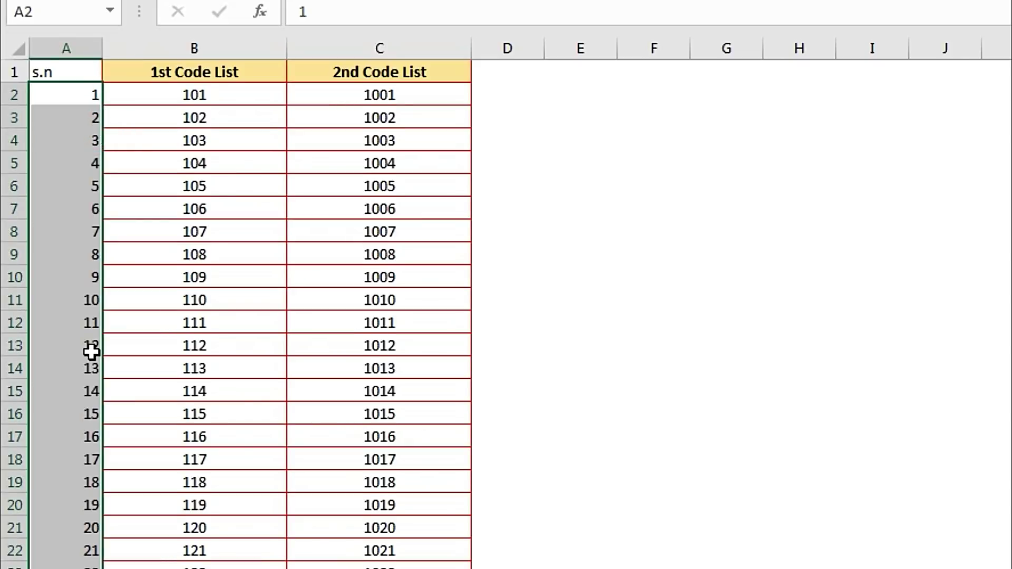
# Copy serial numbers 1–100 and paste a second run starting at A102.
pyautogui.scroll(-10, 90, 352)
pyautogui.scroll(-8, 90, 352)
pyautogui.scroll(-13, 90, 351)
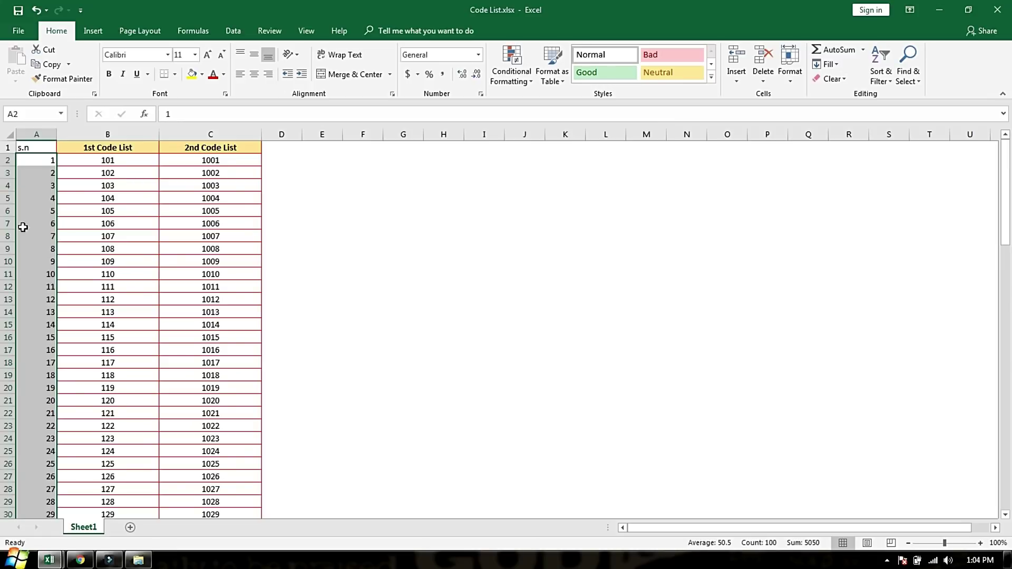
pyautogui.hotkey('ctrl', 'c')
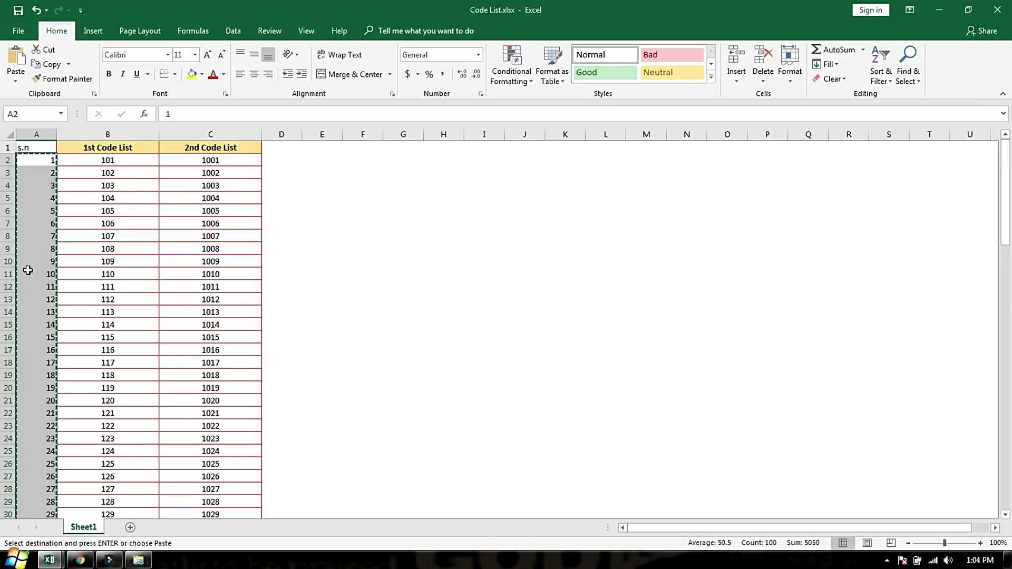
pyautogui.scroll(-11, 28, 270)
pyautogui.scroll(-13, 28, 270)
pyautogui.scroll(-8, 28, 270)
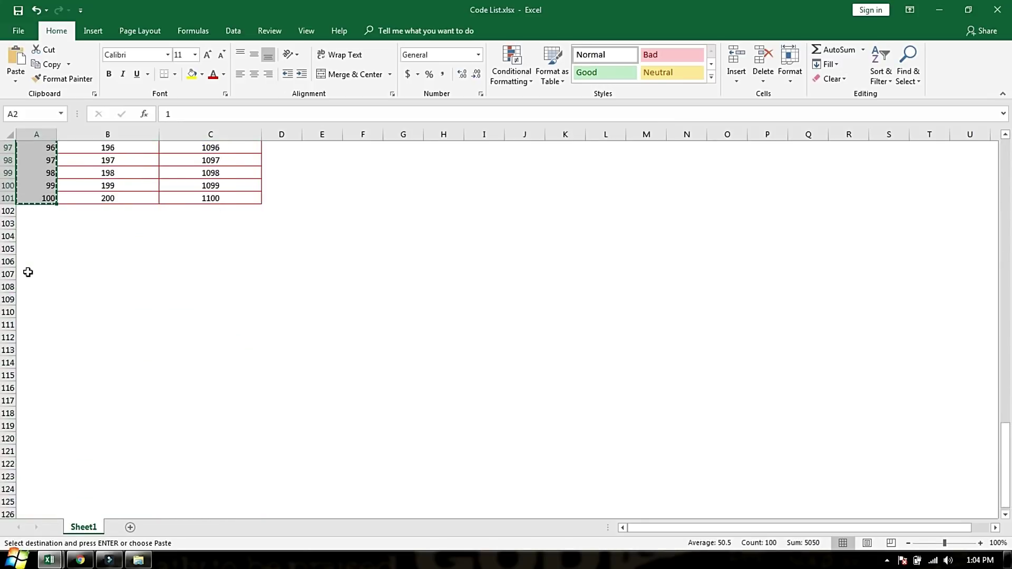
pyautogui.click(46, 210)
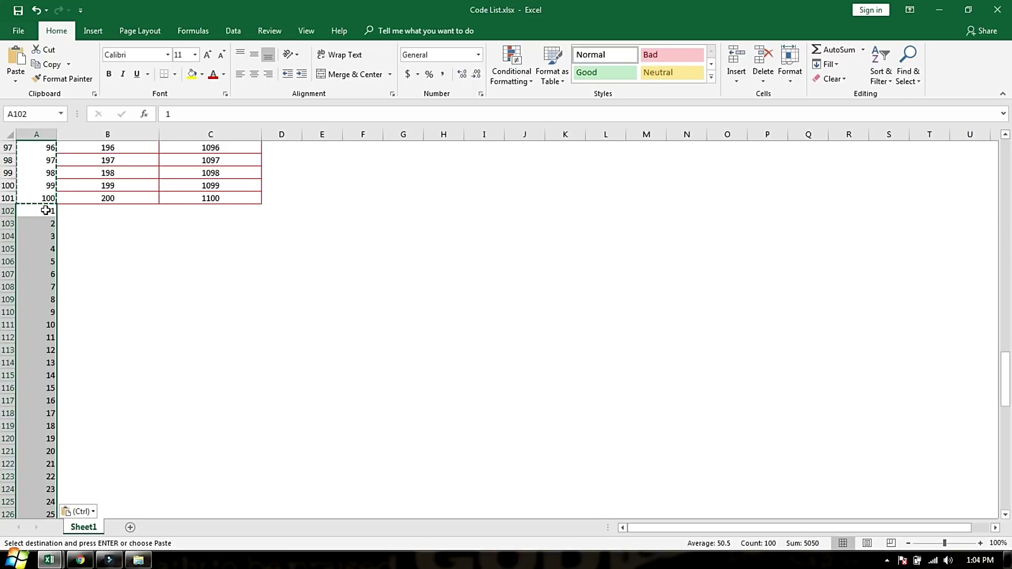
pyautogui.hotkey('ctrl', 'v')
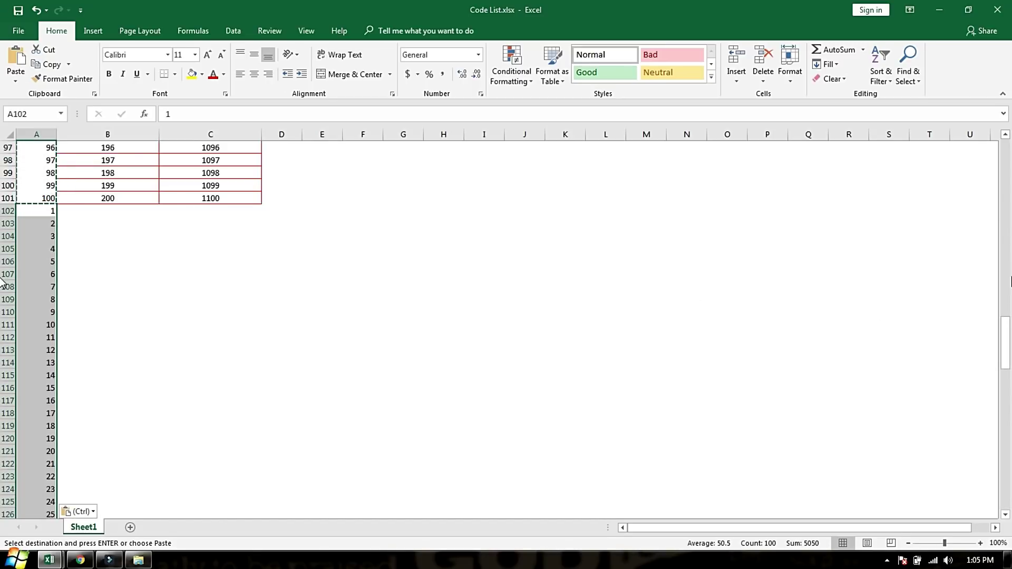
pyautogui.moveTo(1003, 337); pyautogui.dragTo(1004, 153)
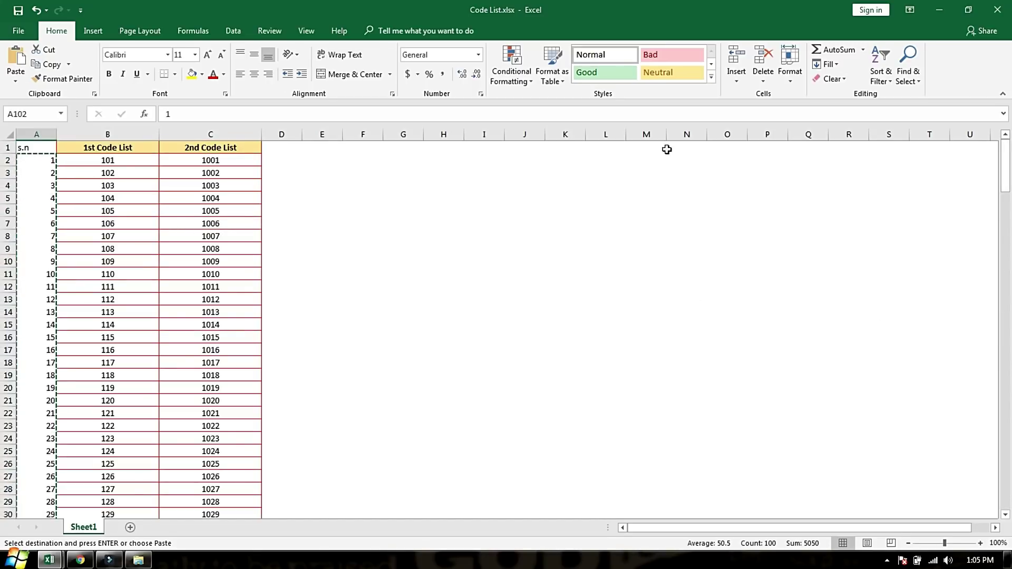
pyautogui.click(6, 132)
pyautogui.press('Escape')
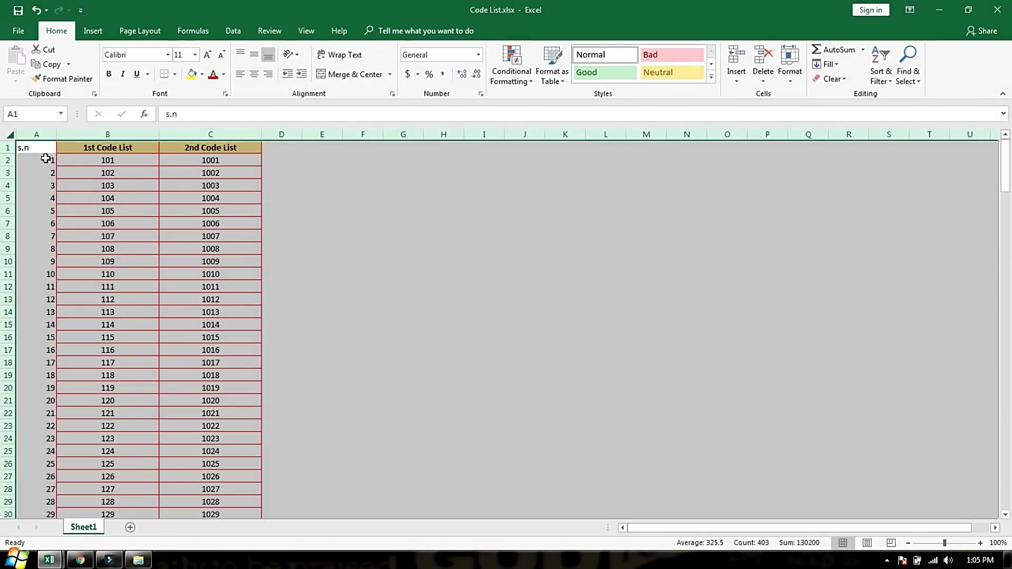
# Sort the sheet by s.n with headers, pairing each code row with a blank row.
pyautogui.click(225, 29)
pyautogui.click(413, 66)
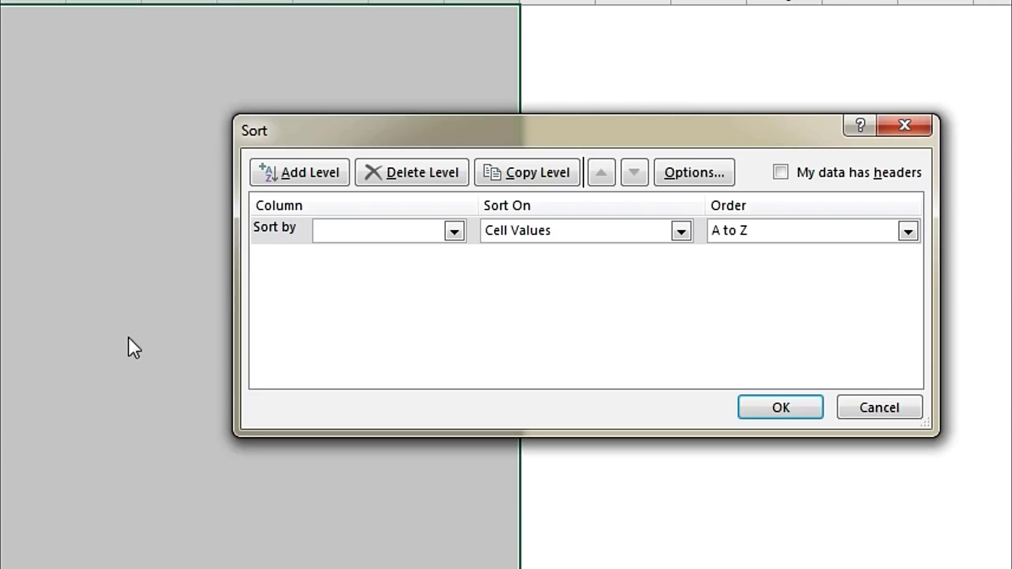
pyautogui.click(619, 262)
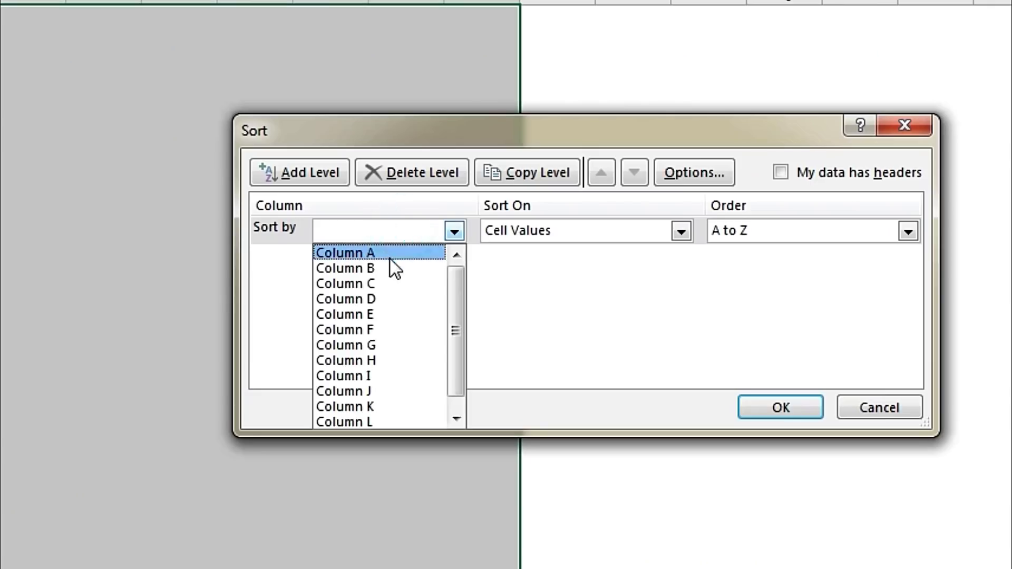
pyautogui.click(587, 306)
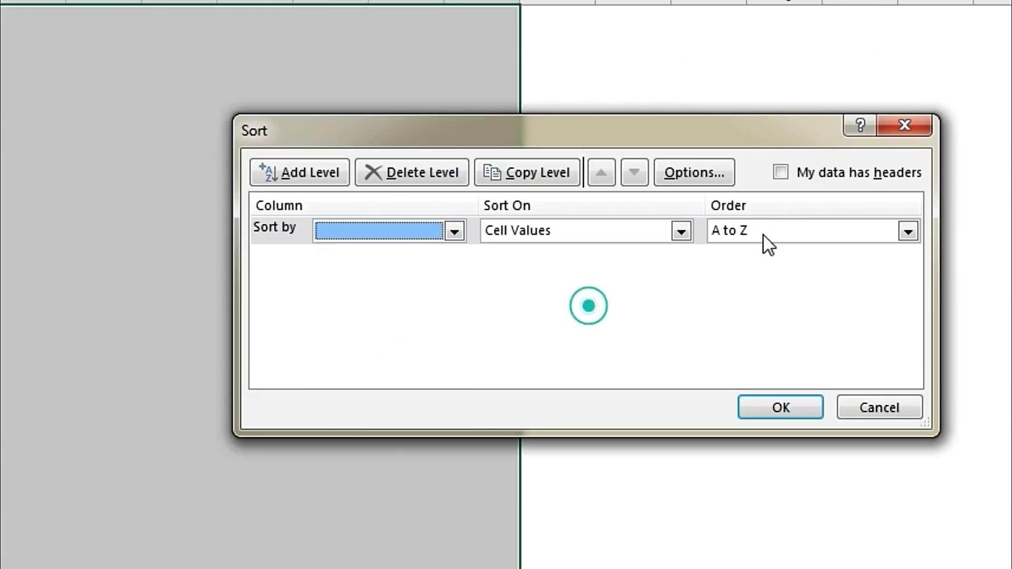
pyautogui.click(781, 172)
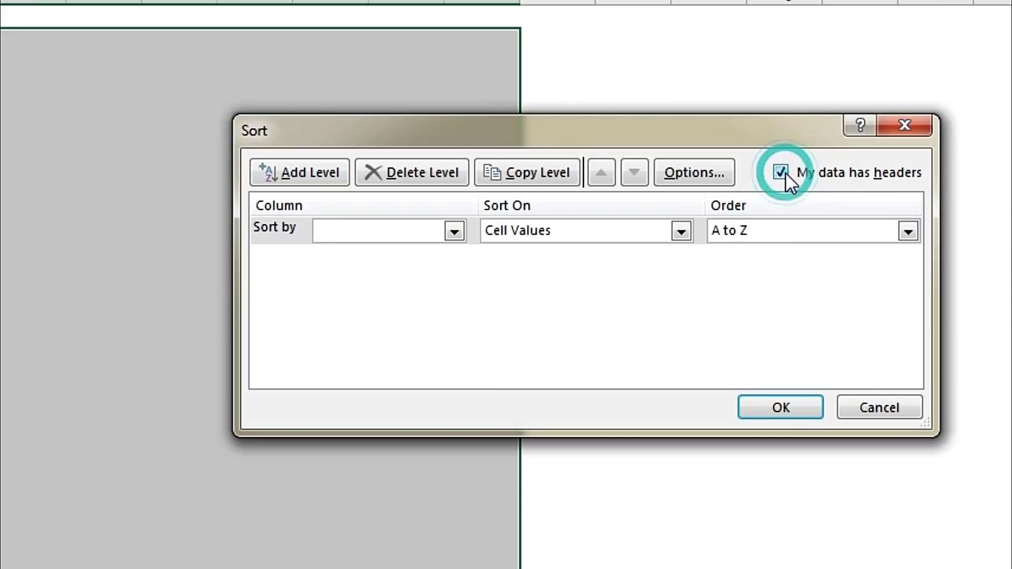
pyautogui.click(415, 231)
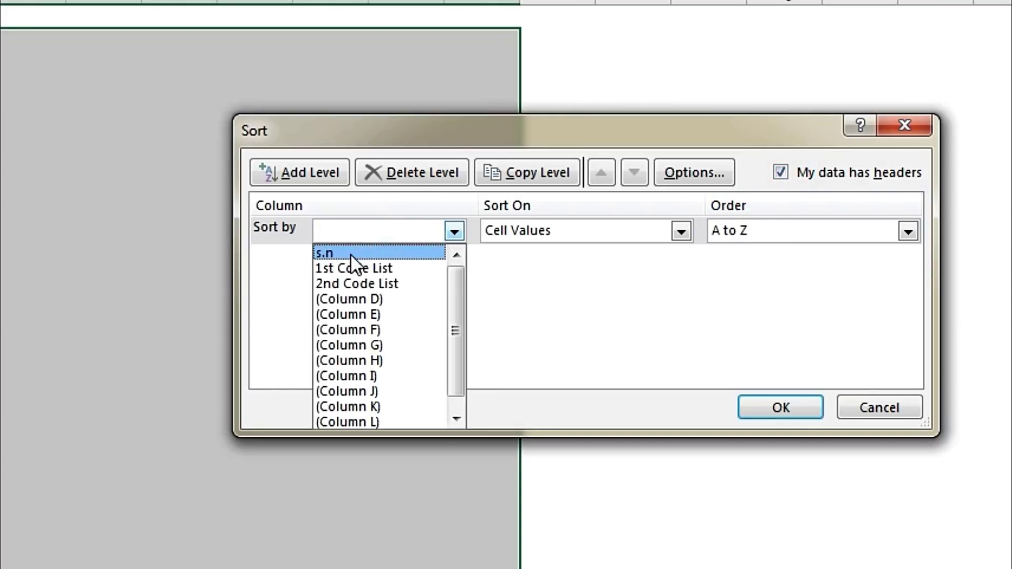
pyautogui.click(350, 254)
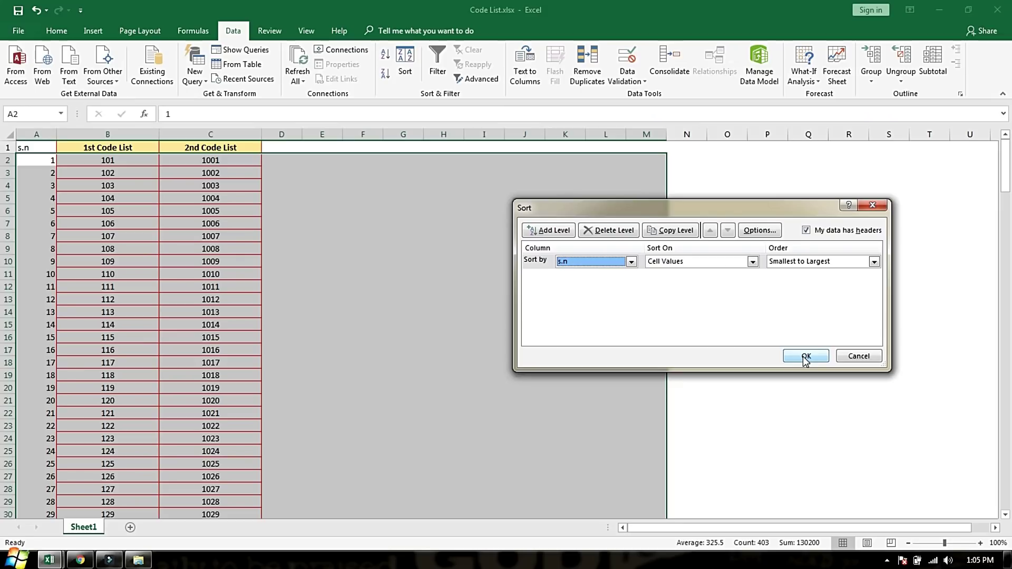
pyautogui.click(805, 358)
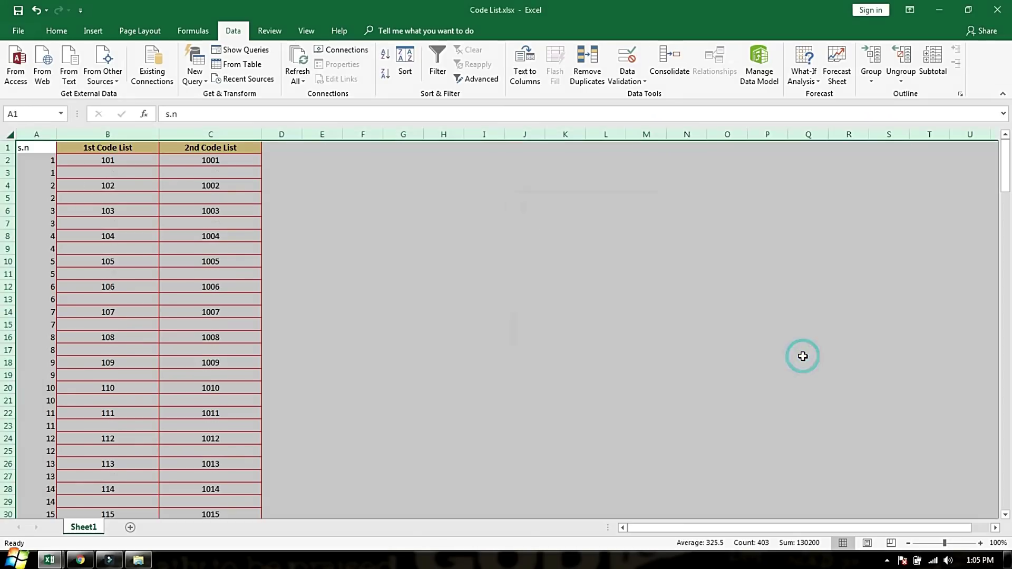
# Check the blank rows beneath each code pair and the repeated s.n values.
pyautogui.click(802, 356)
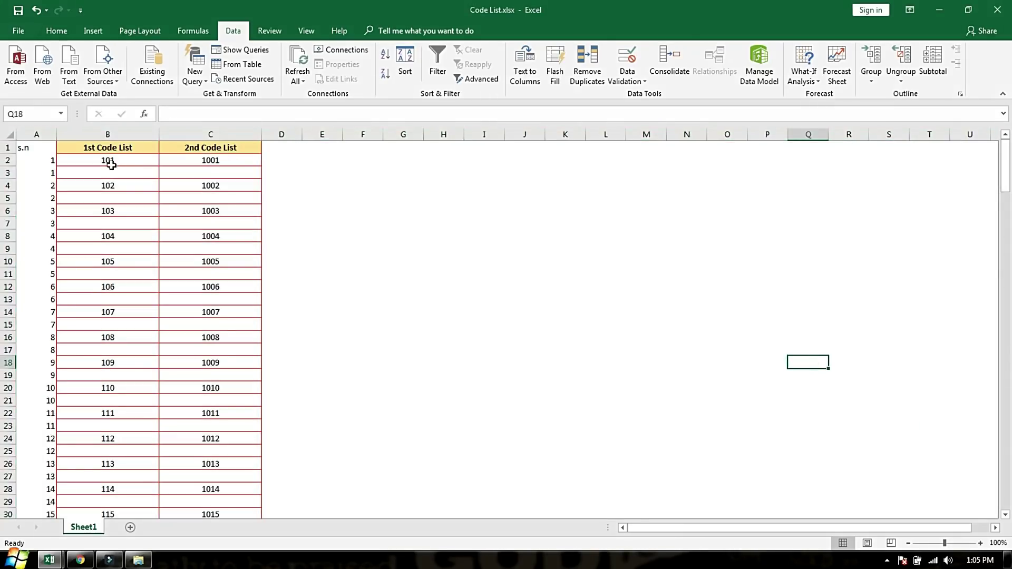
pyautogui.moveTo(87, 170); pyautogui.dragTo(174, 173)
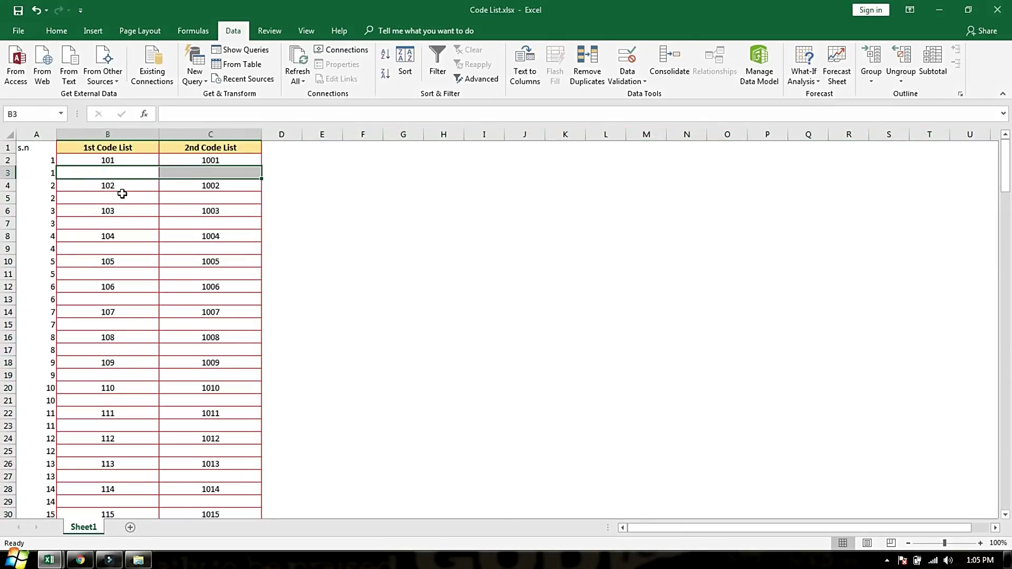
pyautogui.moveTo(106, 172); pyautogui.dragTo(215, 171)
pyautogui.moveTo(130, 200); pyautogui.dragTo(189, 201)
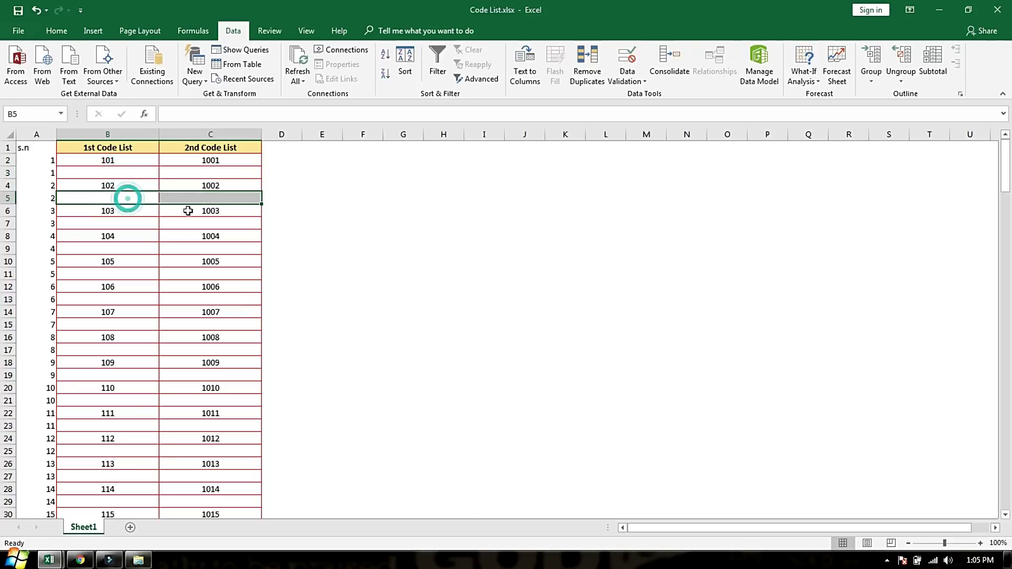
pyautogui.moveTo(135, 223)
pyautogui.mouseDown()
pyautogui.moveTo(190, 224)
pyautogui.moveTo(191, 251)
pyautogui.mouseUp()
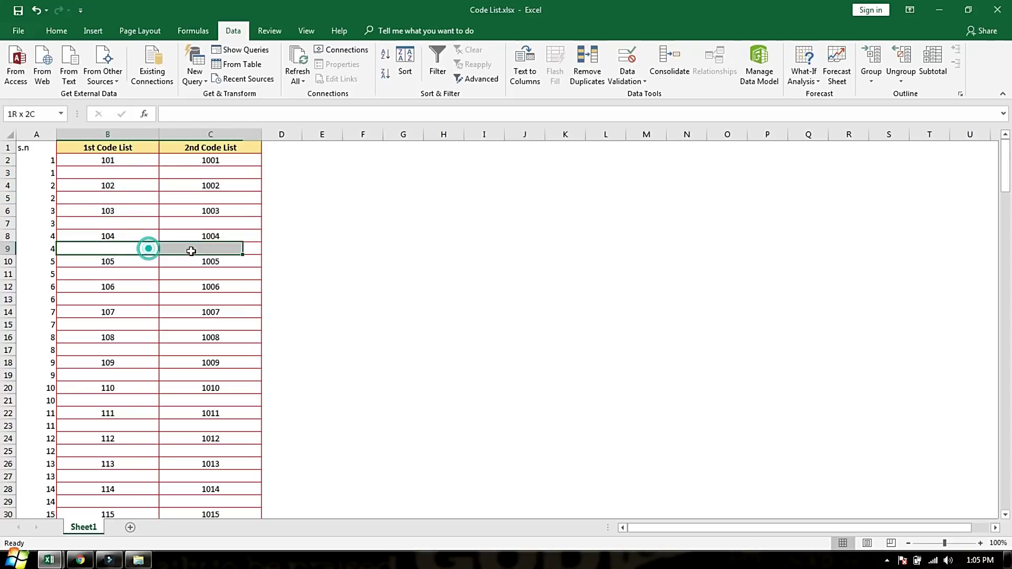
pyautogui.click(48, 161)
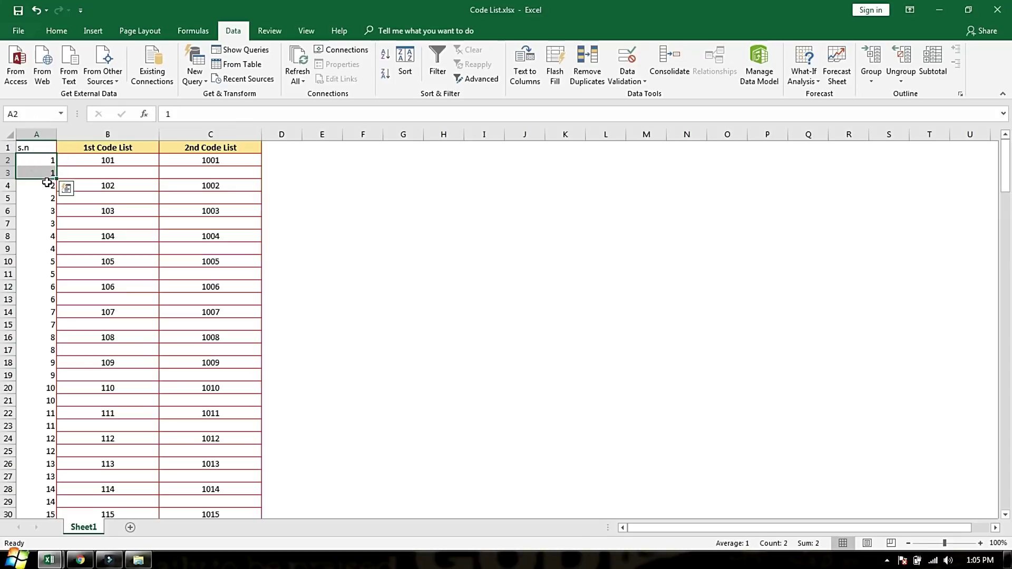
pyautogui.click(48, 186)
pyautogui.click(48, 211)
pyautogui.click(135, 222)
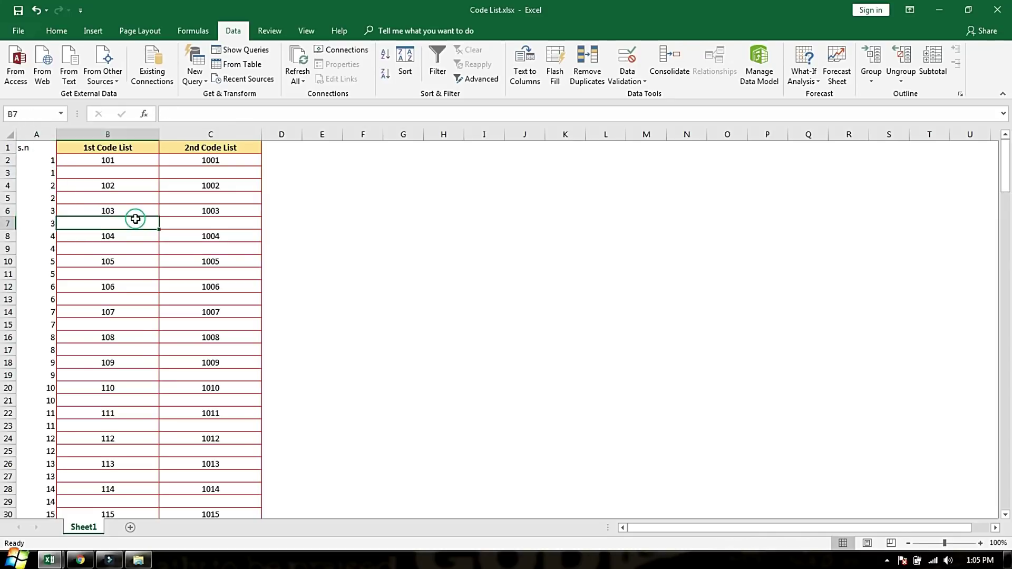
pyautogui.press('Up')
pyautogui.press('Up')
pyautogui.press('Up')
# Widen column F and enter the heading Result in F1.
pyautogui.click(365, 150)
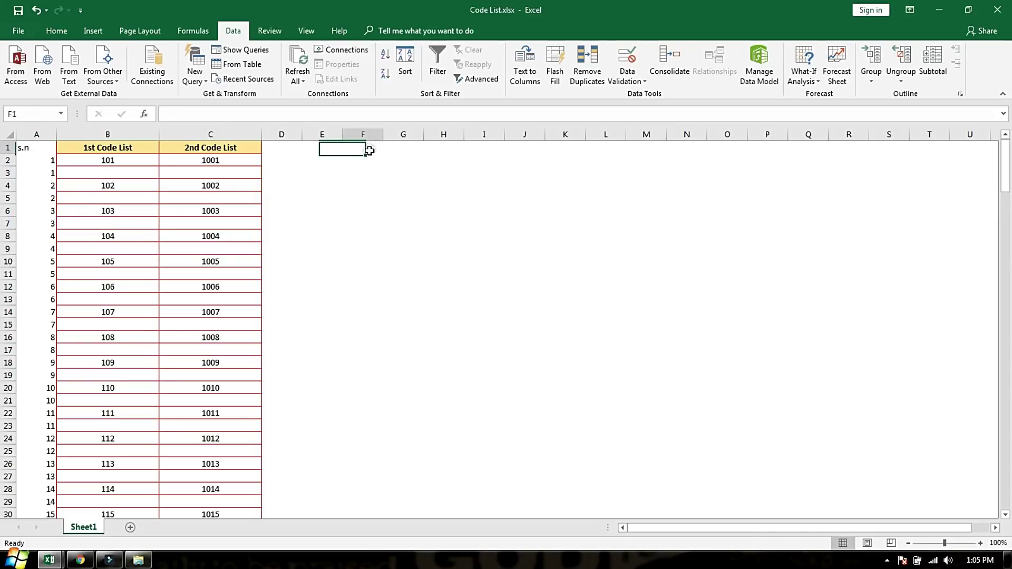
pyautogui.moveTo(383, 135); pyautogui.dragTo(487, 134)
pyautogui.click(449, 148)
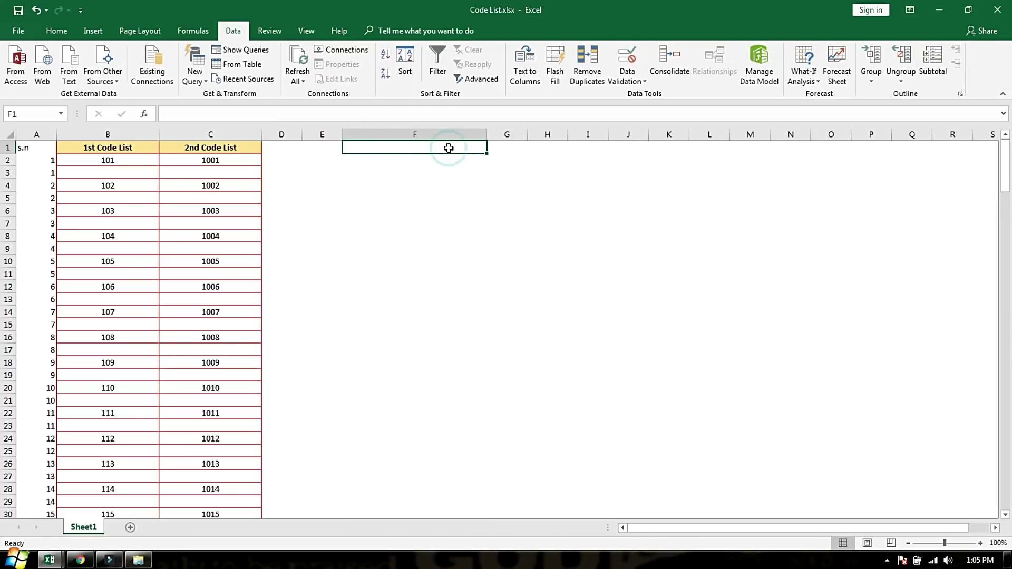
pyautogui.write('Resu')
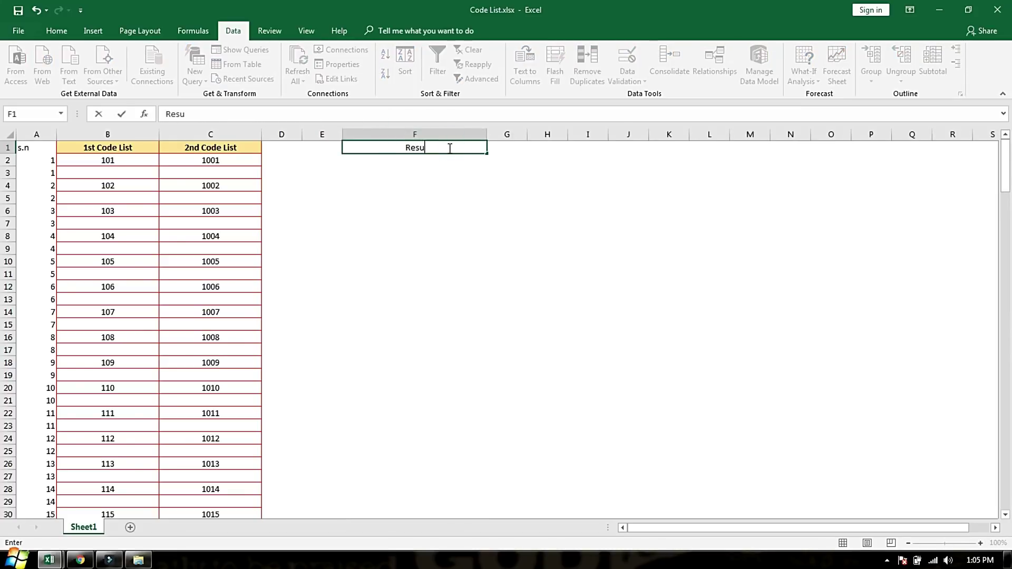
pyautogui.write('lt')
pyautogui.press('Return')
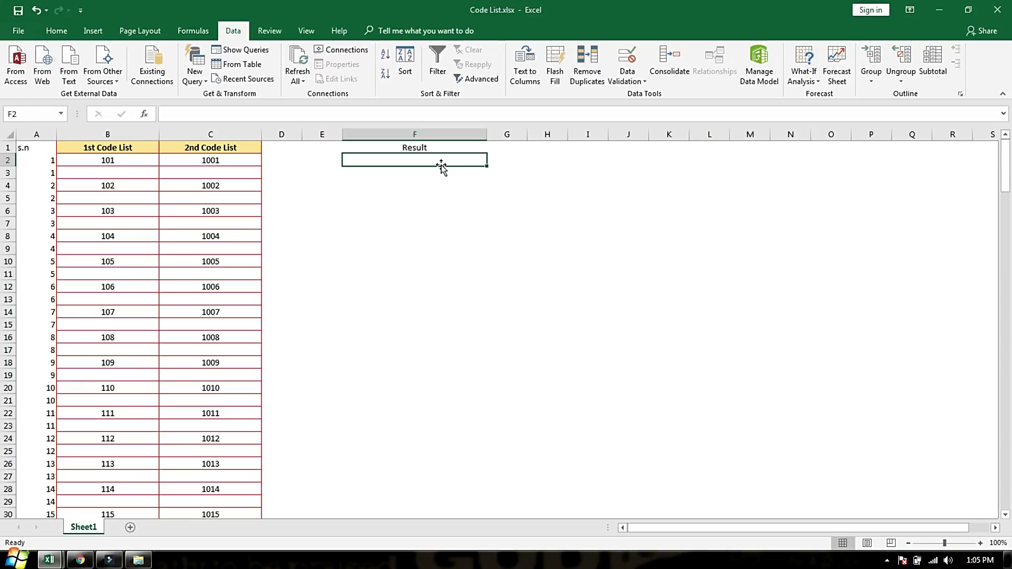
# Enter =B2 in F2 and =C2 in F3, then fill them down to row 201.
pyautogui.write('=')
pyautogui.click(147, 160)
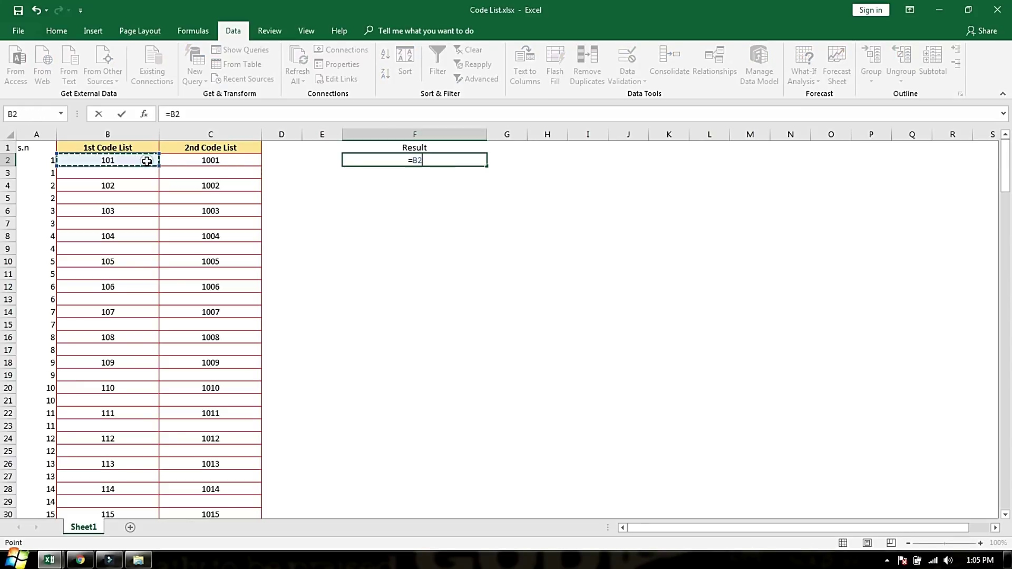
pyautogui.press('Return')
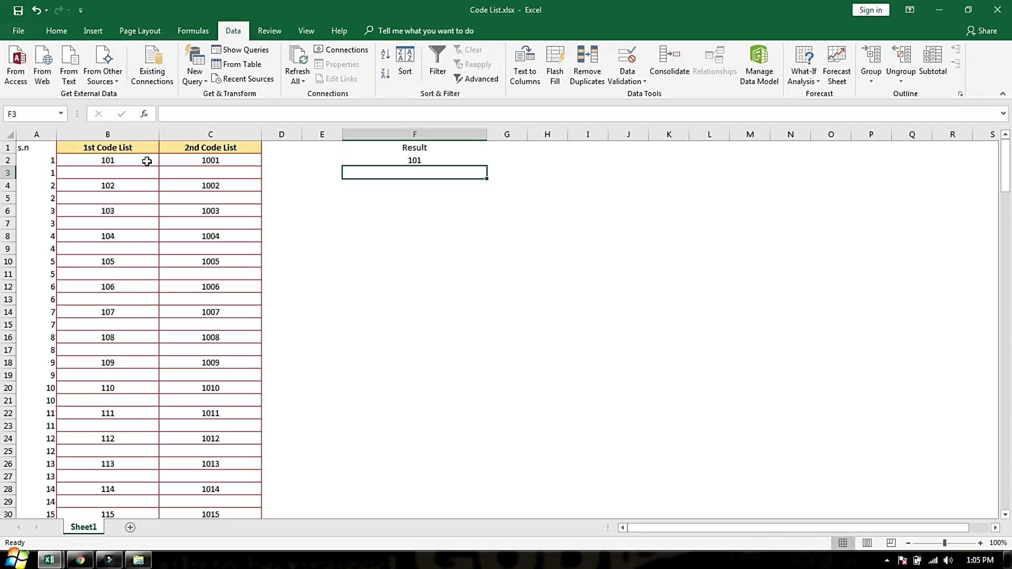
pyautogui.write('=')
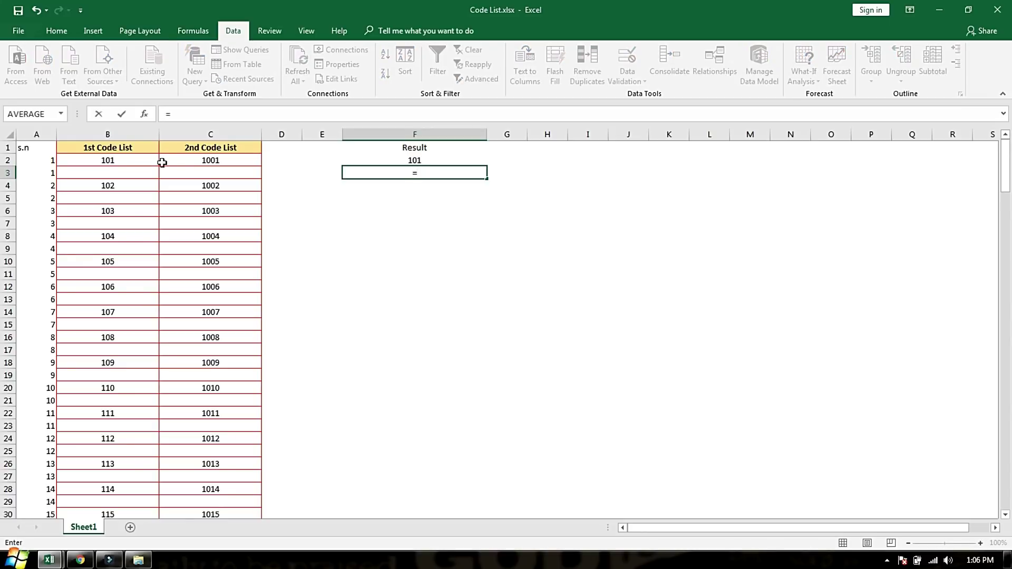
pyautogui.click(176, 160)
pyautogui.press('Return')
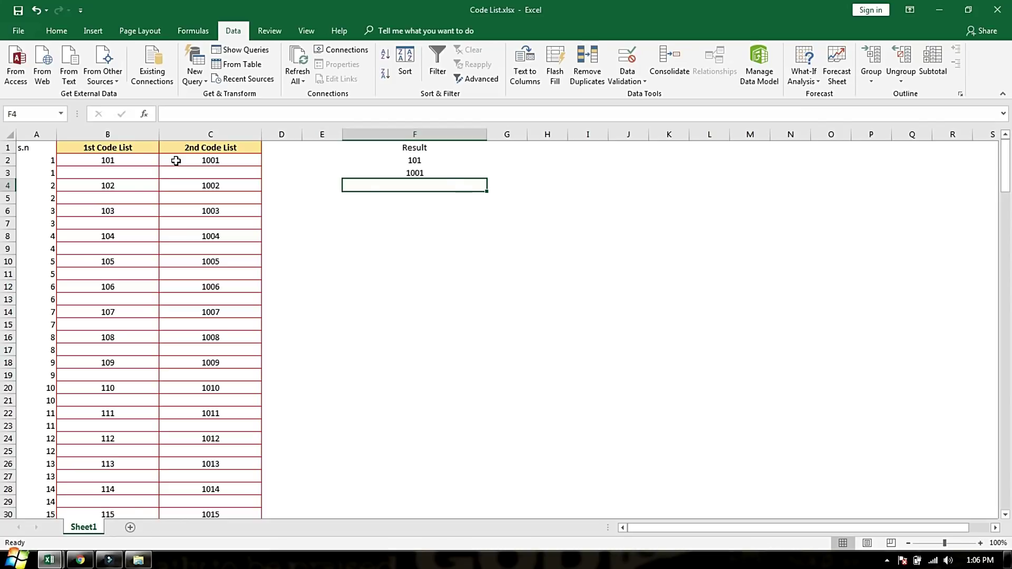
pyautogui.moveTo(443, 161); pyautogui.dragTo(452, 561)
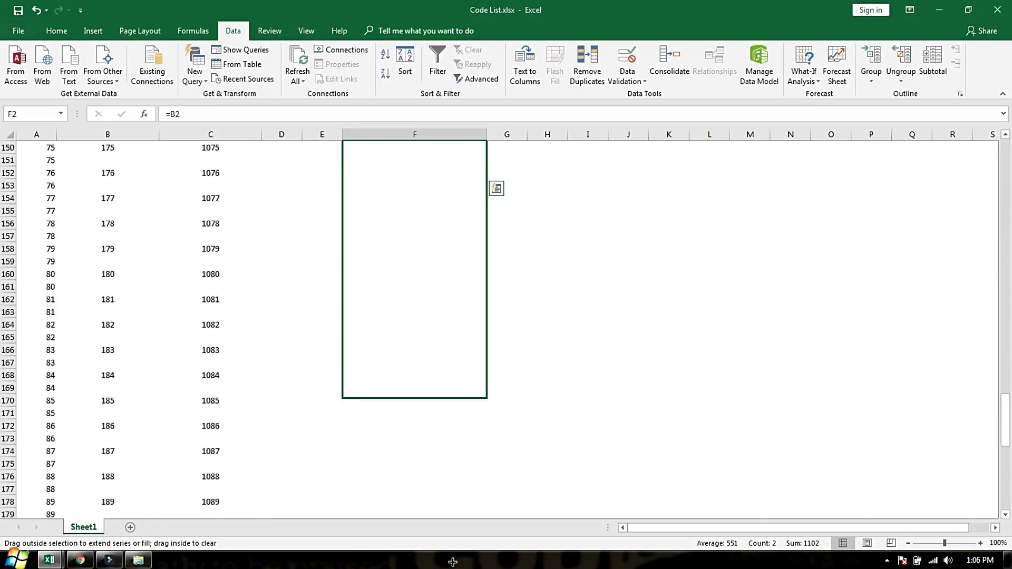
pyautogui.moveTo(452, 562); pyautogui.dragTo(443, 479)
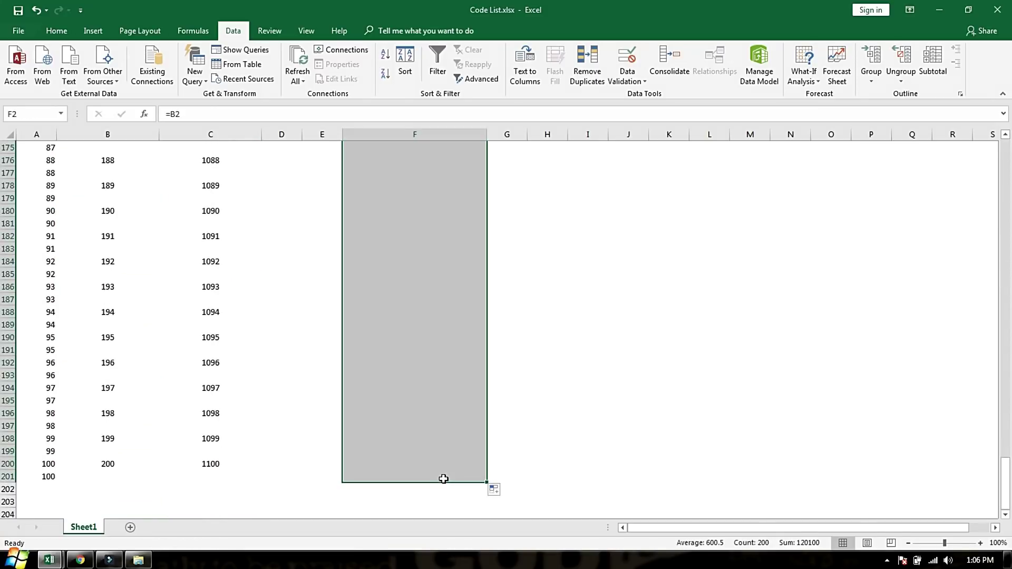
pyautogui.click(777, 358)
# Compare Result values 101, 1001, 102 and 1002 with their source codes.
pyautogui.moveTo(1006, 495); pyautogui.dragTo(1006, 153)
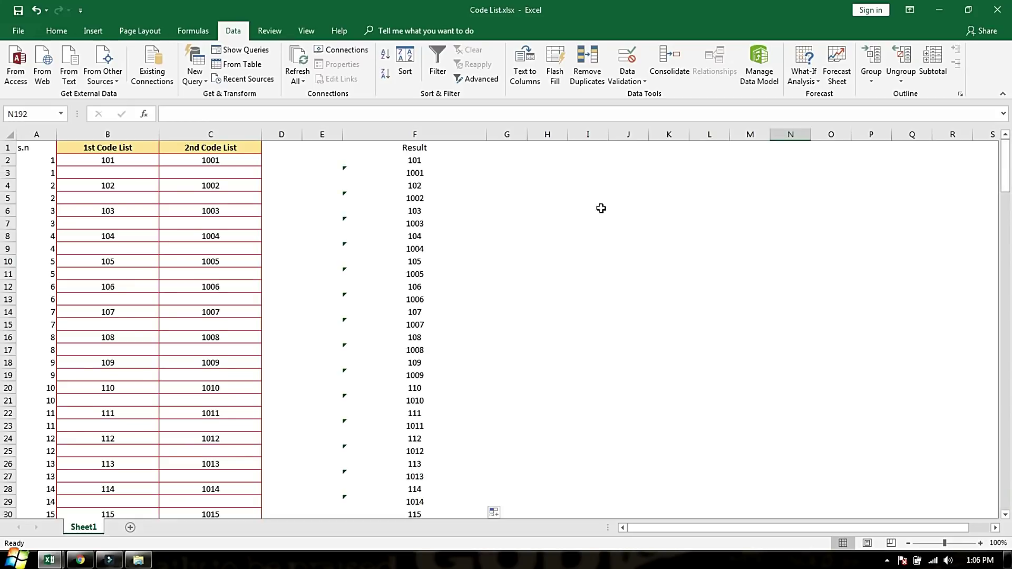
pyautogui.click(473, 211)
pyautogui.click(126, 162)
pyautogui.click(385, 160)
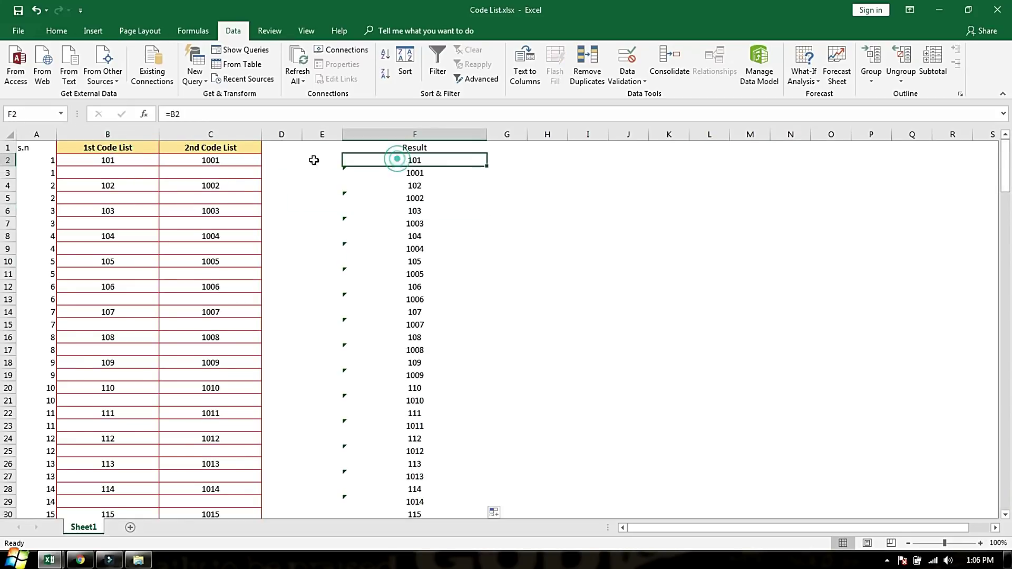
pyautogui.click(245, 159)
pyautogui.click(394, 170)
pyautogui.click(137, 185)
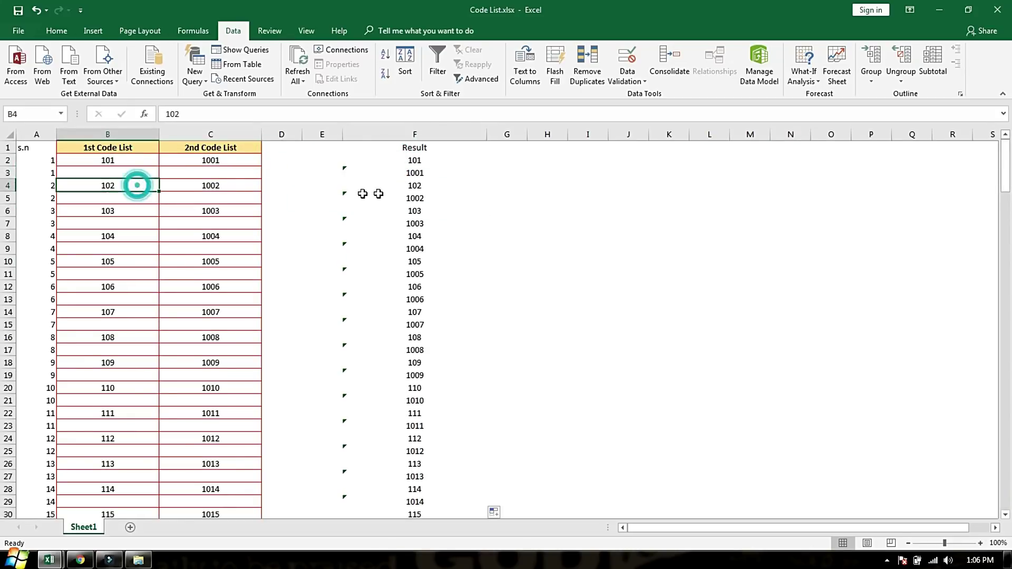
pyautogui.click(391, 187)
pyautogui.click(245, 189)
# Review the first 20 Result rows, then switch to Name and Address List.xlsx.
pyautogui.moveTo(396, 160); pyautogui.dragTo(425, 414)
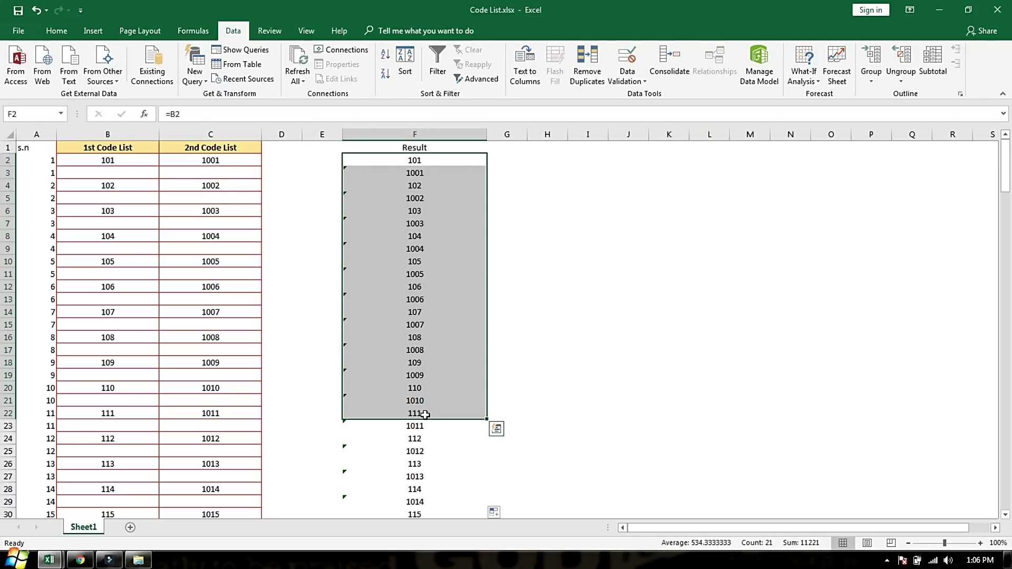
pyautogui.moveTo(433, 239); pyautogui.dragTo(429, 390)
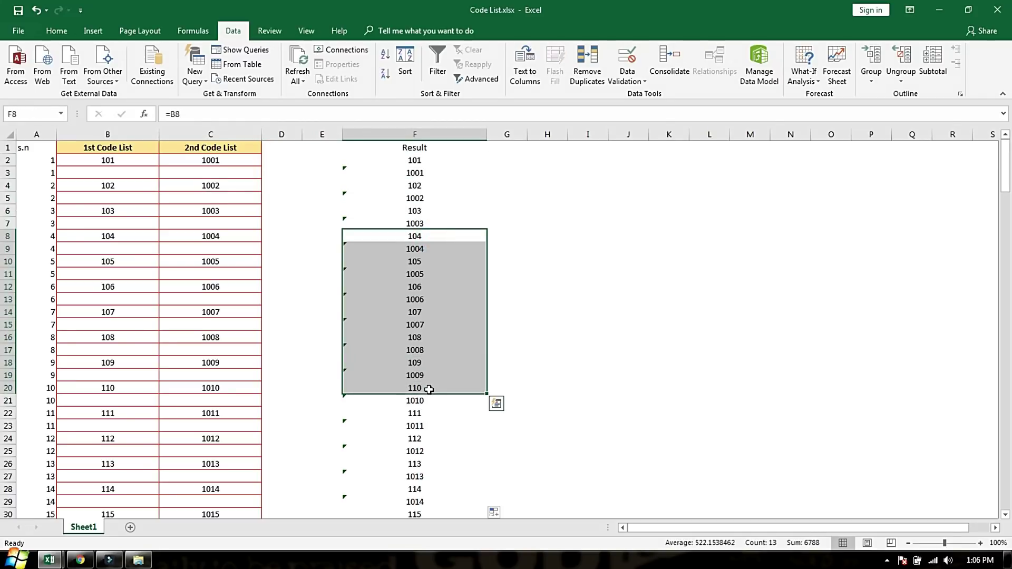
pyautogui.click(370, 234)
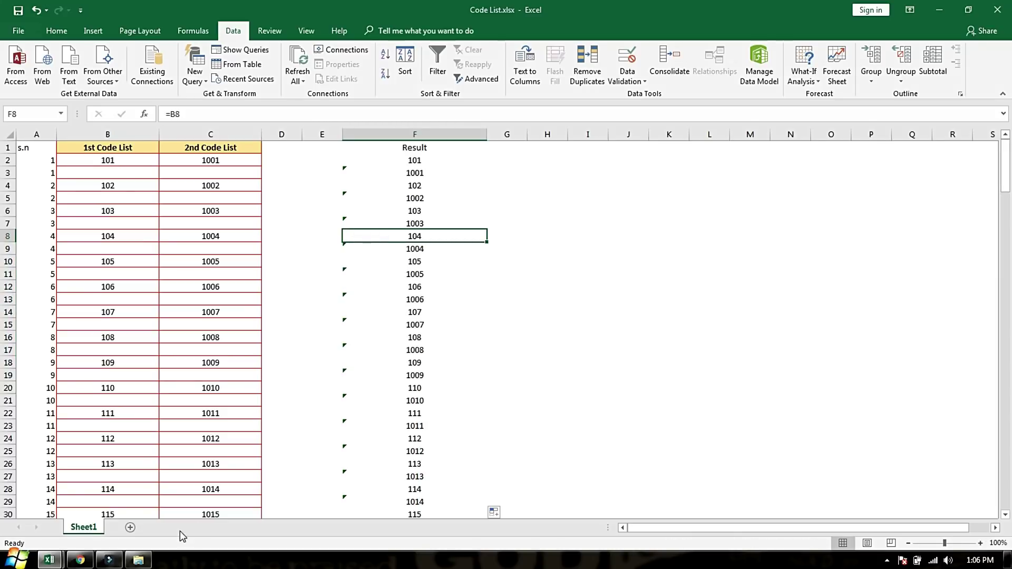
pyautogui.moveTo(49, 560)
pyautogui.click(182, 509)
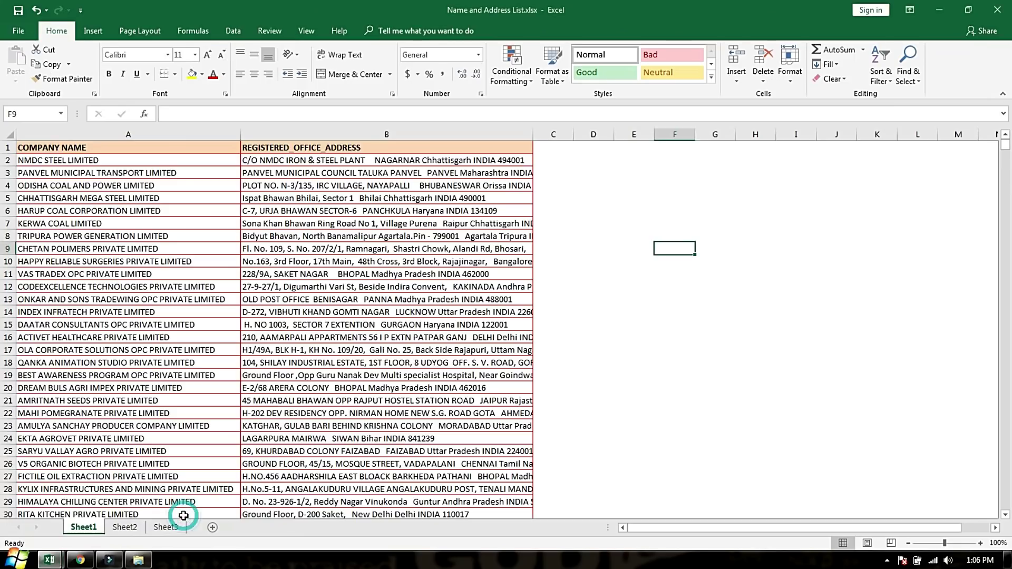
# Check the Result formula in F4 of the Code List workbook, then return to Name and Address List.
pyautogui.click(349, 359)
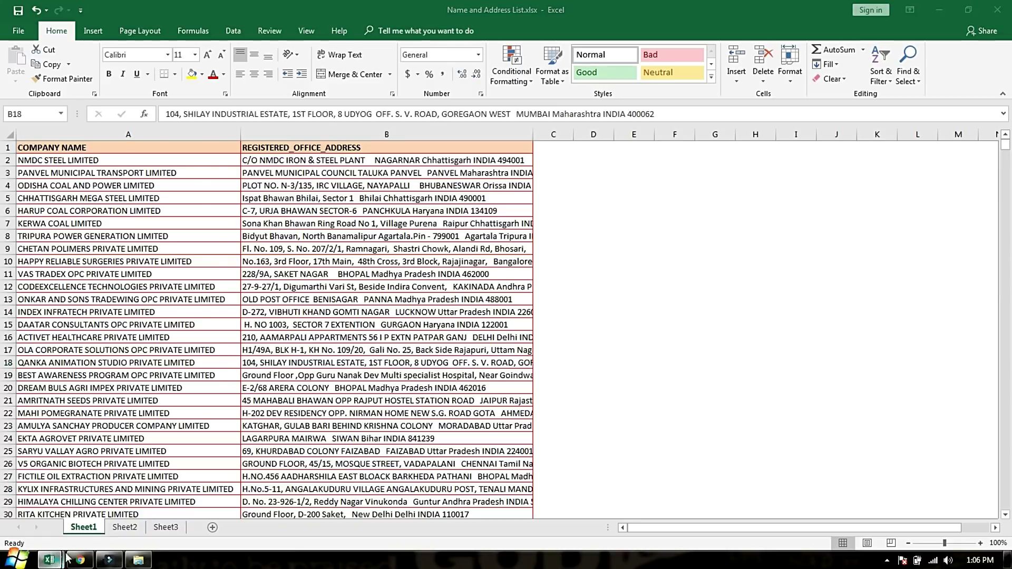
pyautogui.moveTo(49, 560)
pyautogui.click(122, 510)
pyautogui.click(409, 184)
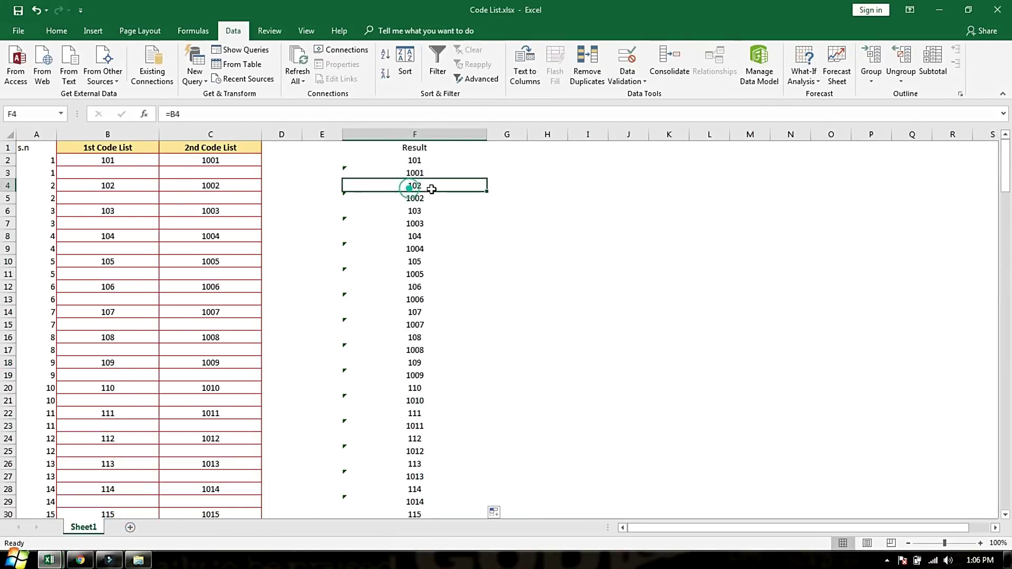
pyautogui.click(174, 474)
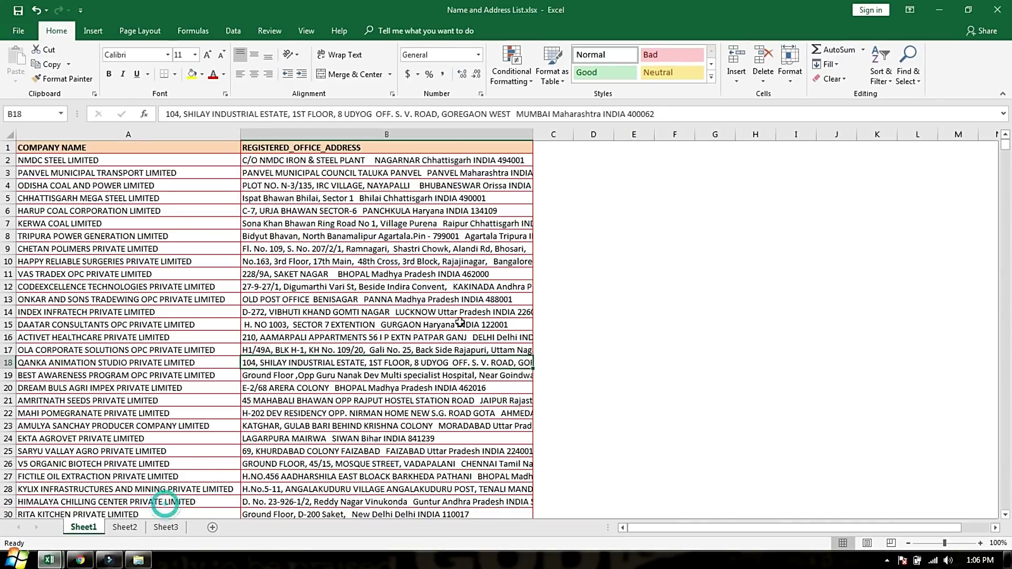
pyautogui.press('Up')
pyautogui.press('Up')
pyautogui.press('Up')
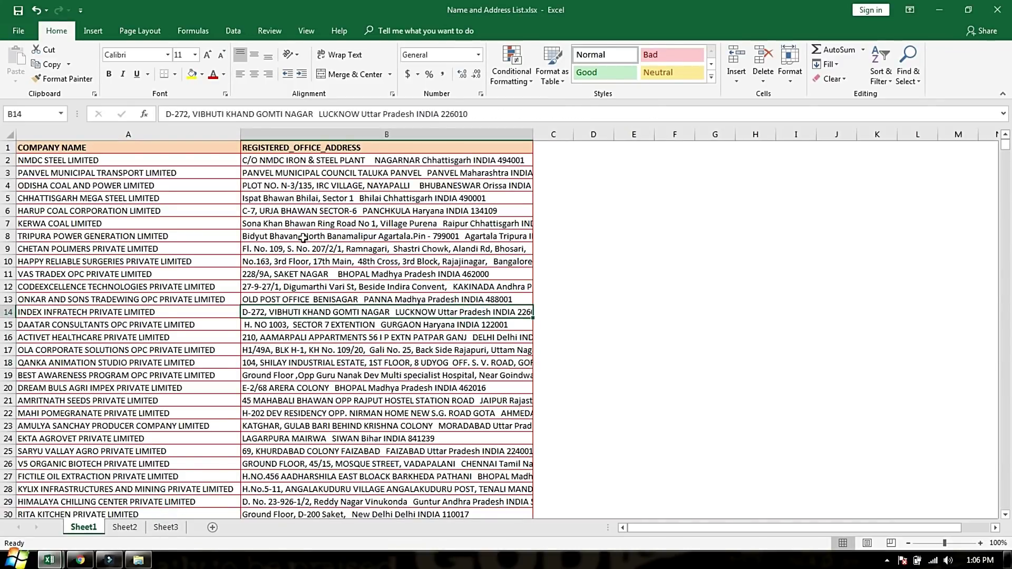
# Insert a blank column before COMPANY NAME and give it the S.N heading.
pyautogui.rightClick(222, 127)
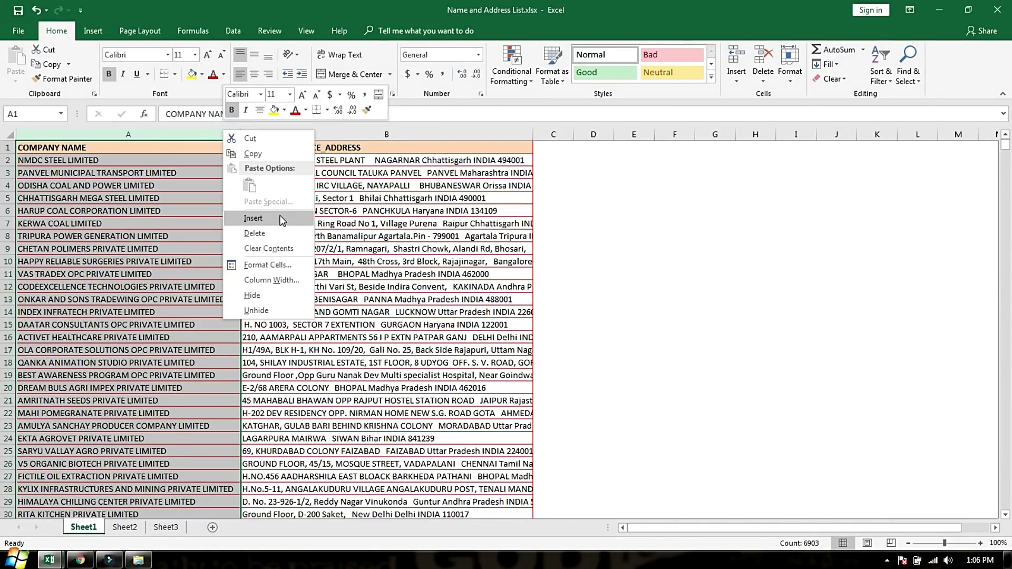
pyautogui.click(243, 219)
pyautogui.click(329, 248)
pyautogui.click(28, 149)
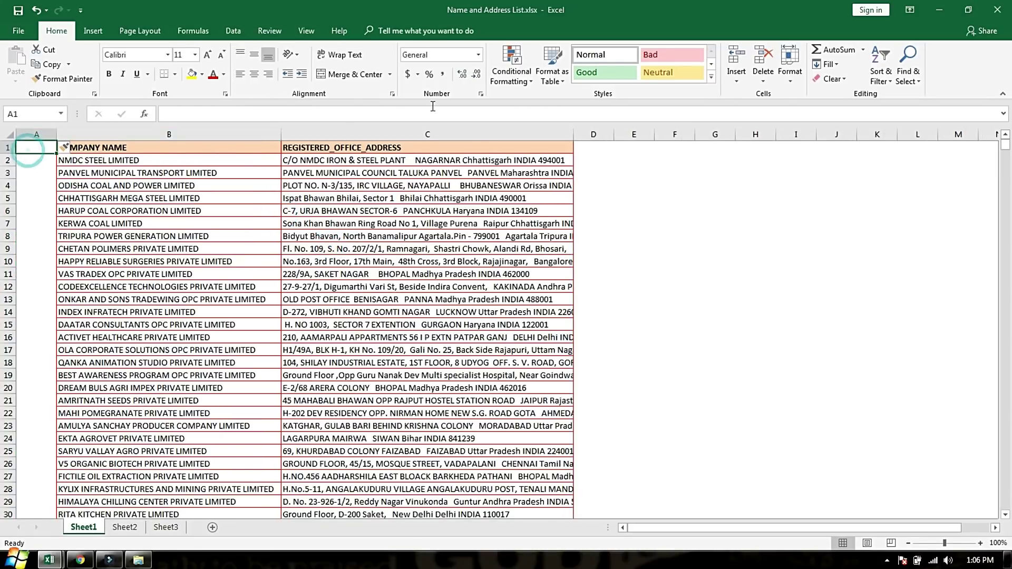
pyautogui.write('S.N')
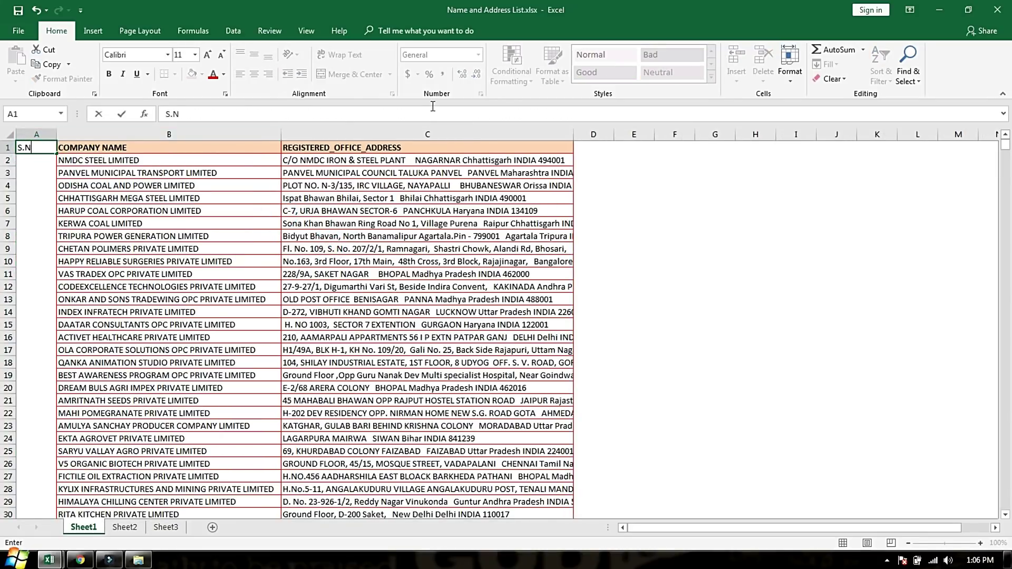
pyautogui.press('Return')
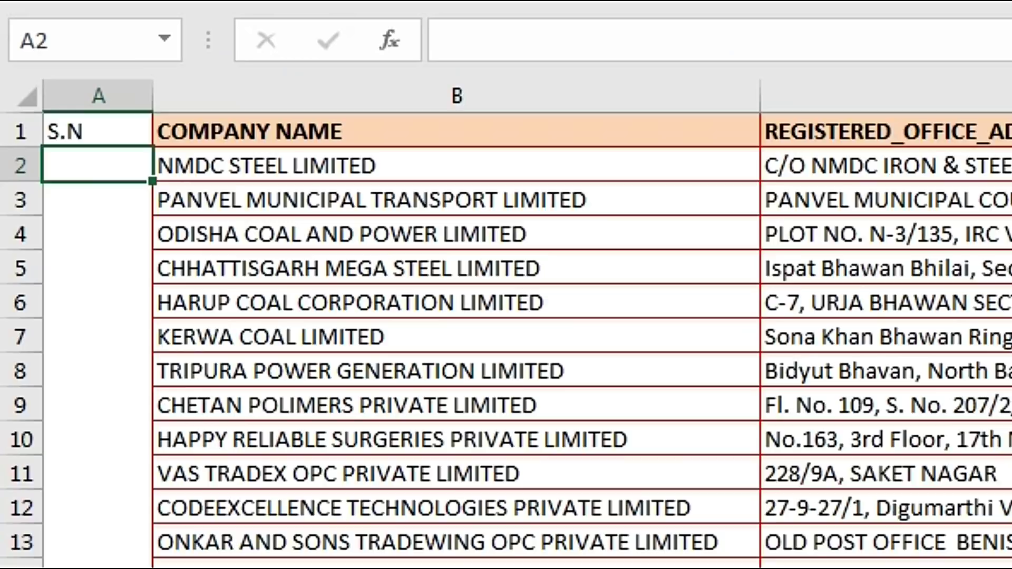
# Enter serial numbers 1 and 2 and fill the series down the company list.
pyautogui.write('1')
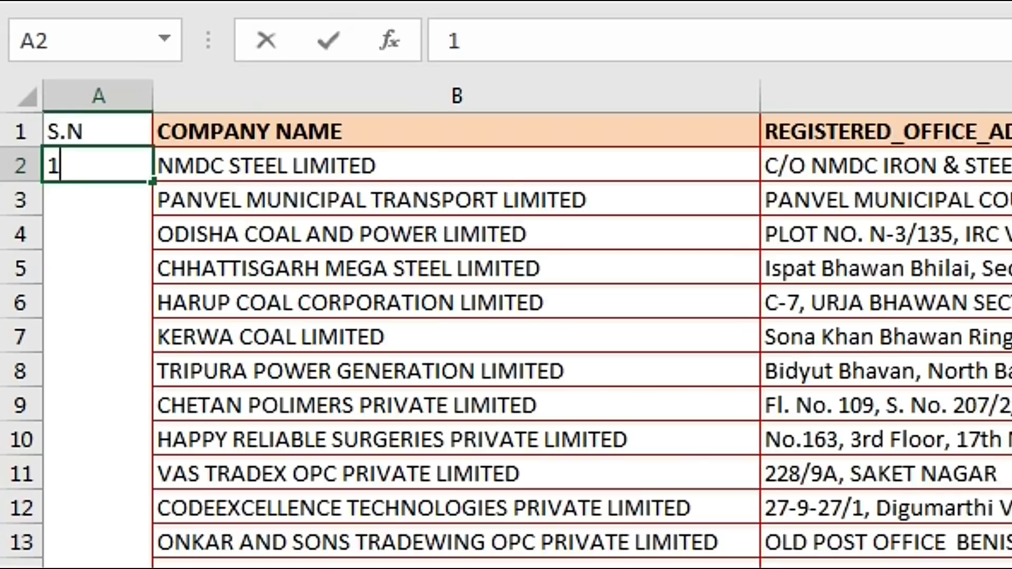
pyautogui.press('Return')
pyautogui.write('2')
pyautogui.press('Return')
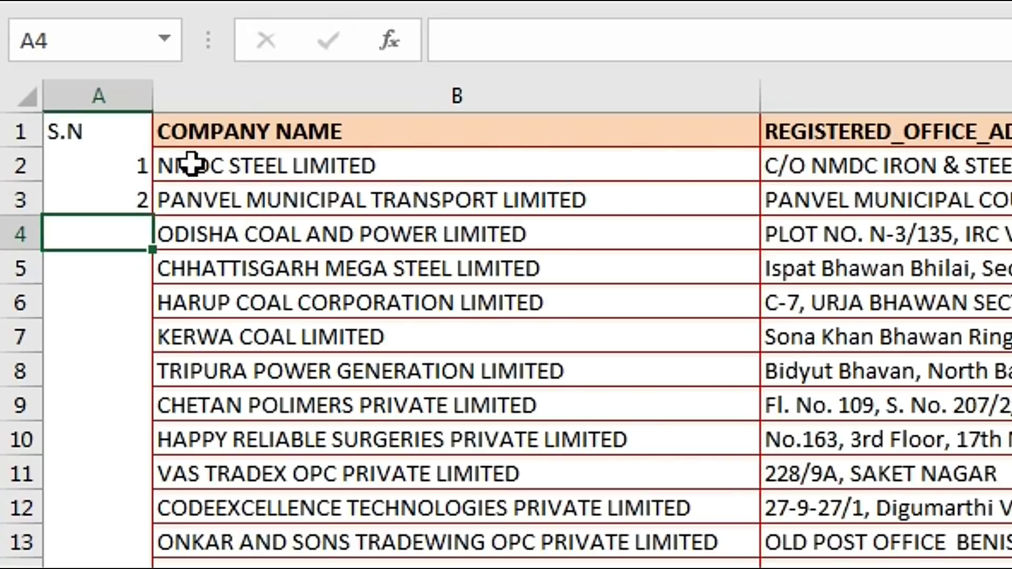
pyautogui.moveTo(132, 167); pyautogui.dragTo(135, 199)
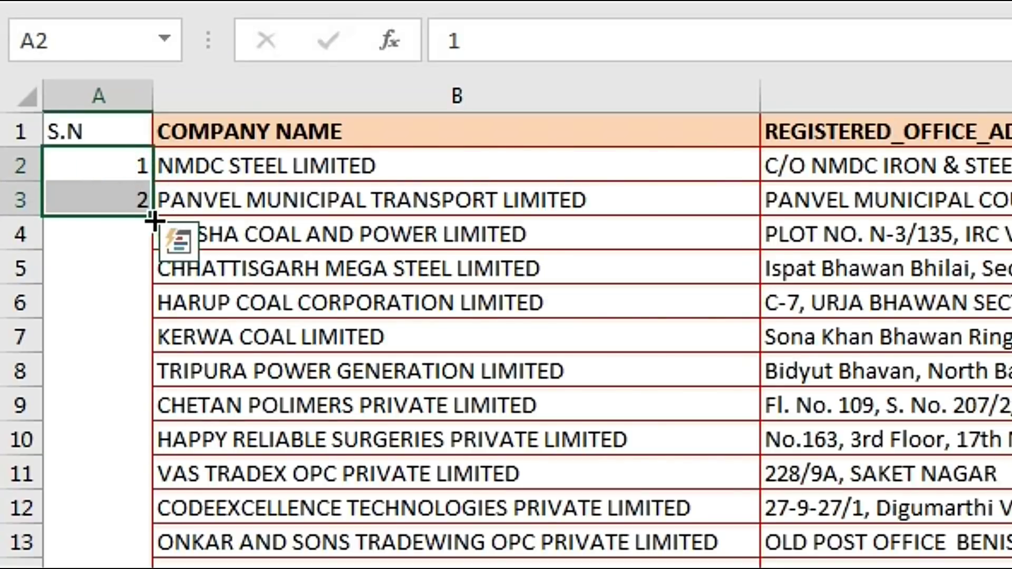
pyautogui.doubleClick(153, 218)
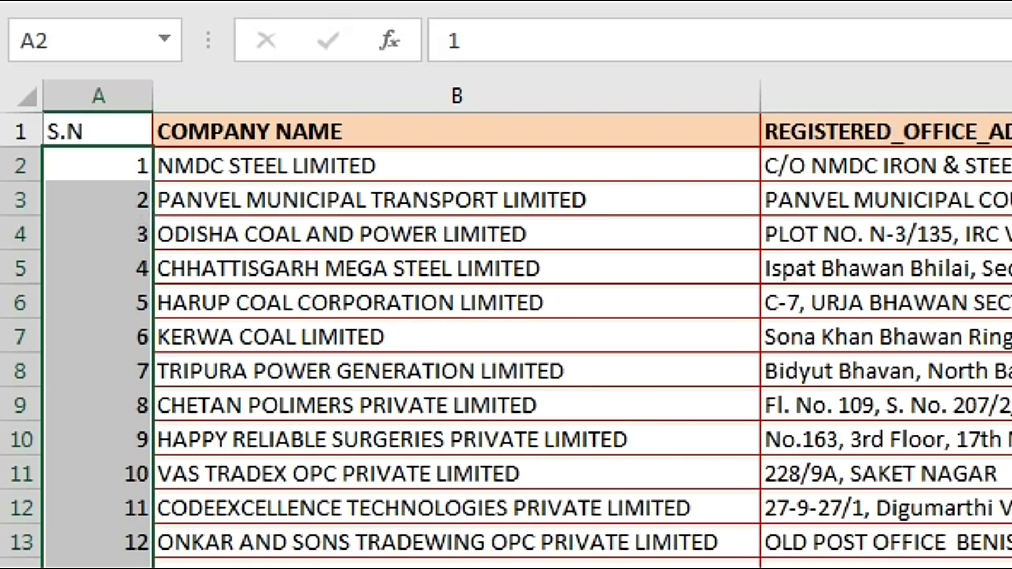
# Scroll to the bottom and select A6903, the last S.N value 6902.
pyautogui.scroll(-20, 475, 316)
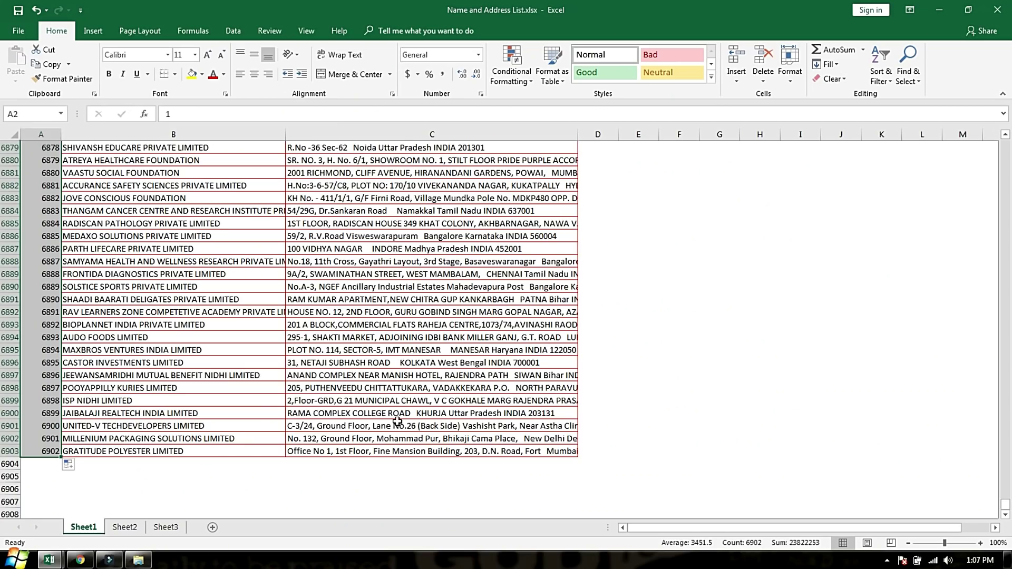
pyautogui.click(398, 425)
pyautogui.click(42, 450)
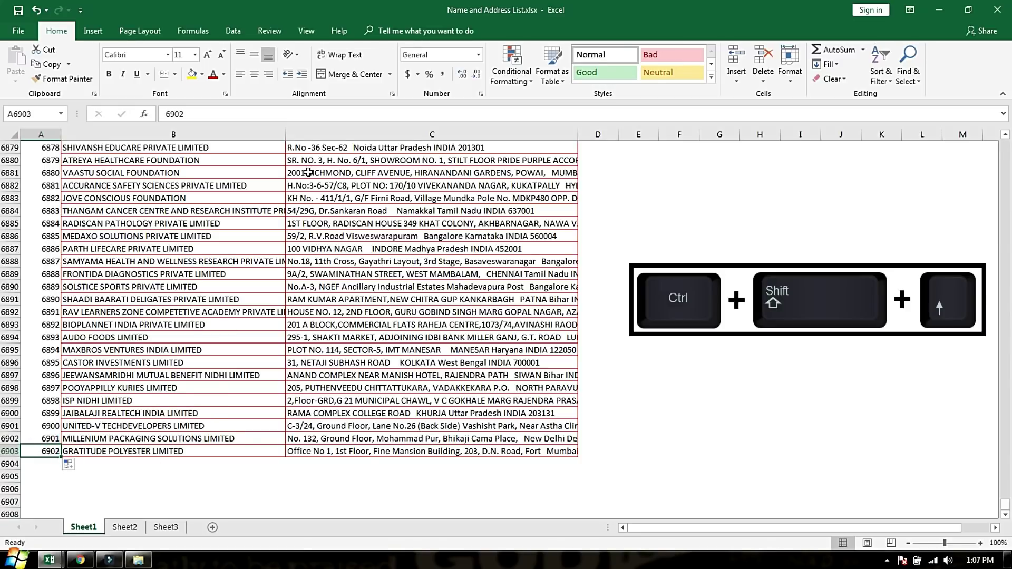
# Copy the 1–6902 S.N series and paste it at A6904 and again at A13806.
pyautogui.hotkey('ctrl', 'shift', 'Up')
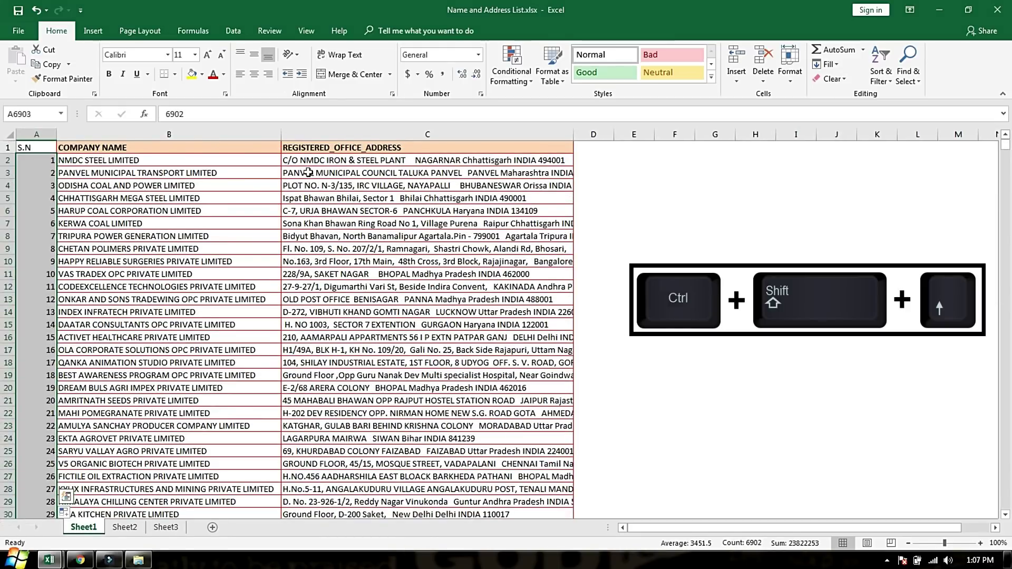
pyautogui.hotkey('ctrl', 'c')
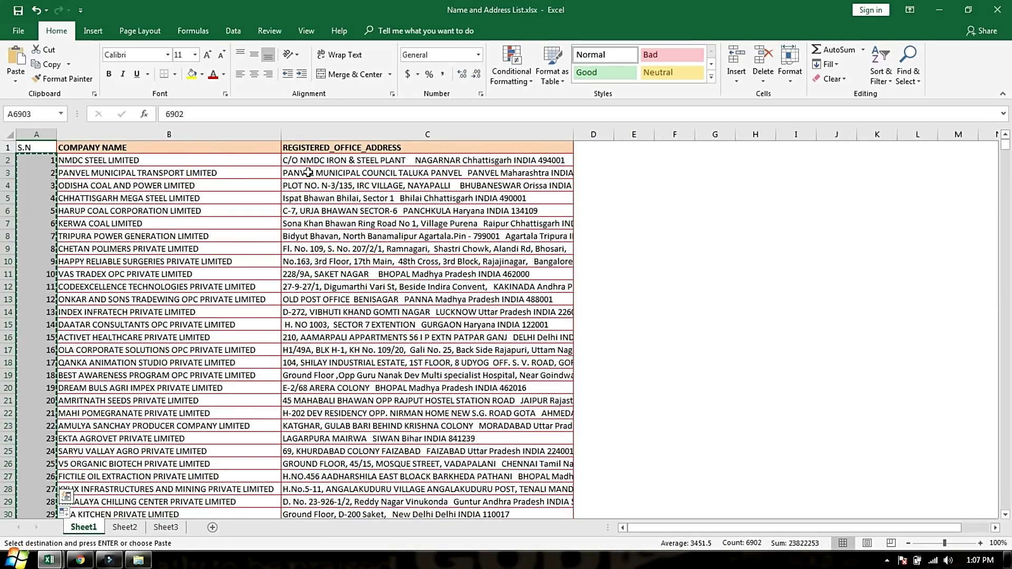
pyautogui.press('Down')
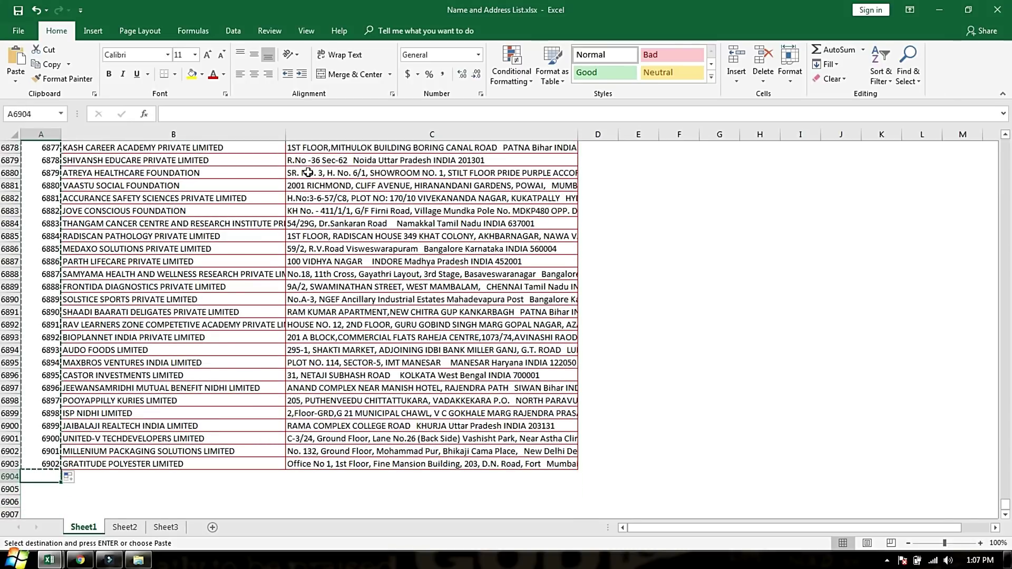
pyautogui.hotkey('ctrl', 'v')
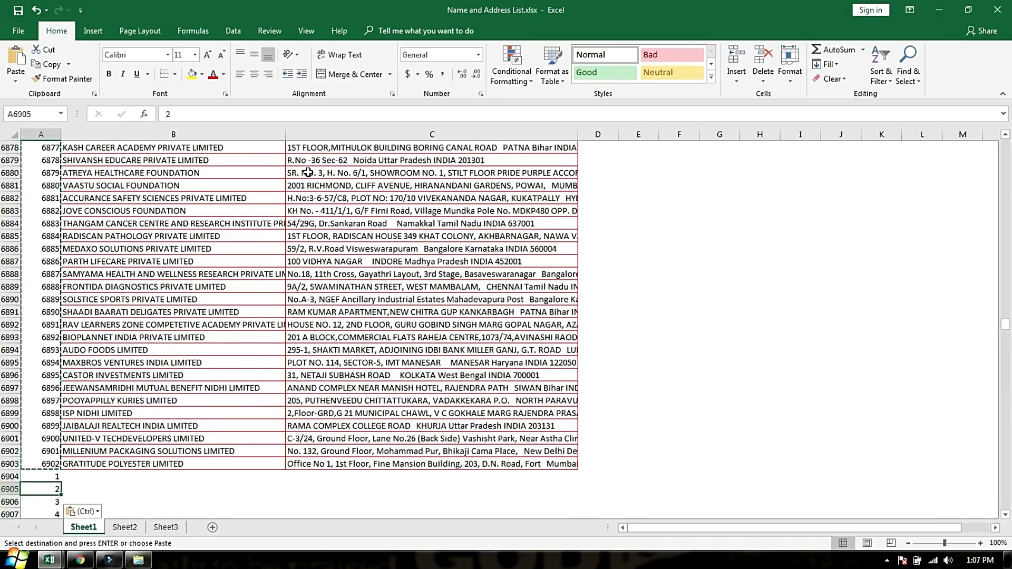
pyautogui.press('Down')
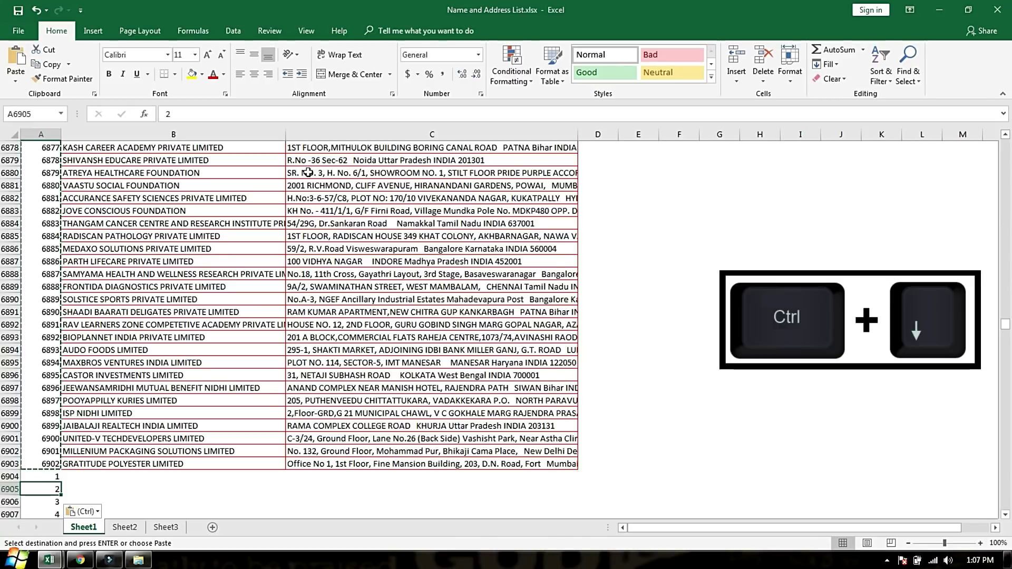
pyautogui.hotkey('ctrl', 'Down')
pyautogui.press('Down')
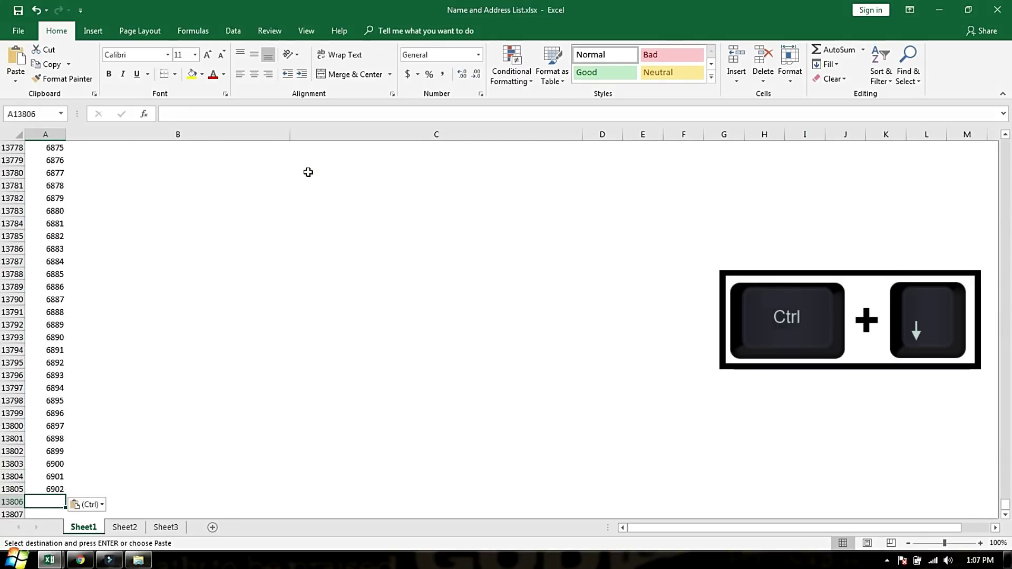
pyautogui.hotkey('ctrl', 'v')
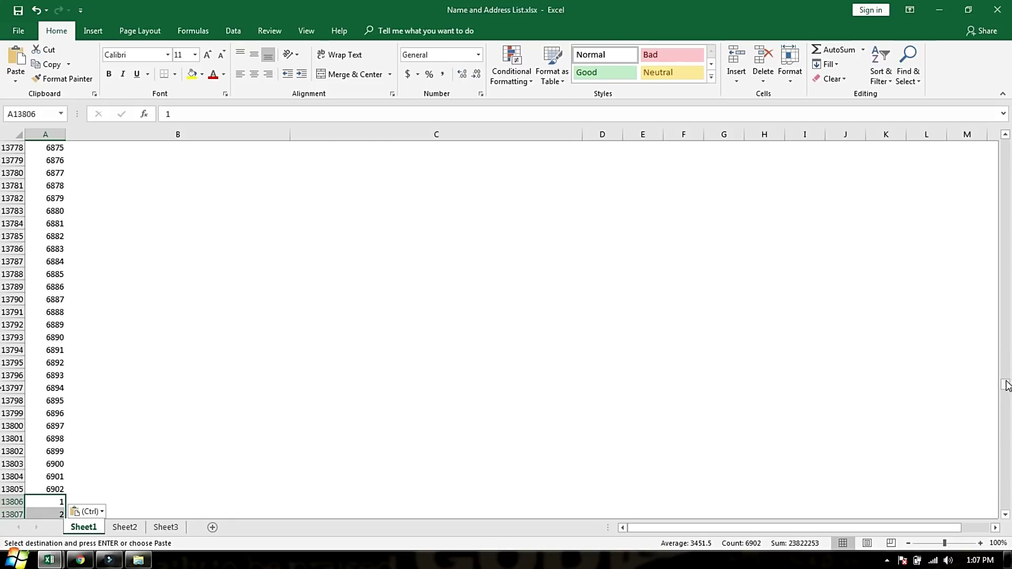
# Sort the entire worksheet by S.N, smallest to largest, giving two blank rows per company.
pyautogui.moveTo(1006, 386); pyautogui.dragTo(1005, 143)
pyautogui.click(138, 249)
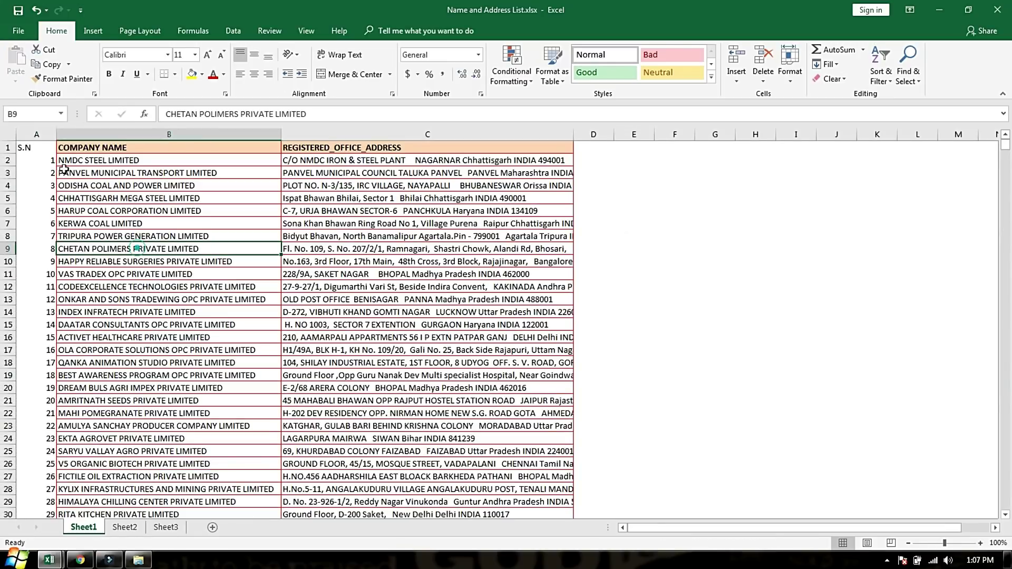
pyautogui.click(10, 140)
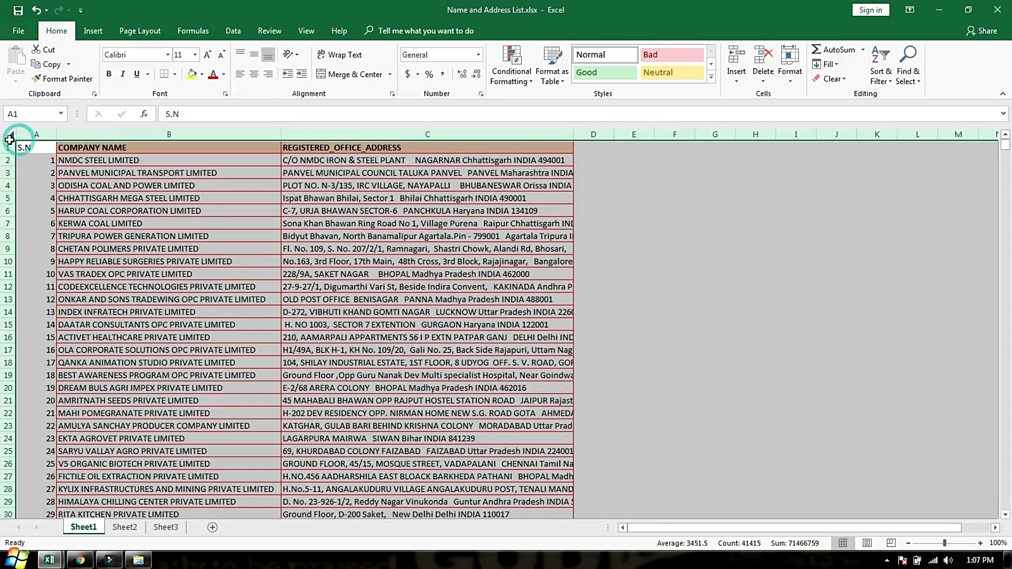
pyautogui.click(233, 30)
pyautogui.click(402, 59)
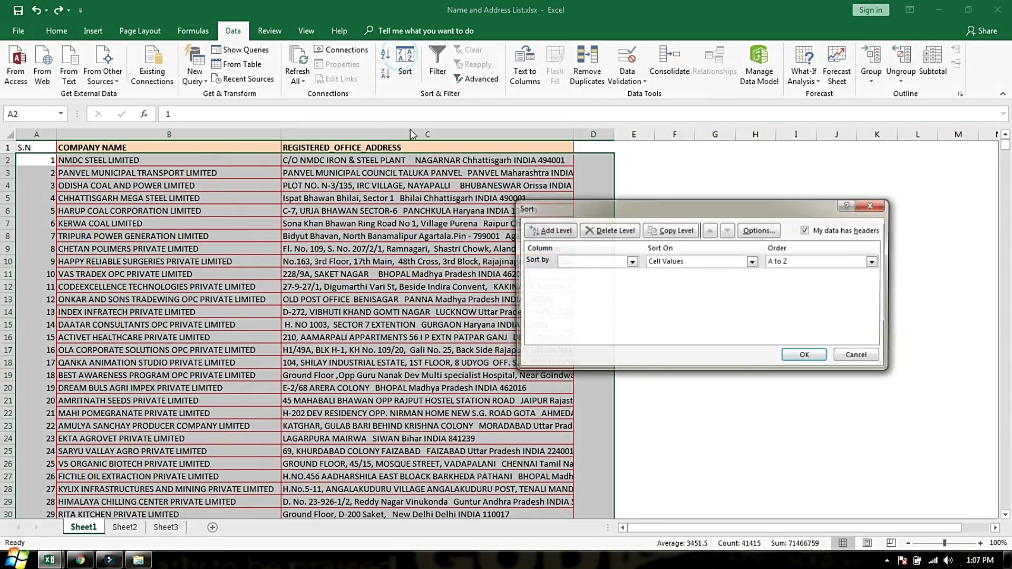
pyautogui.click(631, 262)
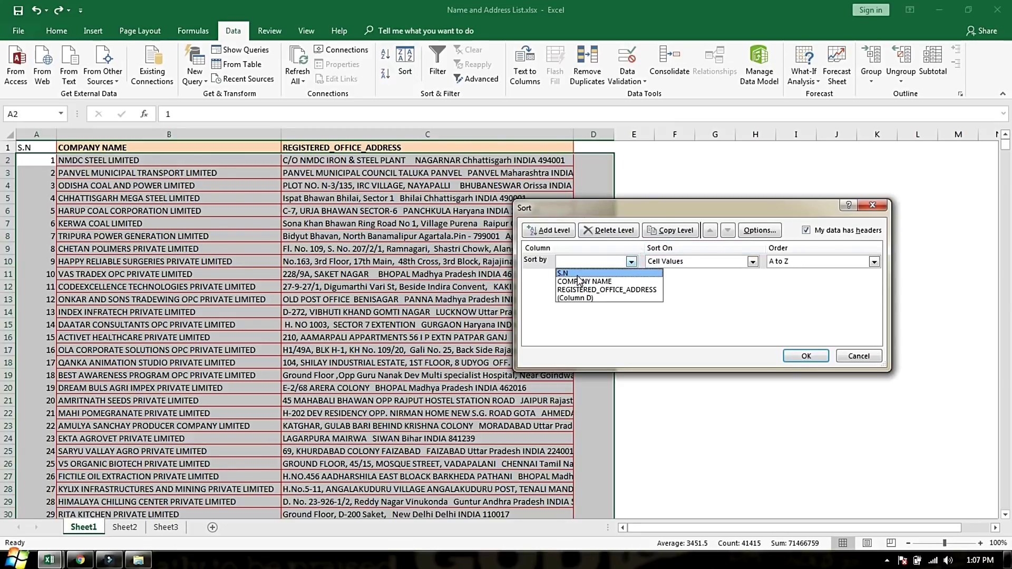
pyautogui.click(580, 276)
pyautogui.click(801, 357)
pyautogui.click(426, 198)
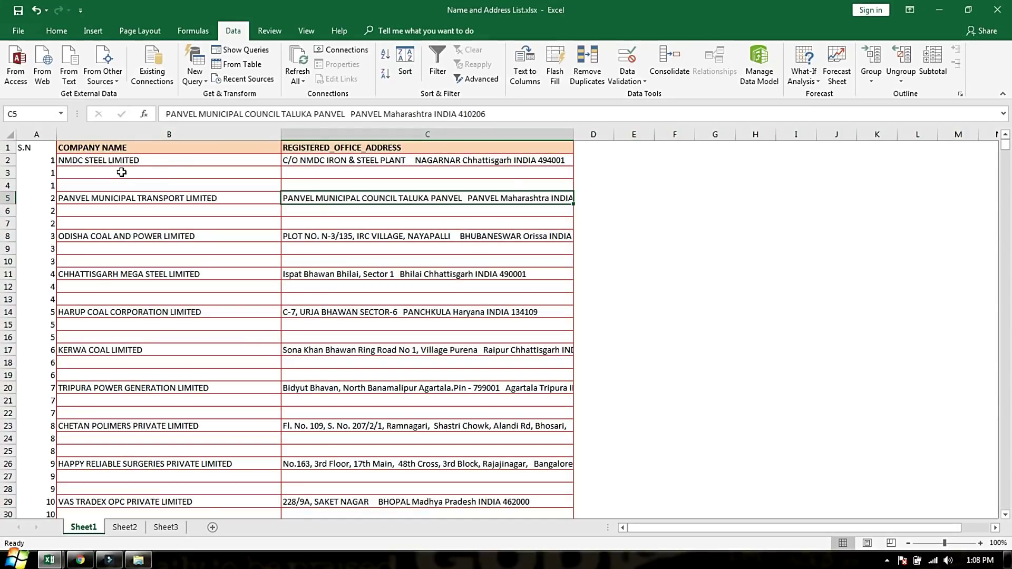
pyautogui.moveTo(121, 173); pyautogui.dragTo(313, 182)
# Enter =B2 in E2 and =C2 in E3, then fill E2:E4 down the list.
pyautogui.click(647, 162)
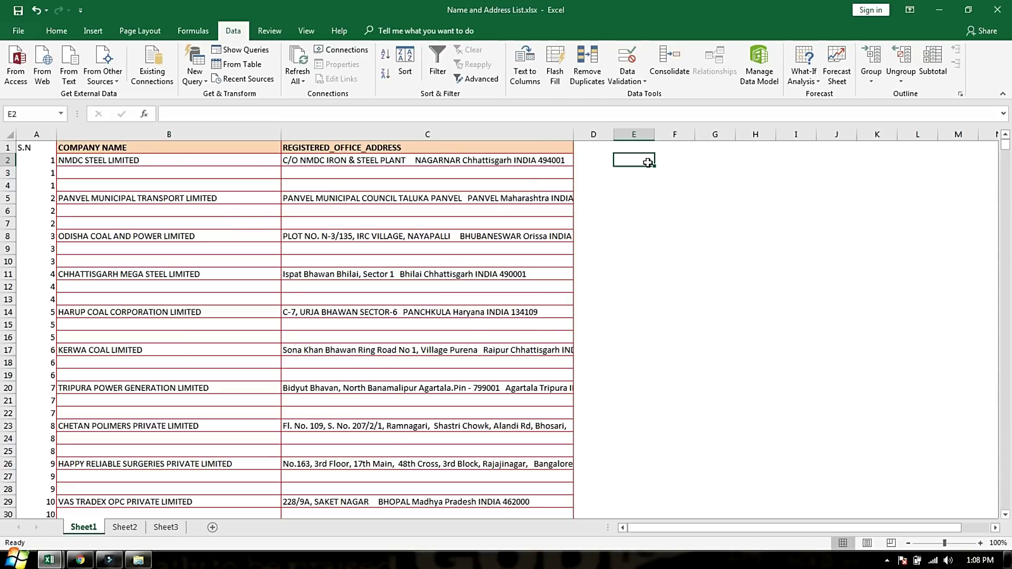
pyautogui.write('=')
pyautogui.click(246, 160)
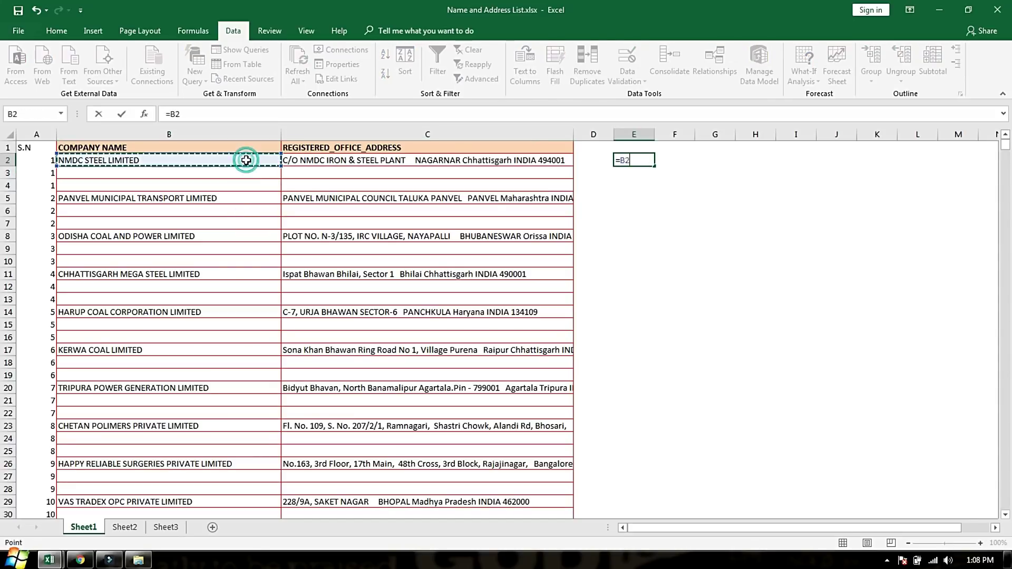
pyautogui.press('Return')
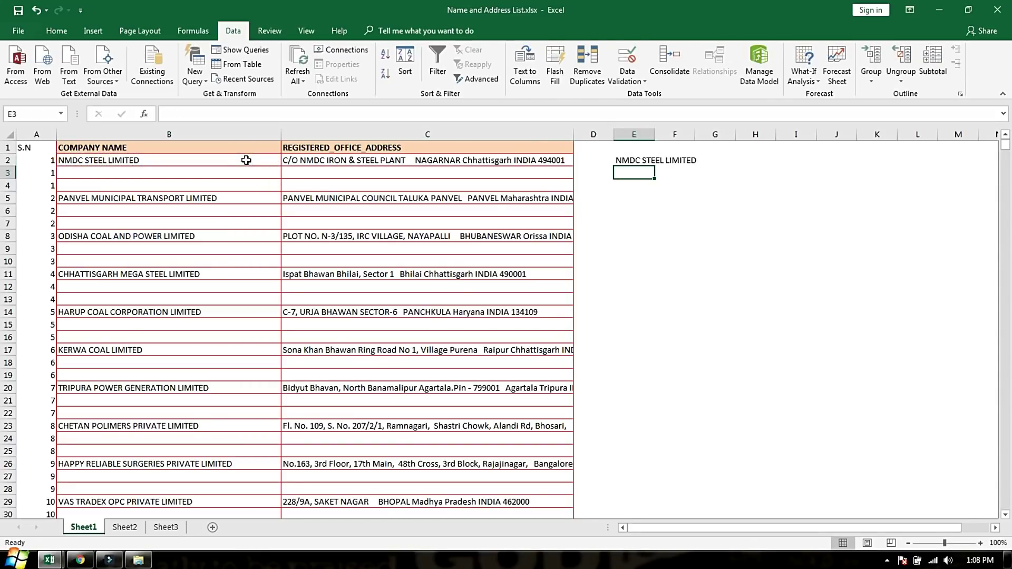
pyautogui.write('=')
pyautogui.click(291, 161)
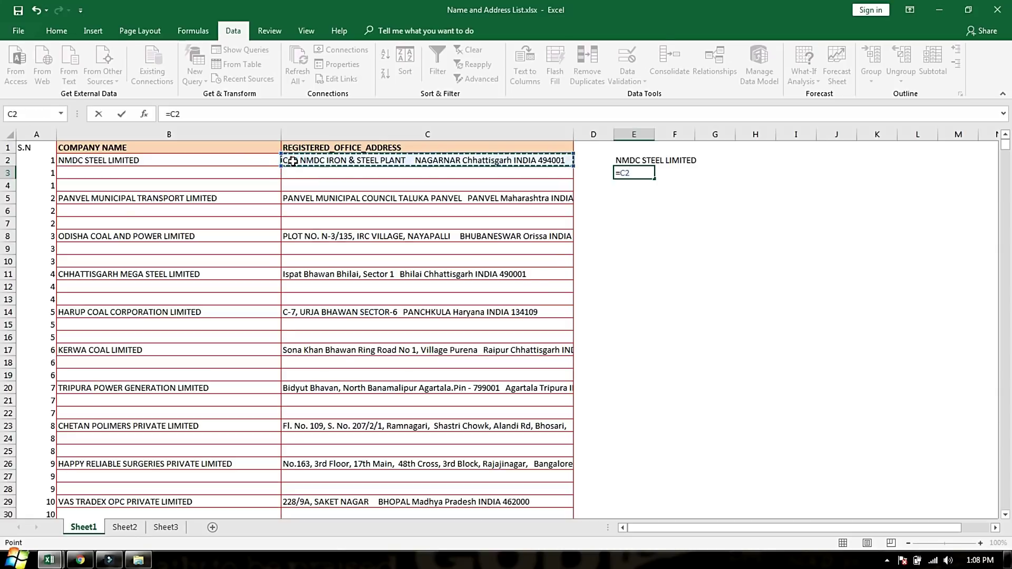
pyautogui.press('Return')
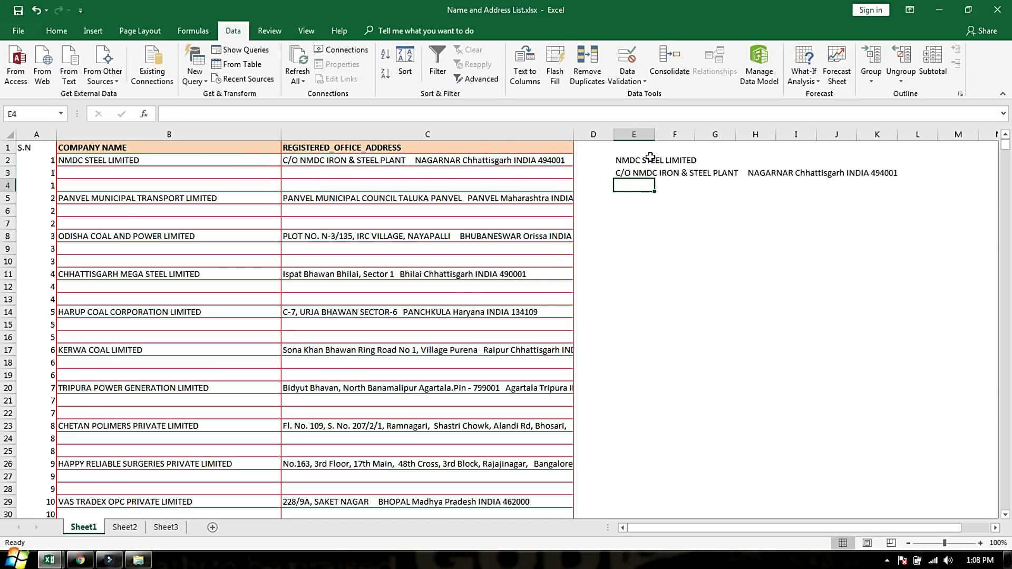
pyautogui.moveTo(650, 157); pyautogui.dragTo(630, 566)
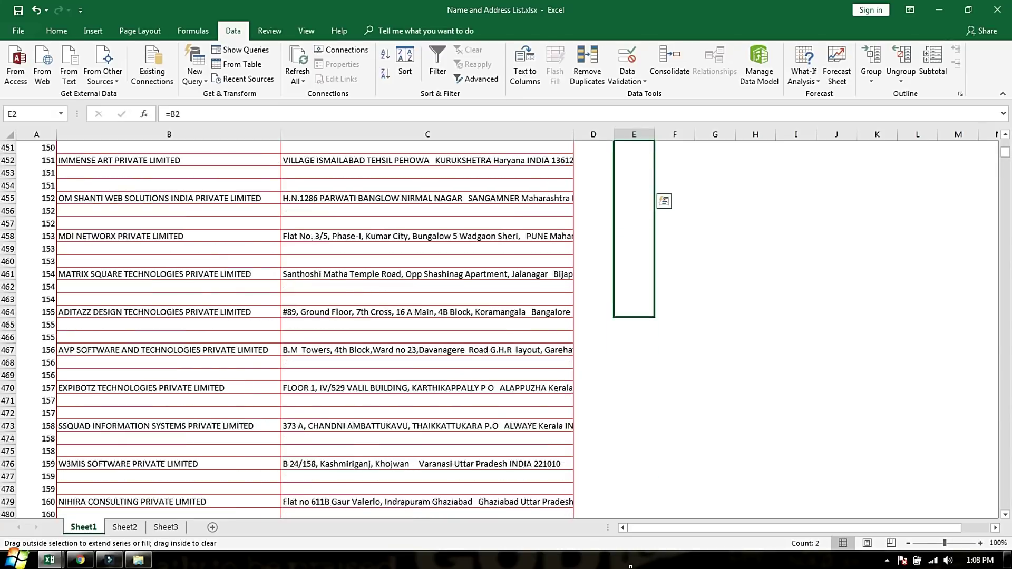
pyautogui.moveTo(630, 566)
pyautogui.mouseDown()
pyautogui.moveTo(1007, 177)
pyautogui.moveTo(1007, 142)
pyautogui.mouseUp()
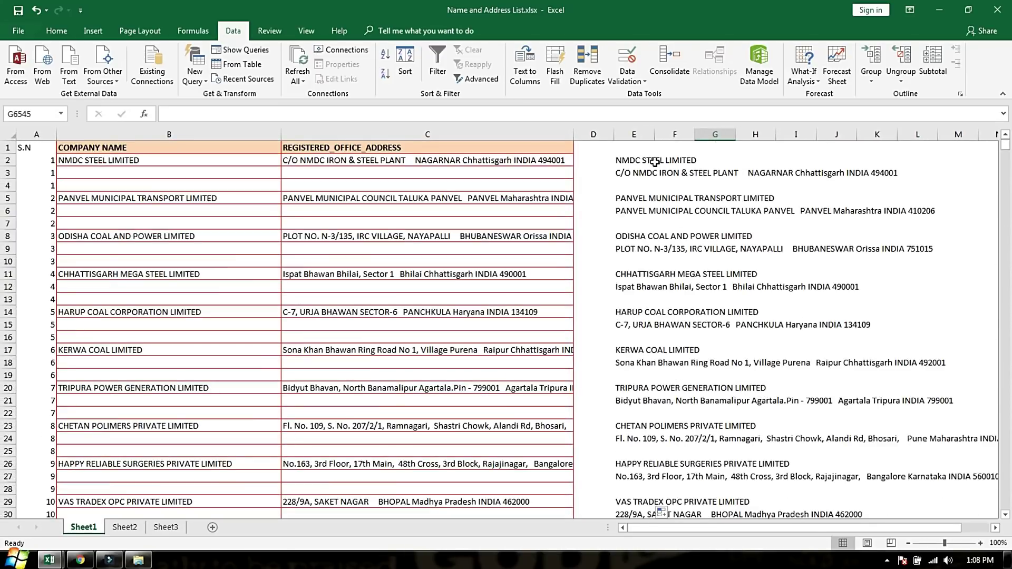
# Compare the E2, E3, E14 and E15 formulas with their source names and addresses.
pyautogui.click(654, 161)
pyautogui.click(653, 173)
pyautogui.click(674, 286)
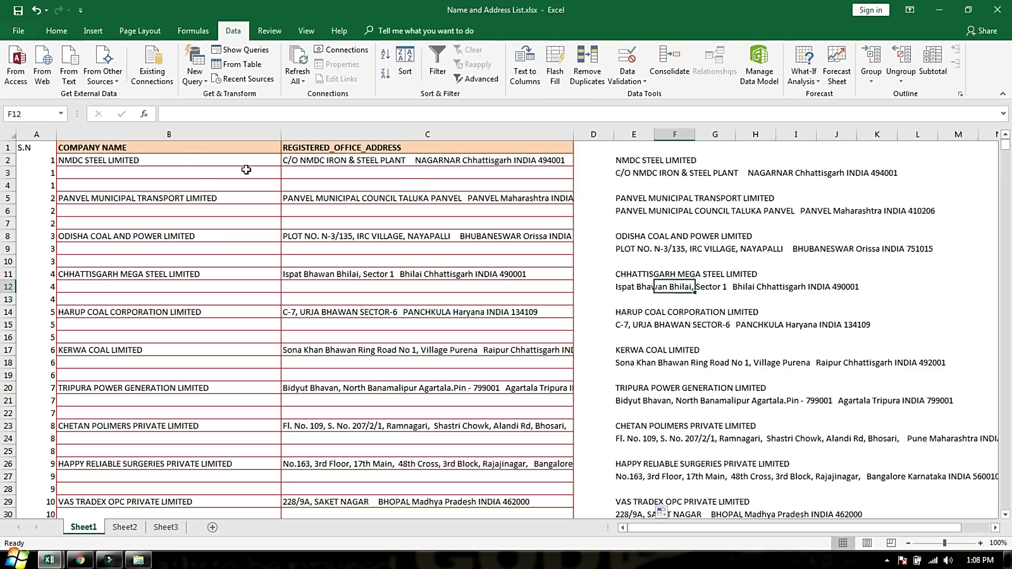
pyautogui.click(162, 160)
pyautogui.click(306, 160)
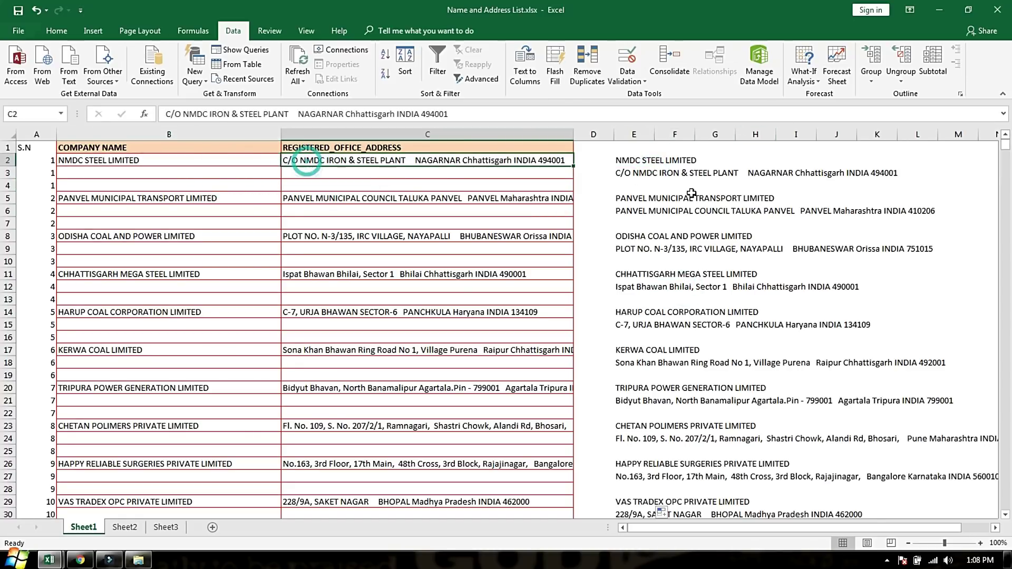
pyautogui.click(630, 172)
pyautogui.click(108, 310)
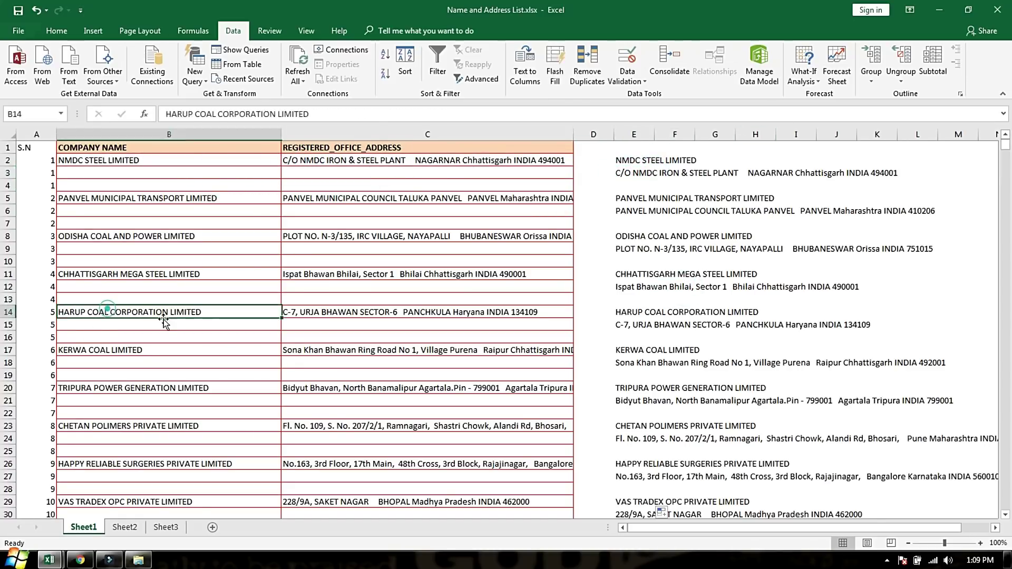
pyautogui.click(629, 311)
pyautogui.click(631, 324)
# Check the E20–E22 formulas and empty spacer cell, then widen column E to fit addresses.
pyautogui.click(347, 310)
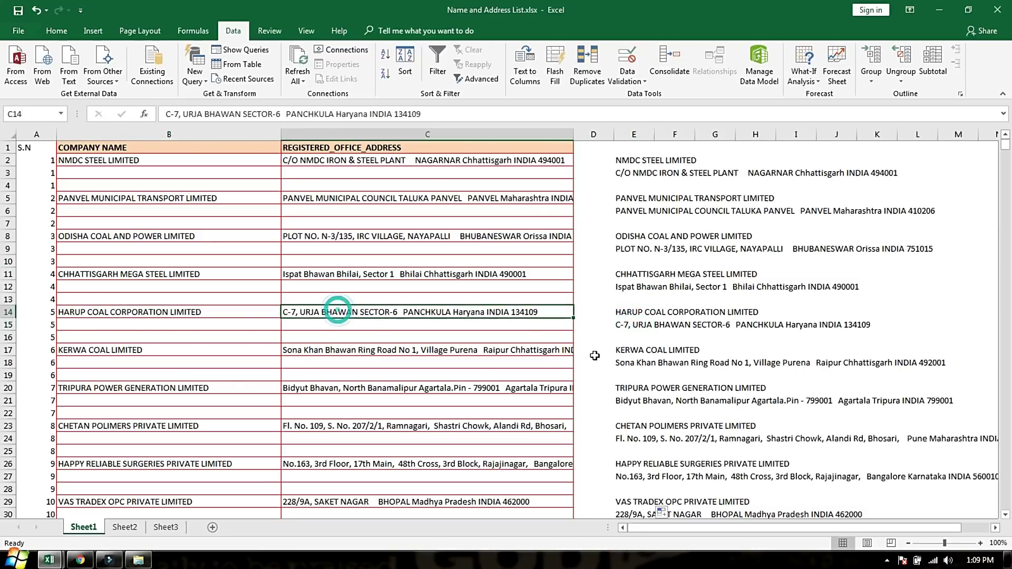
pyautogui.click(152, 384)
pyautogui.click(635, 390)
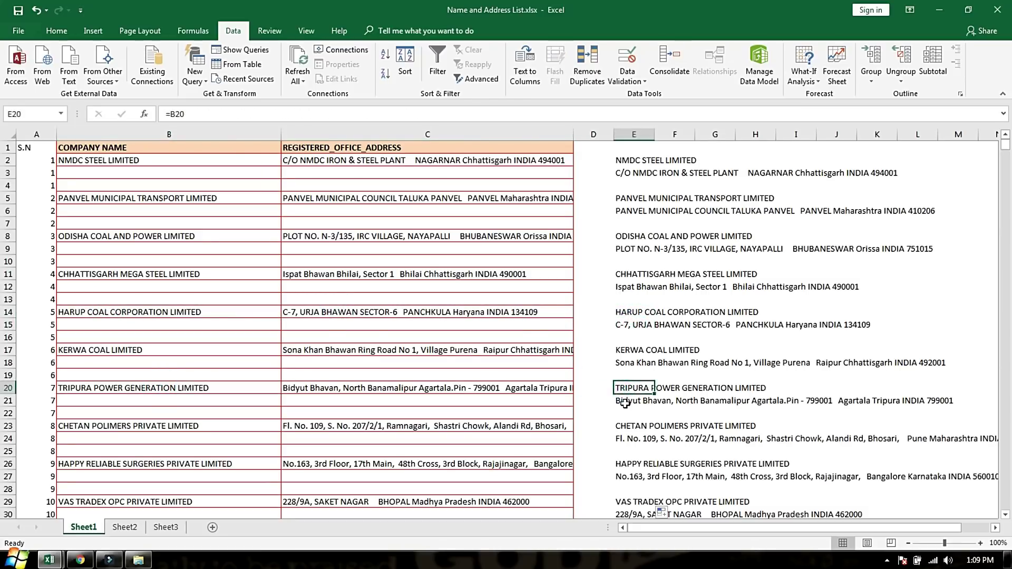
pyautogui.click(625, 402)
pyautogui.click(625, 414)
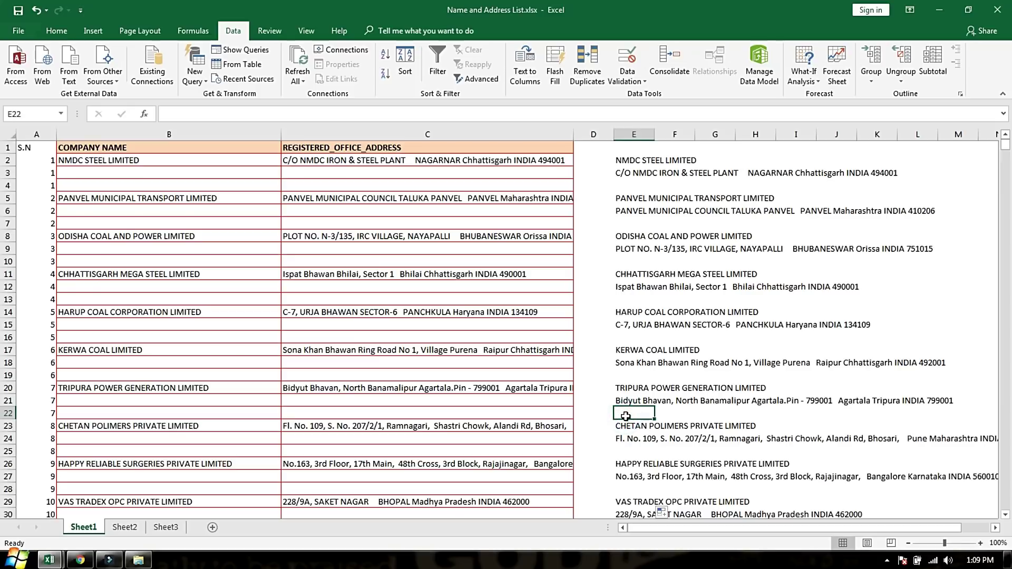
pyautogui.click(652, 366)
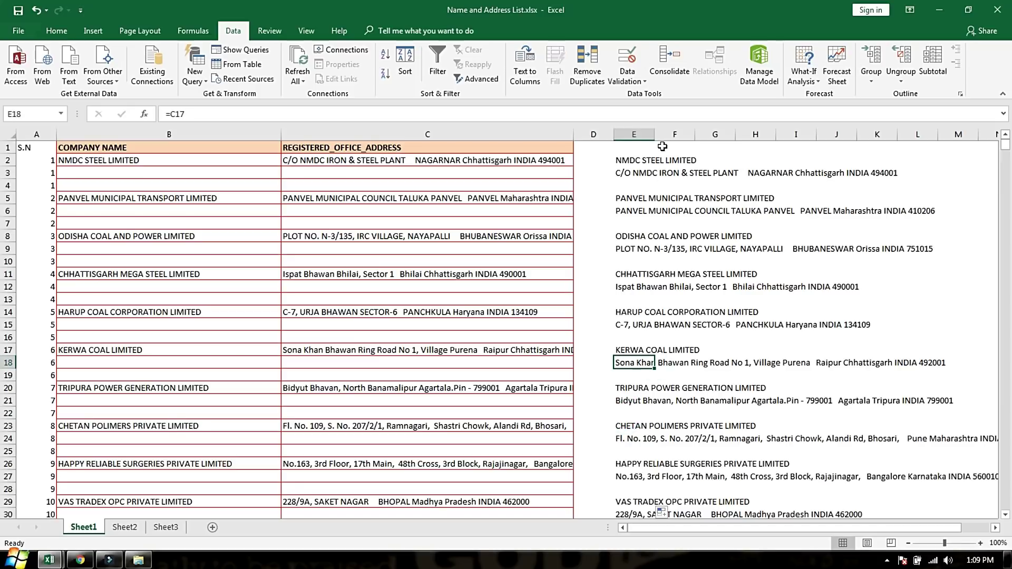
pyautogui.moveTo(657, 140); pyautogui.dragTo(929, 140)
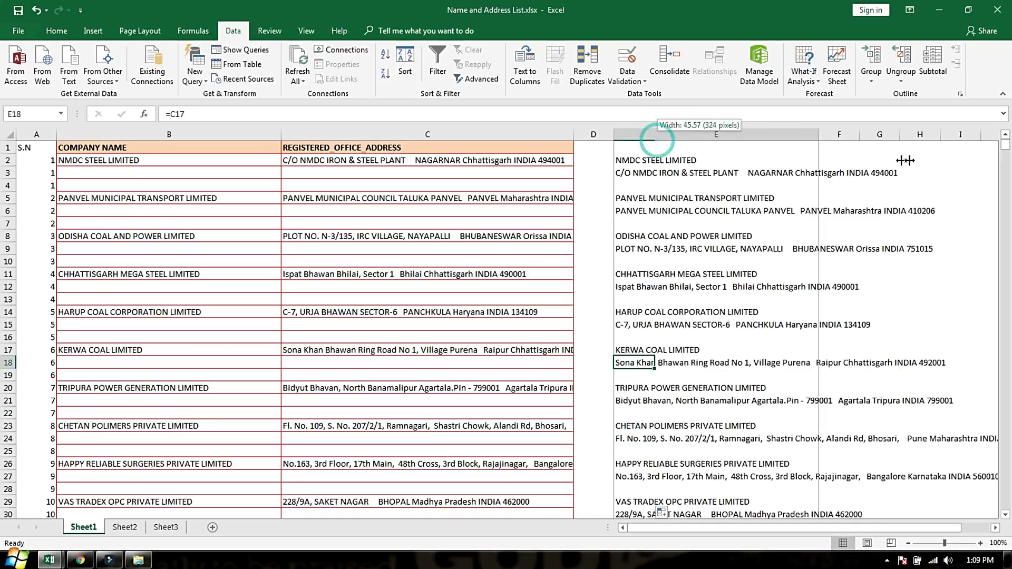
pyautogui.click(754, 148)
# Copy the COMPANY NAME header into E1 and retype it as LIST.
pyautogui.click(271, 146)
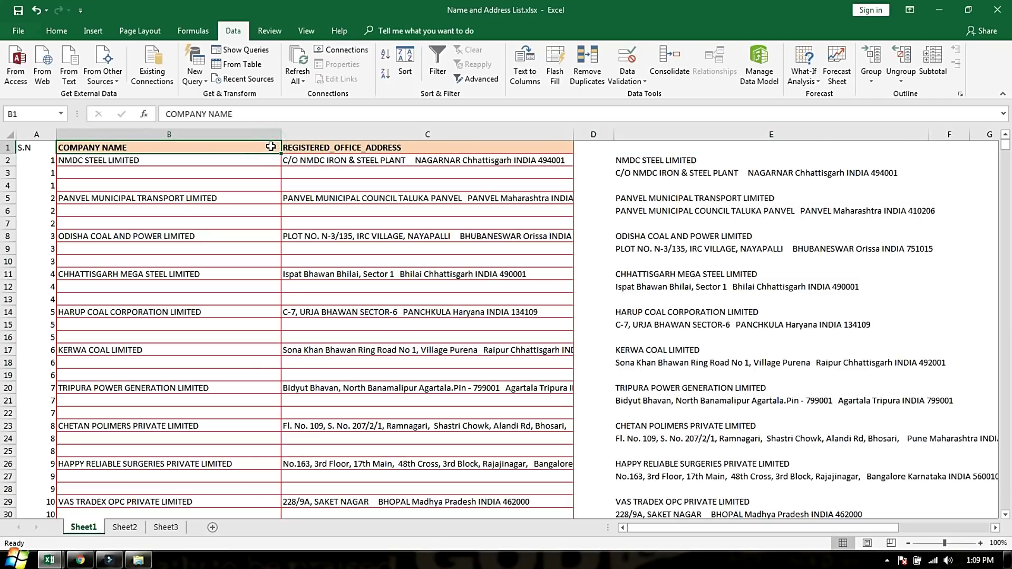
pyautogui.hotkey('ctrl', 'c')
pyautogui.click(653, 150)
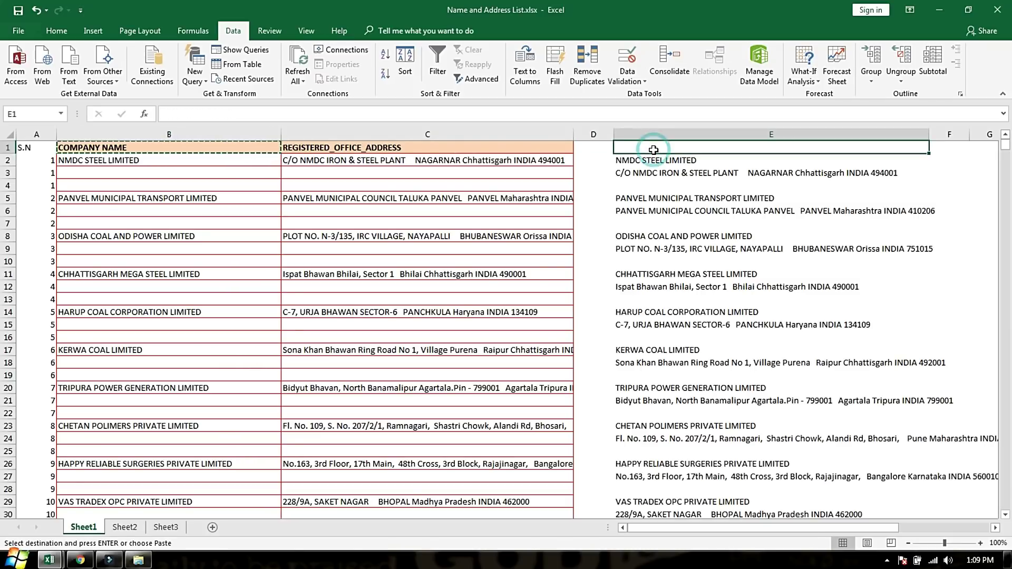
pyautogui.press('Return')
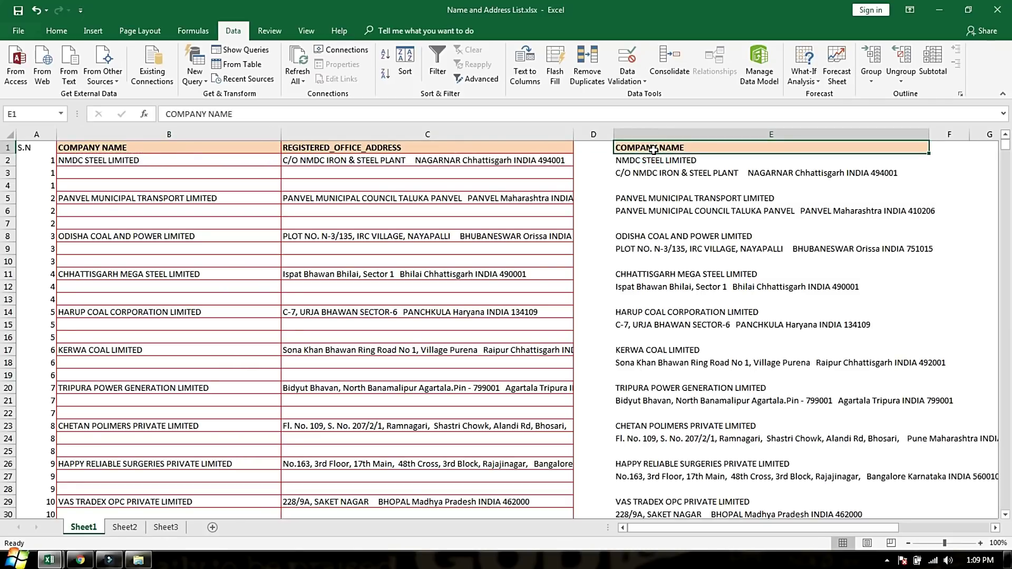
pyautogui.write('LIST')
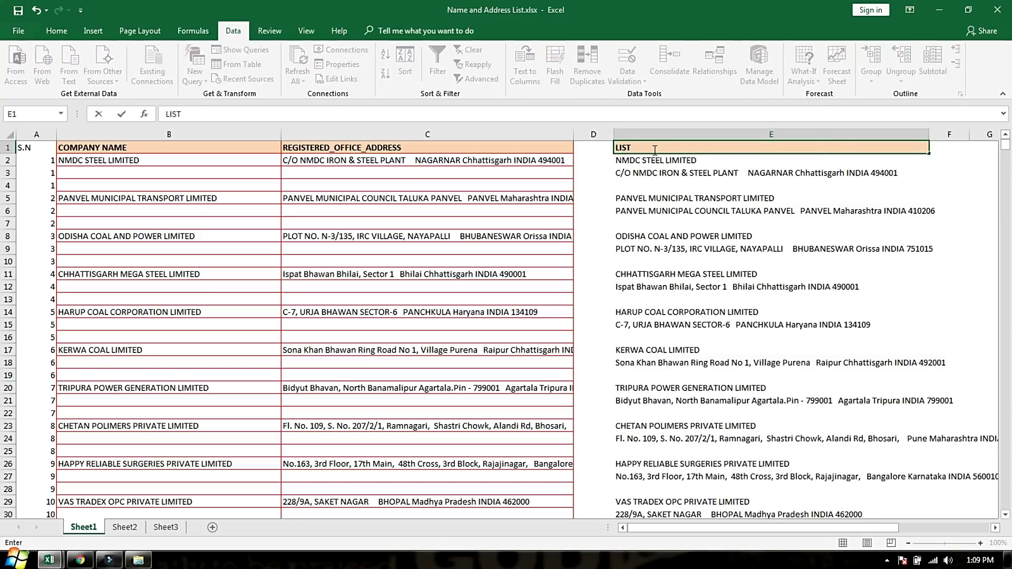
pyautogui.press('Return')
# Inspect the formulas in cells E3 and E8 of the LIST column.
pyautogui.click(663, 236)
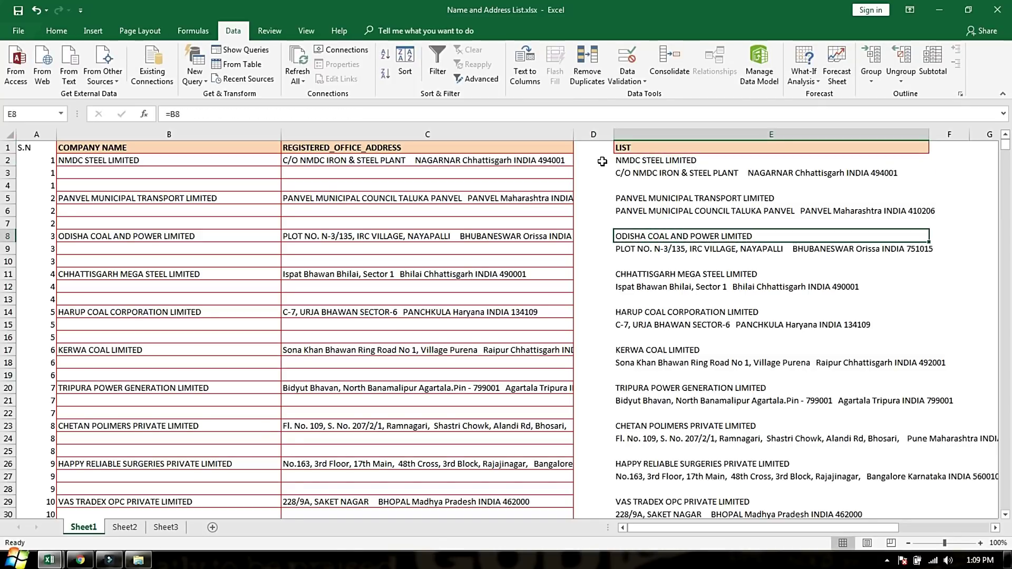
pyautogui.click(601, 161)
pyautogui.click(600, 198)
pyautogui.click(601, 262)
pyautogui.click(604, 289)
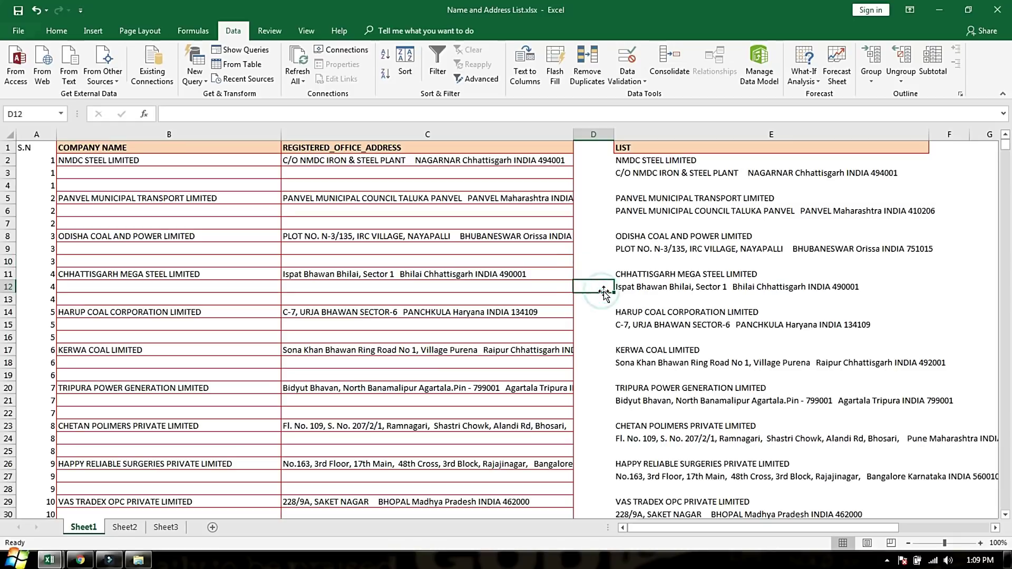
pyautogui.click(670, 172)
pyautogui.moveTo(442, 122); pyautogui.dragTo(443, 134)
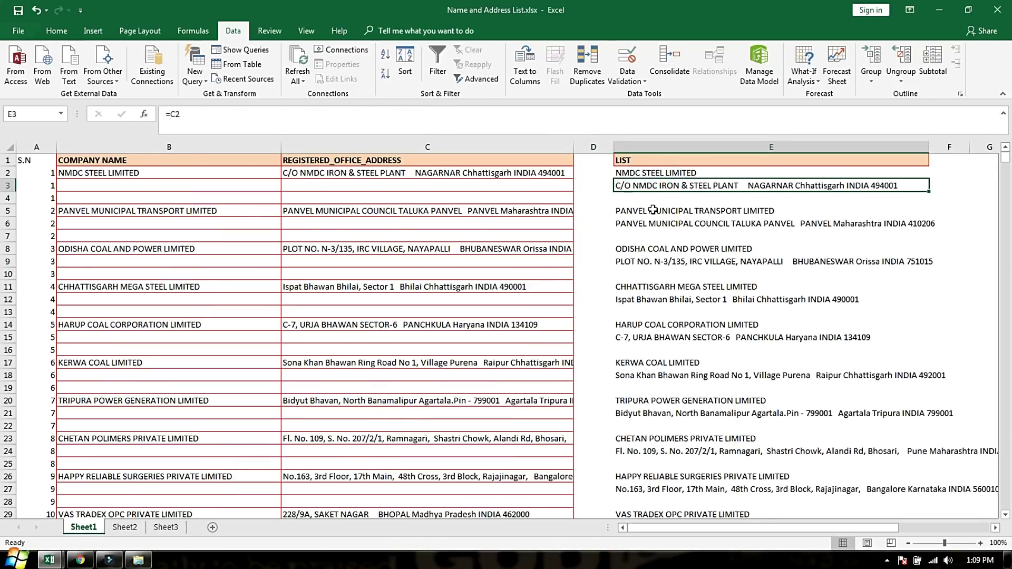
# Test the LIST formulas by clearing the first four companies' data, then undoing.
pyautogui.moveTo(535, 174); pyautogui.dragTo(160, 291)
pyautogui.press('Delete')
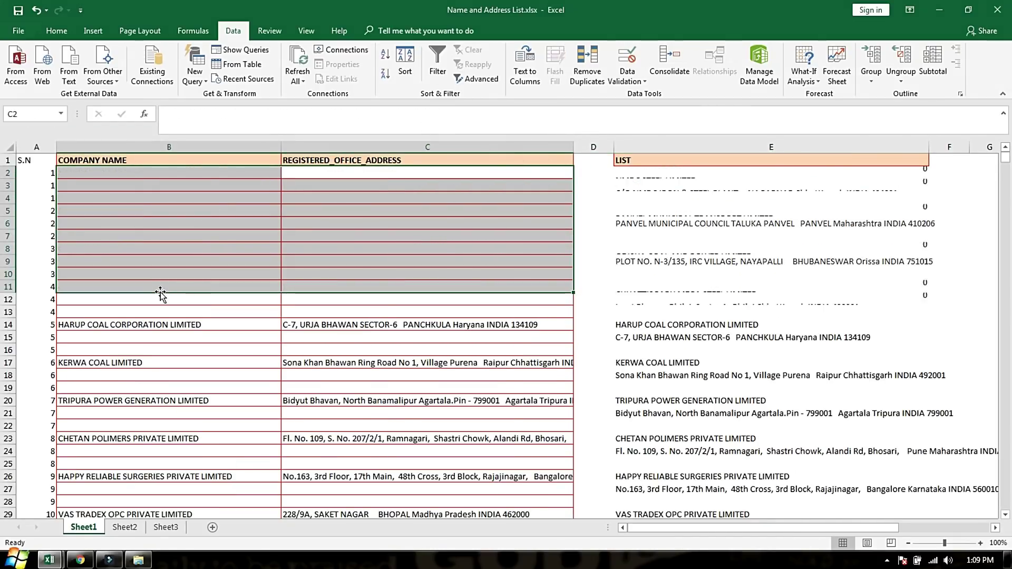
pyautogui.hotkey('ctrl', 'z')
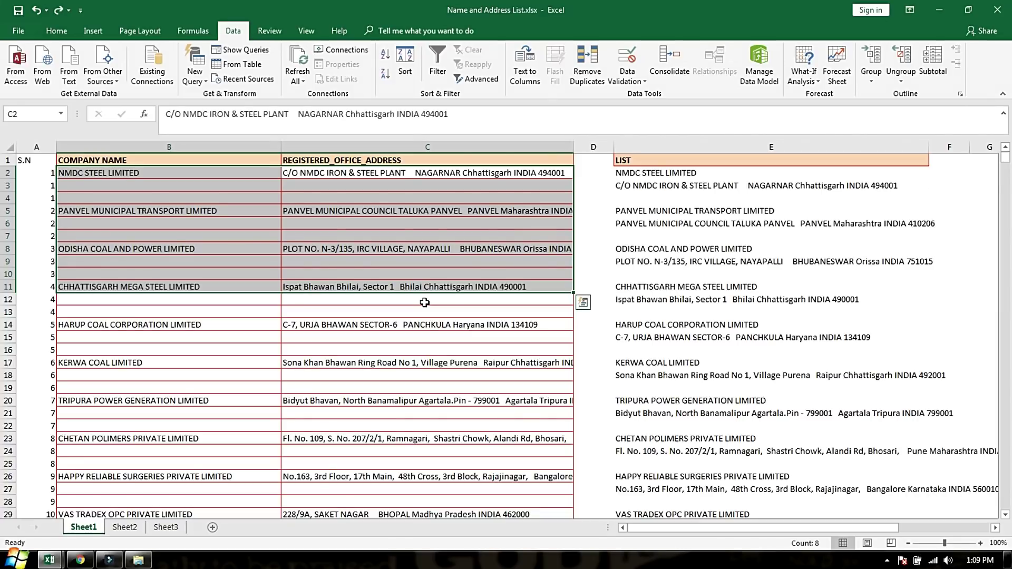
pyautogui.hotkey('ctrl', 'F1')
pyautogui.hotkey('ctrl', 'F1')
pyautogui.click(684, 237)
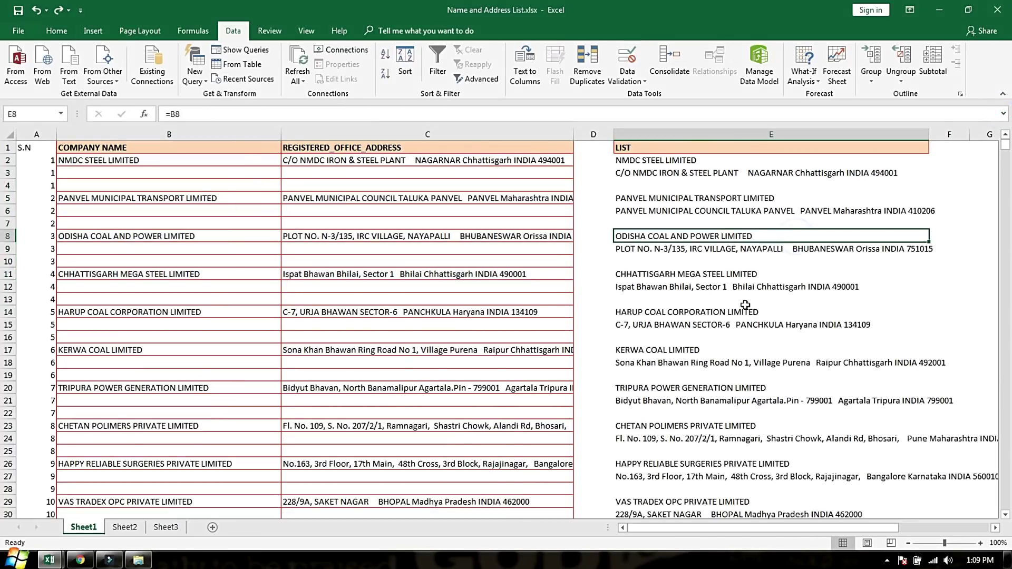
pyautogui.click(684, 135)
# Convert the LIST column formulas to plain values with Paste Special > Values.
pyautogui.hotkey('ctrl', 'c')
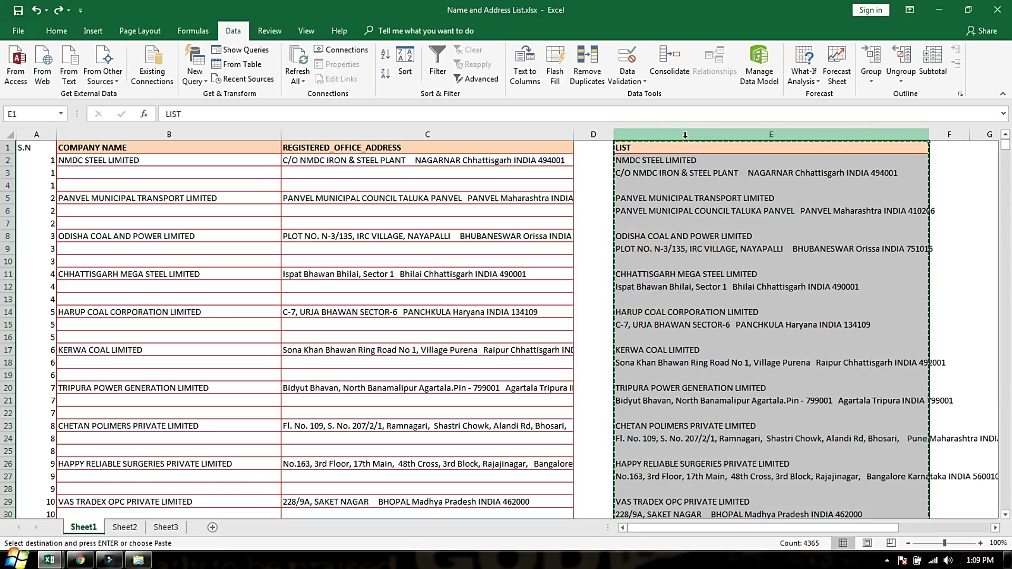
pyautogui.rightClick(685, 138)
pyautogui.click(731, 210)
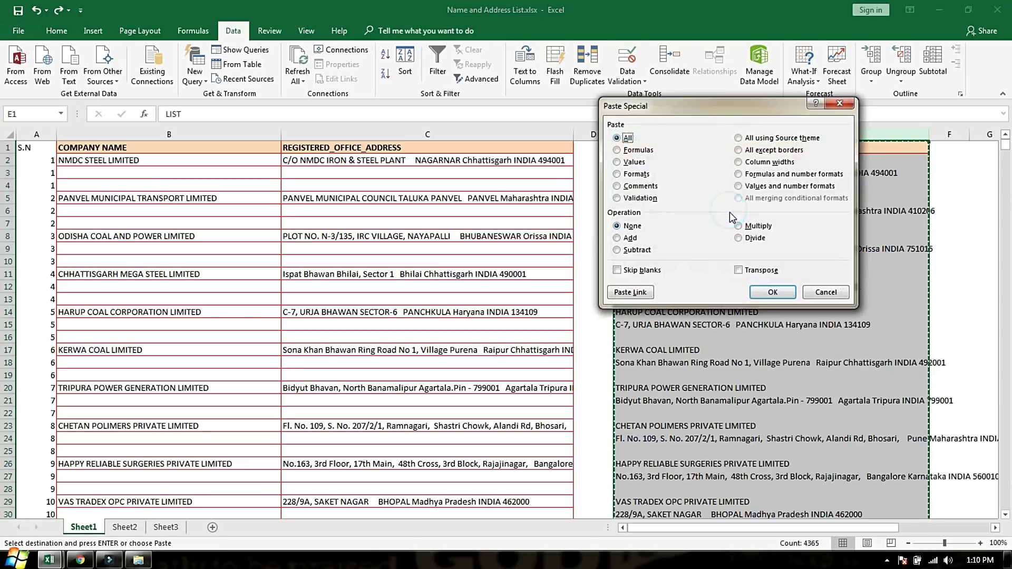
pyautogui.click(635, 162)
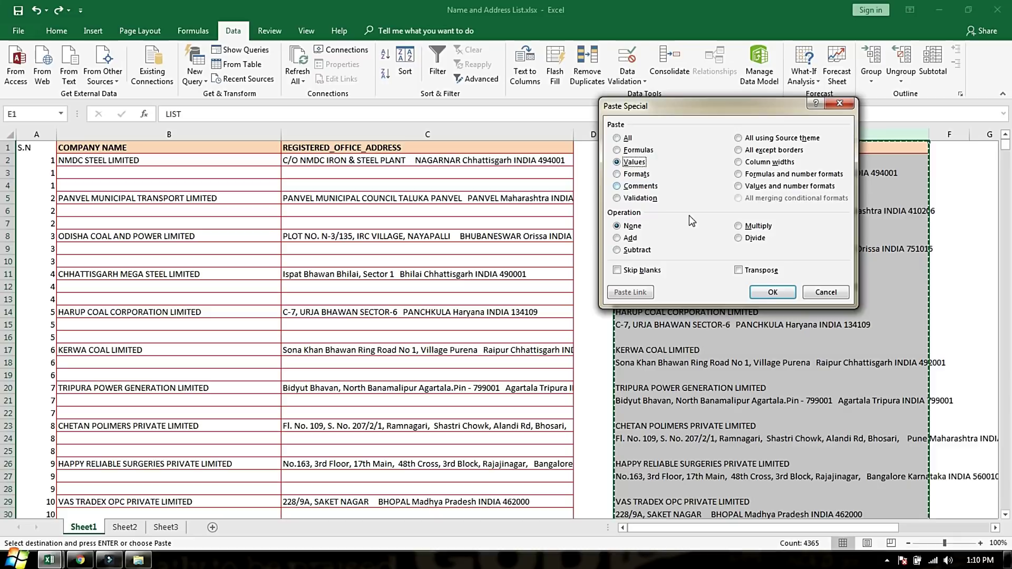
pyautogui.click(772, 292)
pyautogui.click(748, 211)
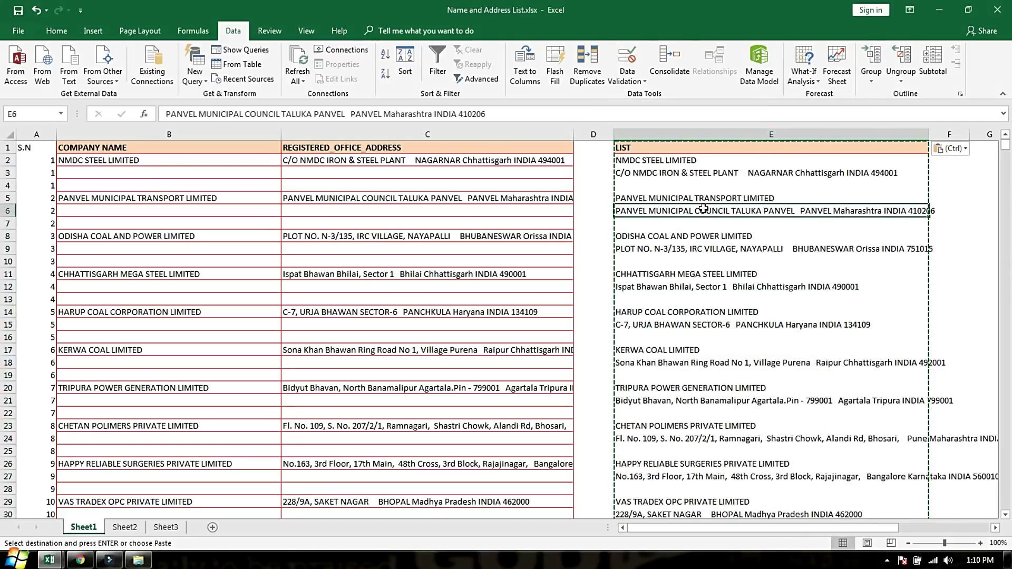
pyautogui.click(748, 198)
pyautogui.click(753, 222)
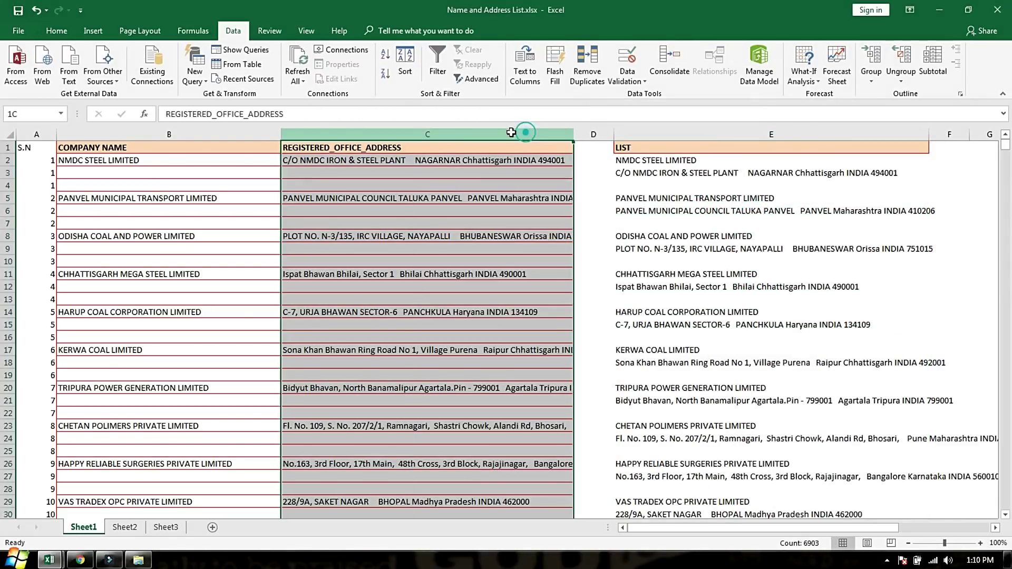
# Delete the company name and address columns and the empty column beside S.N.
pyautogui.moveTo(517, 134); pyautogui.dragTo(253, 134)
pyautogui.rightClick(256, 132)
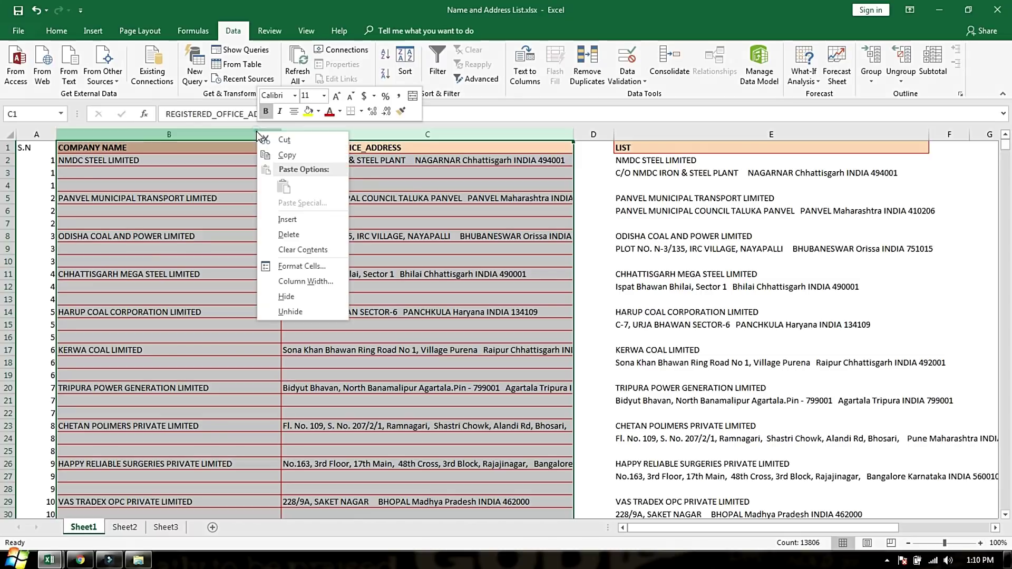
pyautogui.click(288, 235)
pyautogui.rightClick(79, 134)
pyautogui.click(121, 236)
# Centre the numbers in the S.N column.
pyautogui.click(318, 223)
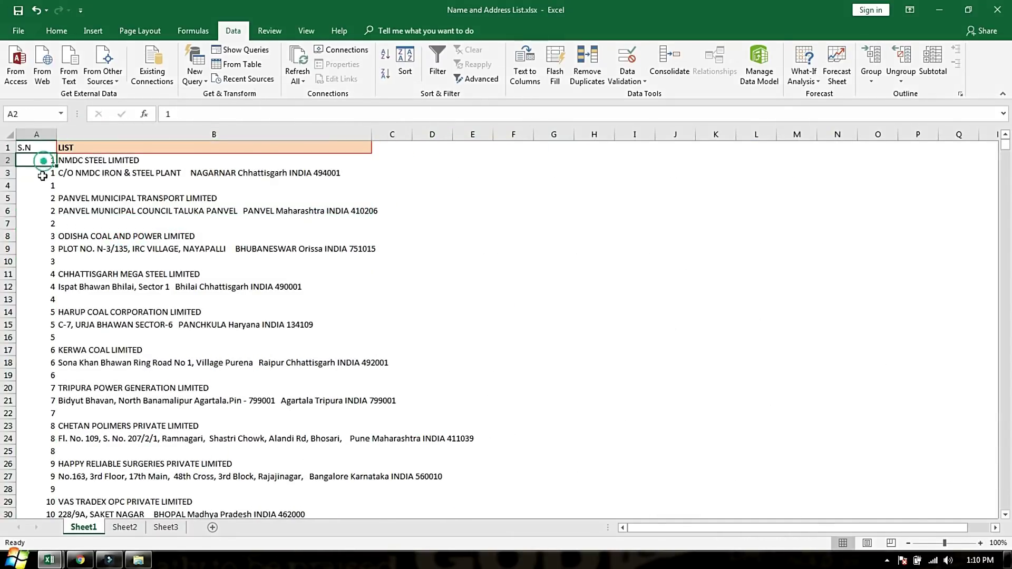
pyautogui.moveTo(44, 162); pyautogui.dragTo(45, 187)
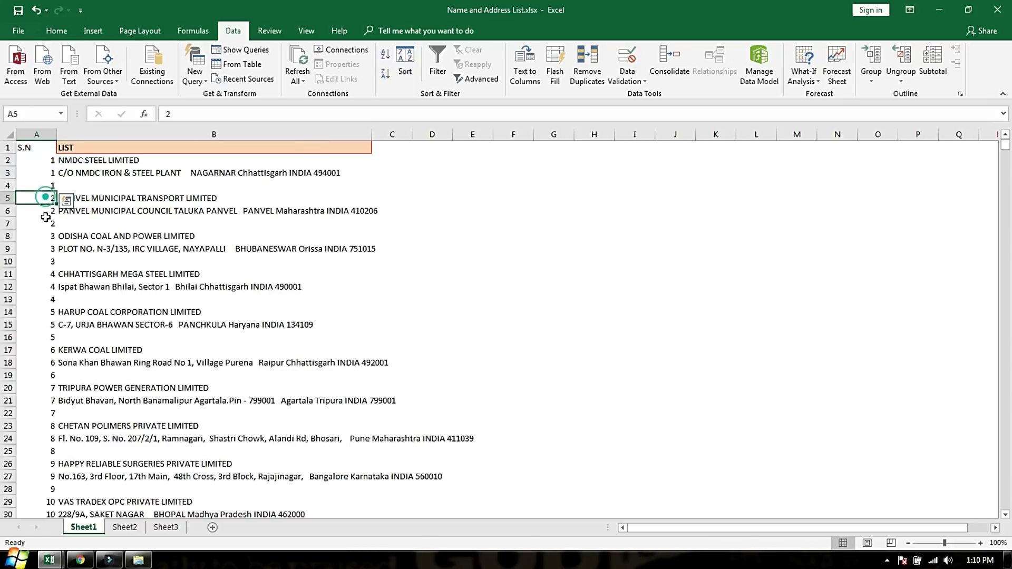
pyautogui.click(224, 226)
pyautogui.click(37, 134)
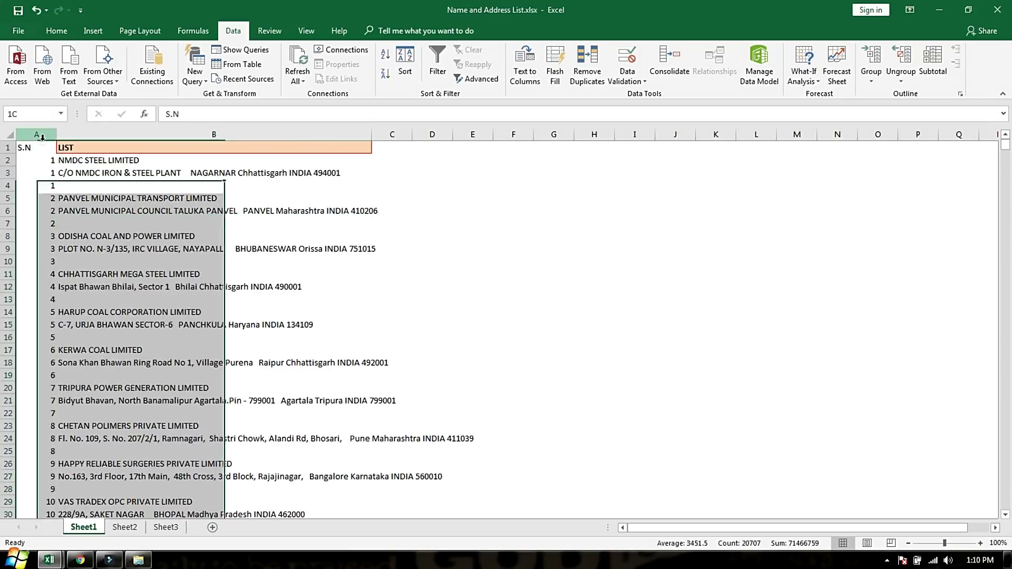
pyautogui.click(57, 30)
pyautogui.click(254, 74)
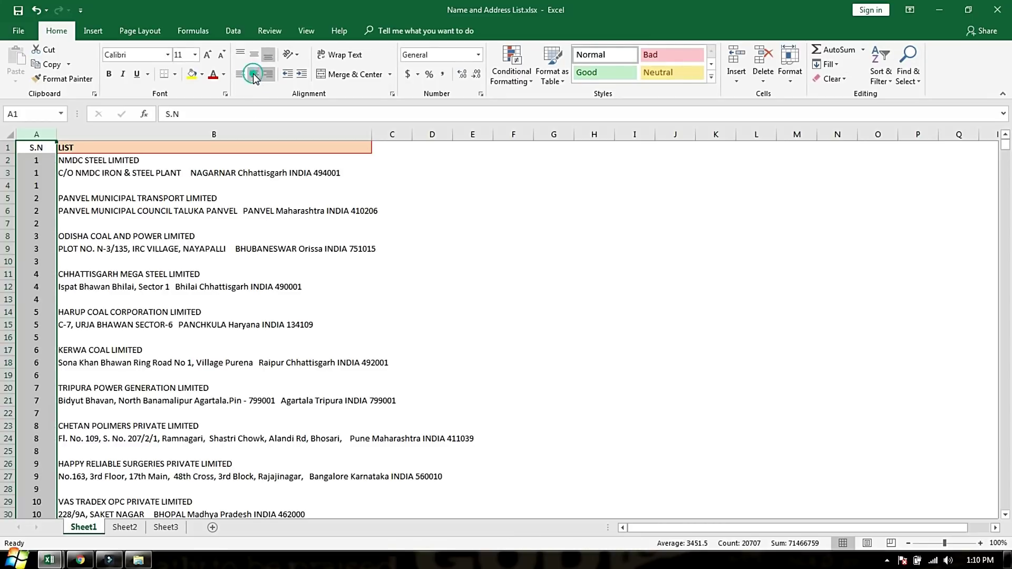
pyautogui.click(229, 247)
# Insert two blank columns before S.N, moving it to column C.
pyautogui.rightClick(44, 134)
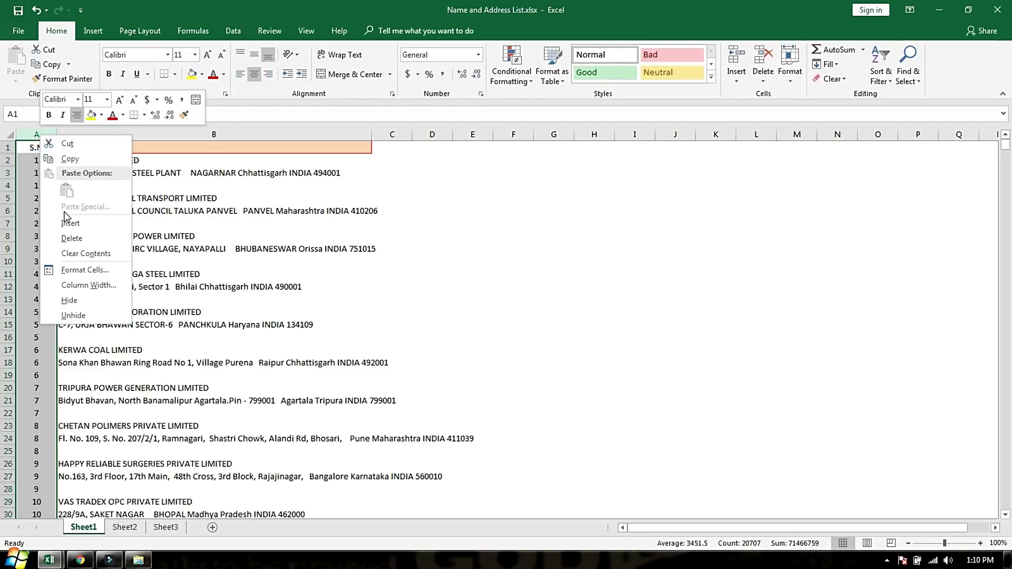
pyautogui.click(65, 219)
pyautogui.rightClick(42, 134)
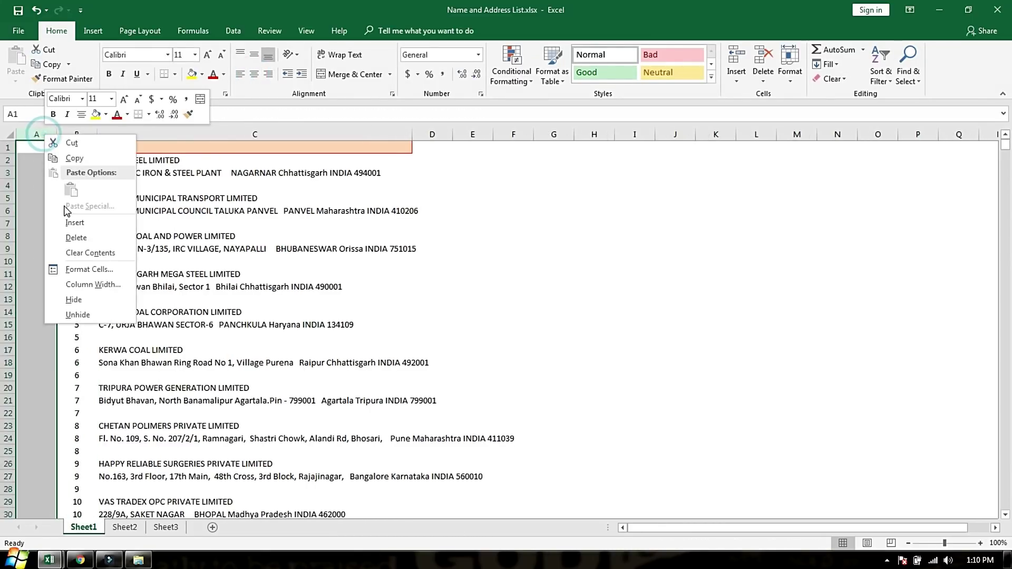
pyautogui.click(66, 215)
pyautogui.click(364, 234)
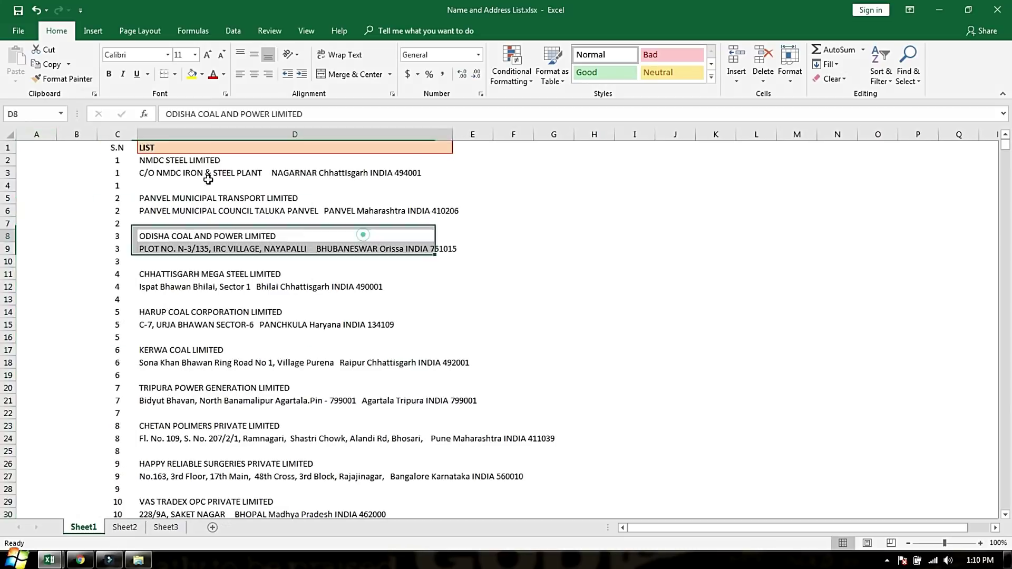
# Enter 1 in cell B2 as the starting number.
pyautogui.click(82, 157)
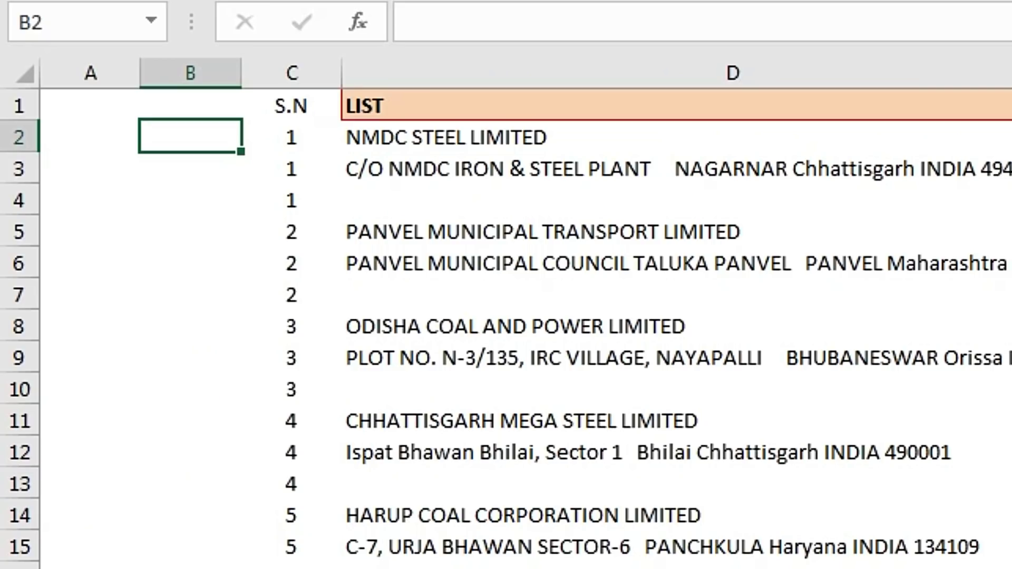
pyautogui.write('=')
pyautogui.press('Escape')
pyautogui.write('1')
pyautogui.press('Return')
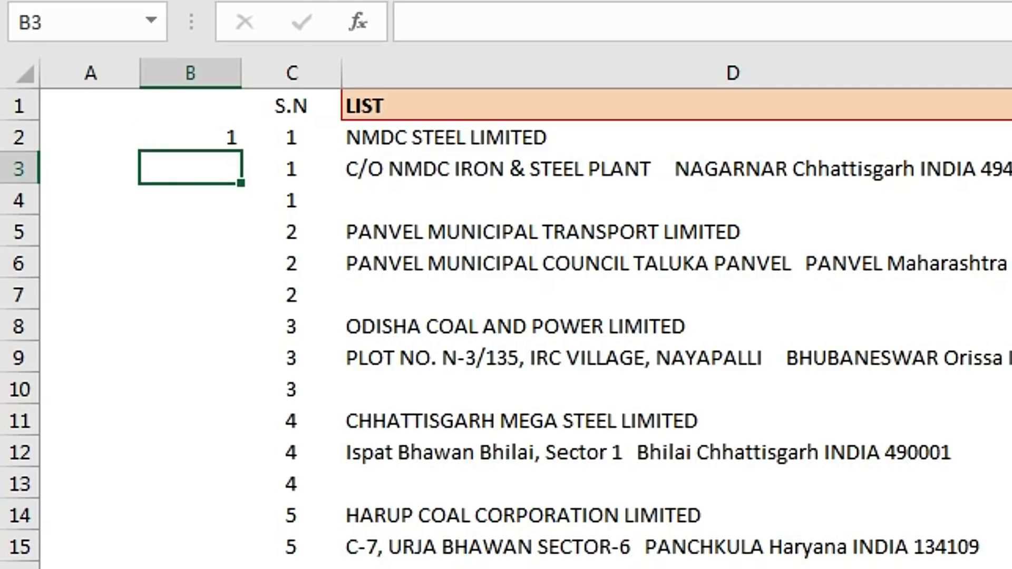
# Enter =IF(C2=C3,"",C3) in B3 to blank out repeated S.N values.
pyautogui.write('=I')
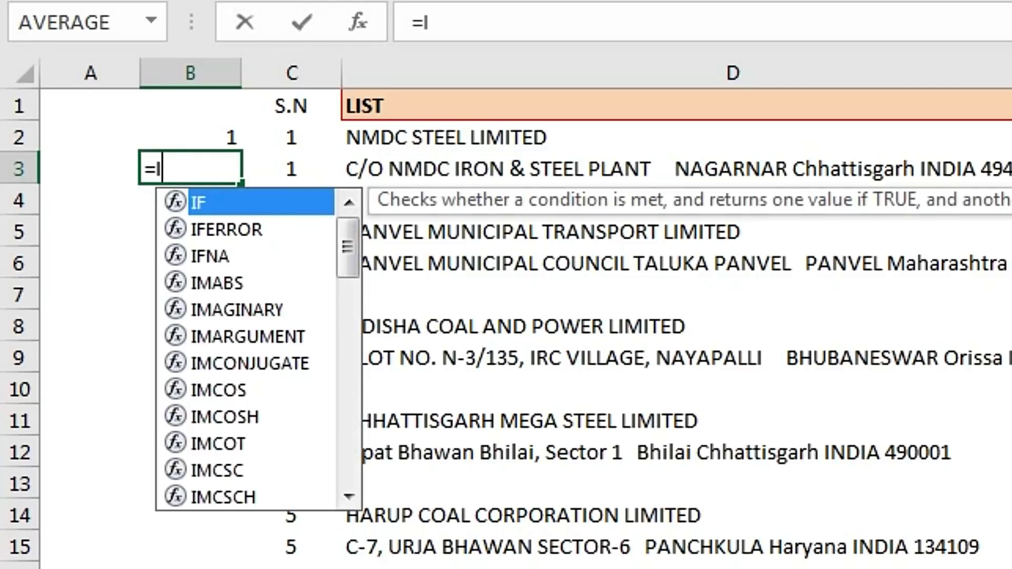
pyautogui.write('F(')
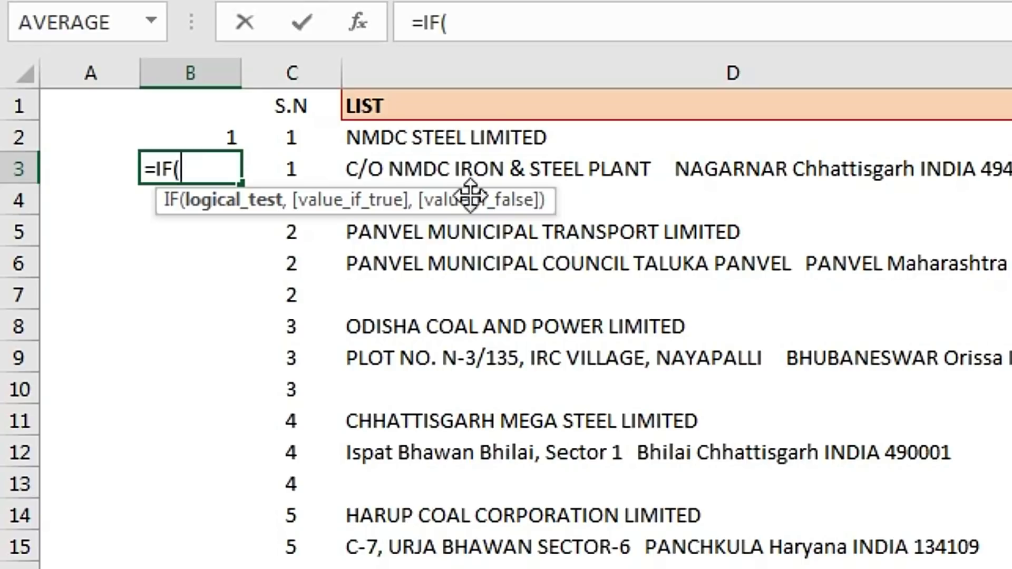
pyautogui.click(307, 138)
pyautogui.write('=')
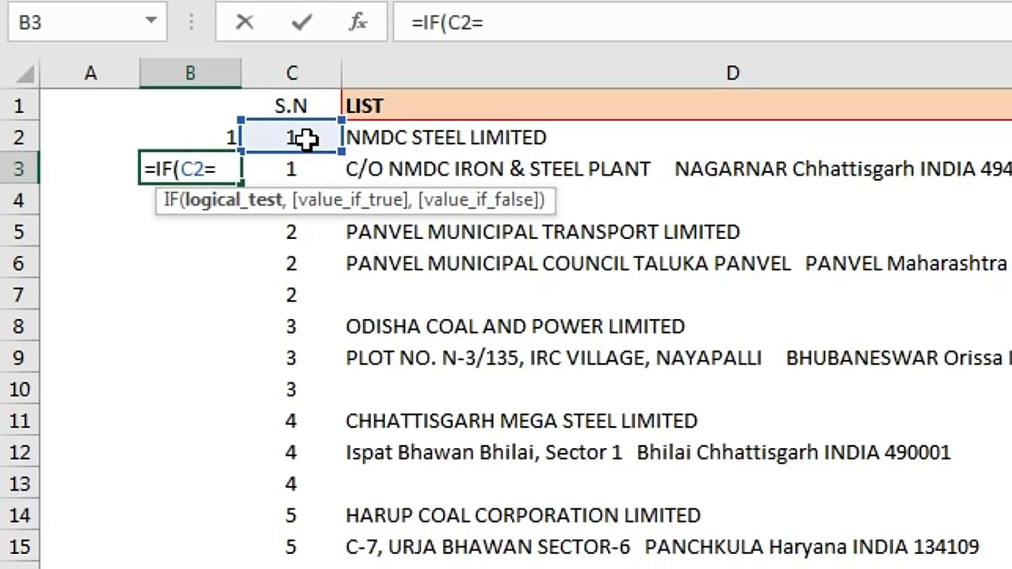
pyautogui.click(301, 172)
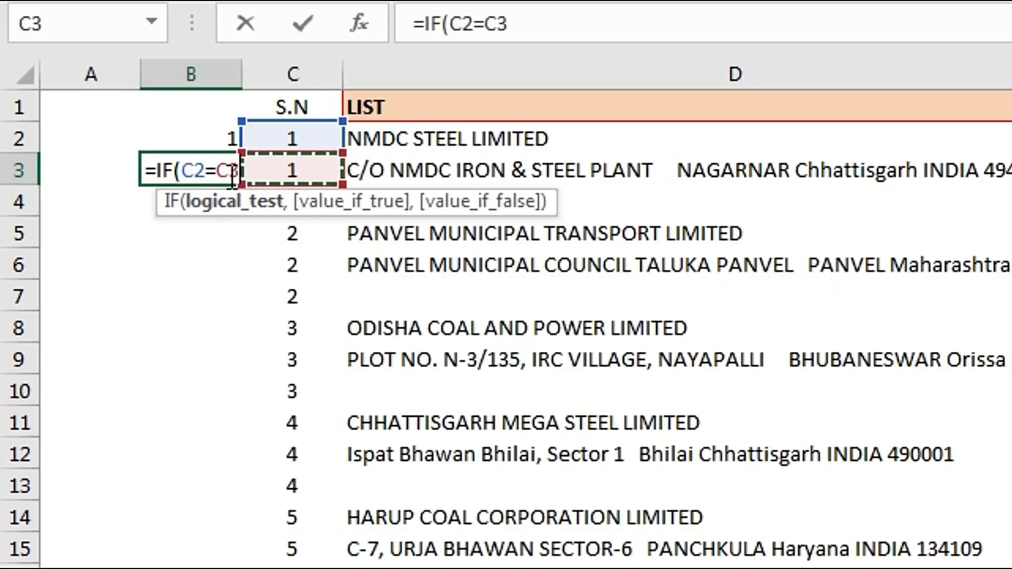
pyautogui.write(',""')
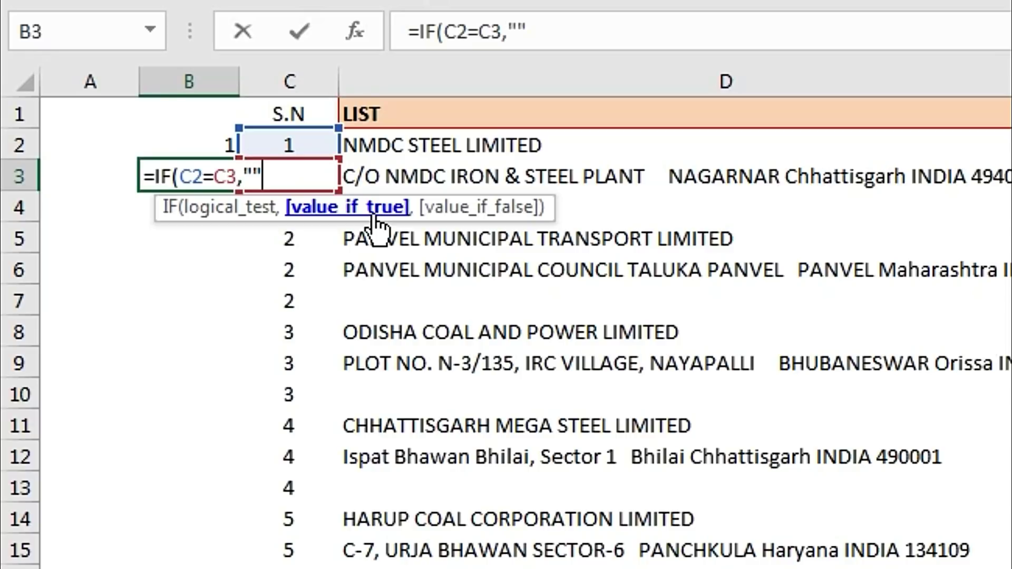
pyautogui.write(',')
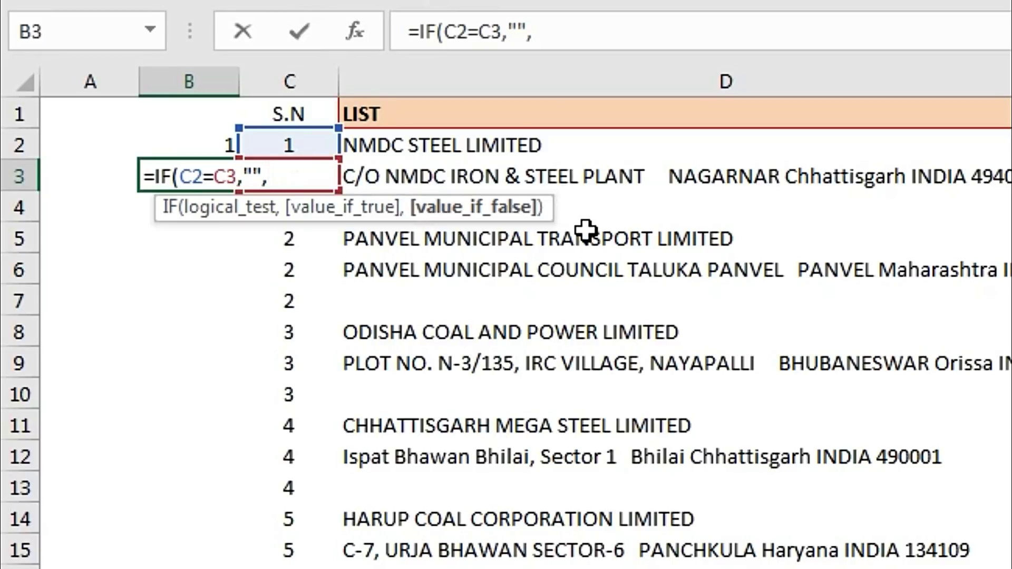
pyautogui.write('C3')
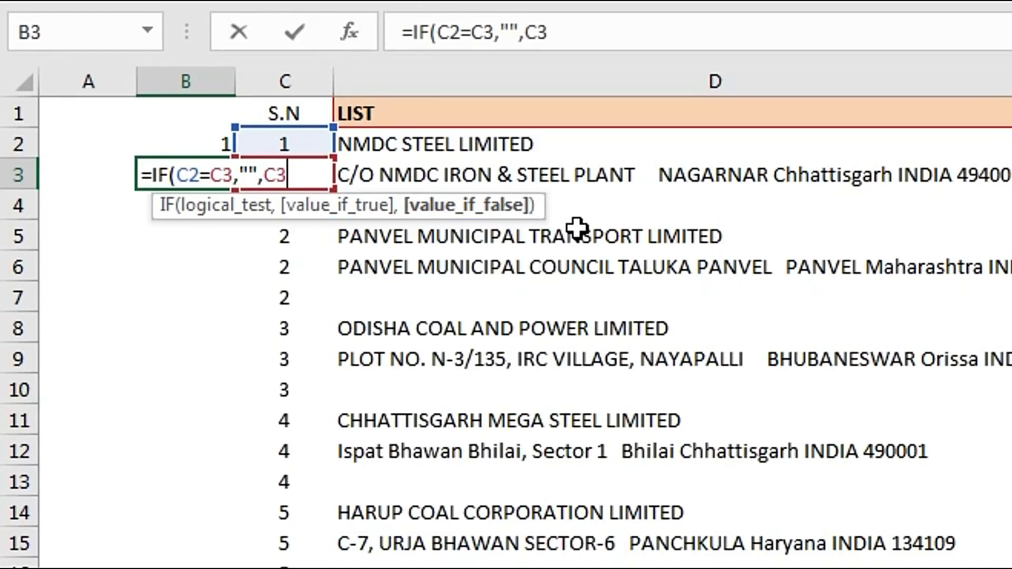
pyautogui.press('Return')
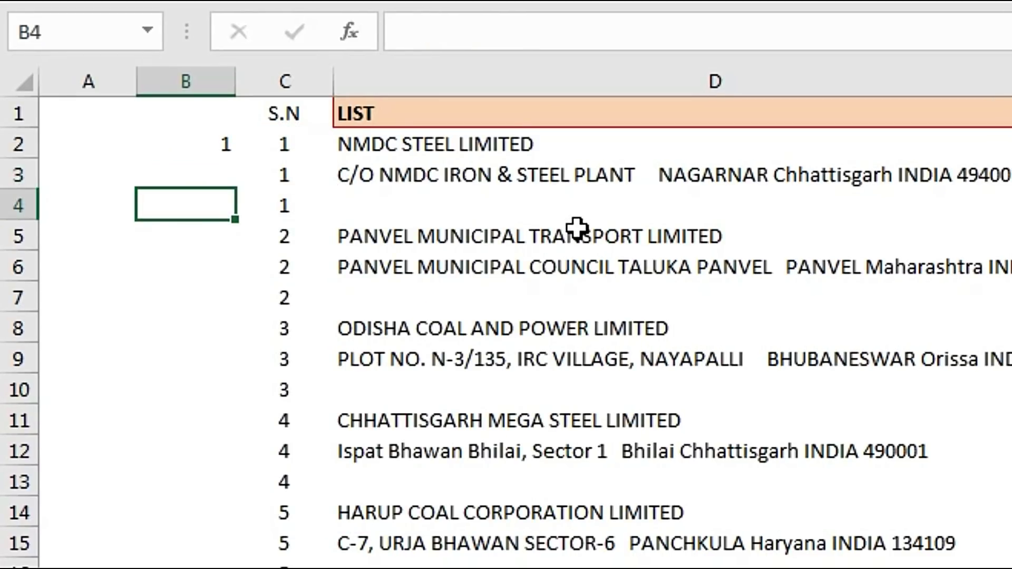
# Widen column B and fill the B3 serial-number formula down to row 30.
pyautogui.moveTo(103, 142); pyautogui.dragTo(318, 142)
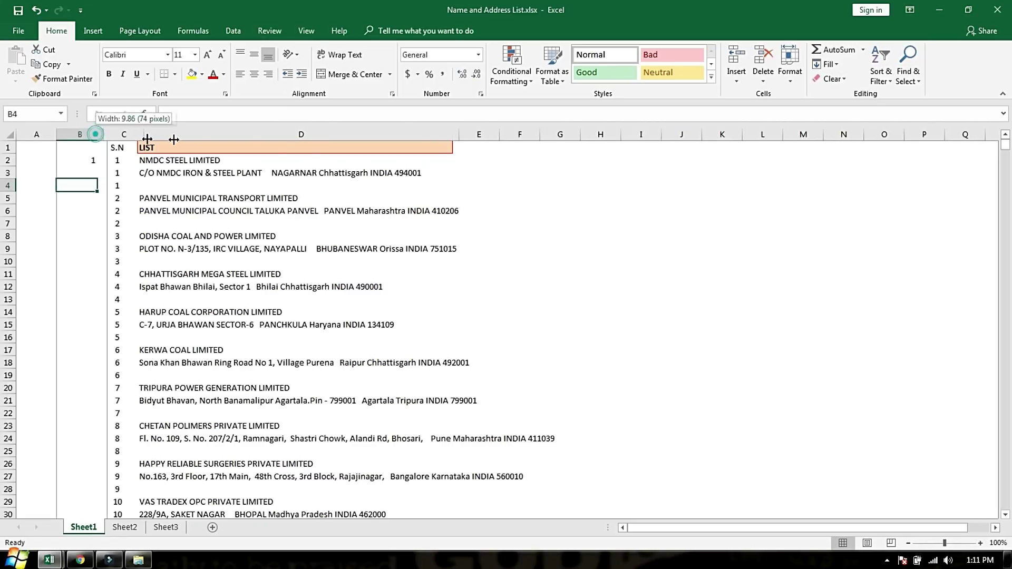
pyautogui.click(308, 162)
pyautogui.click(307, 172)
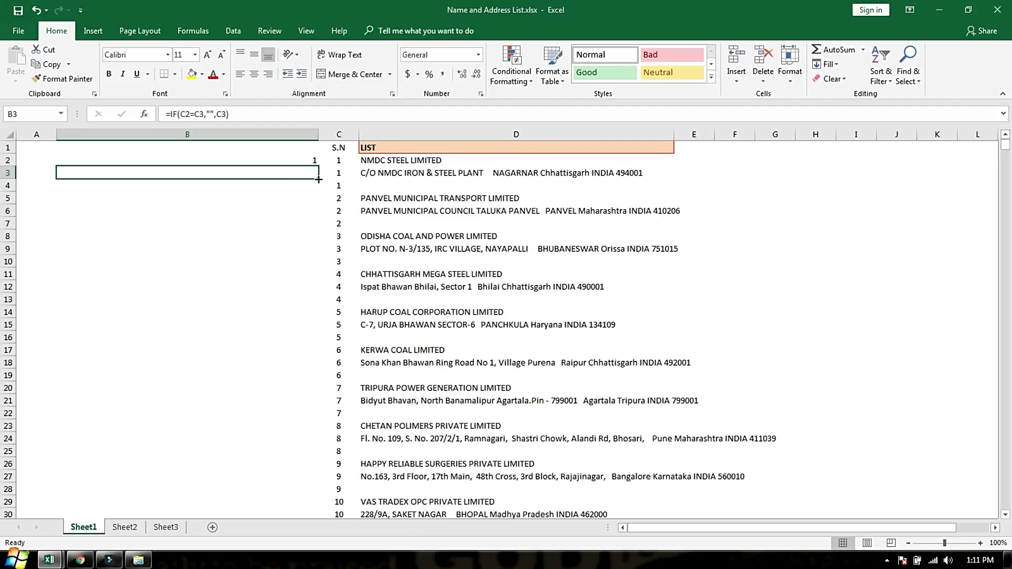
pyautogui.moveTo(318, 180); pyautogui.dragTo(324, 518)
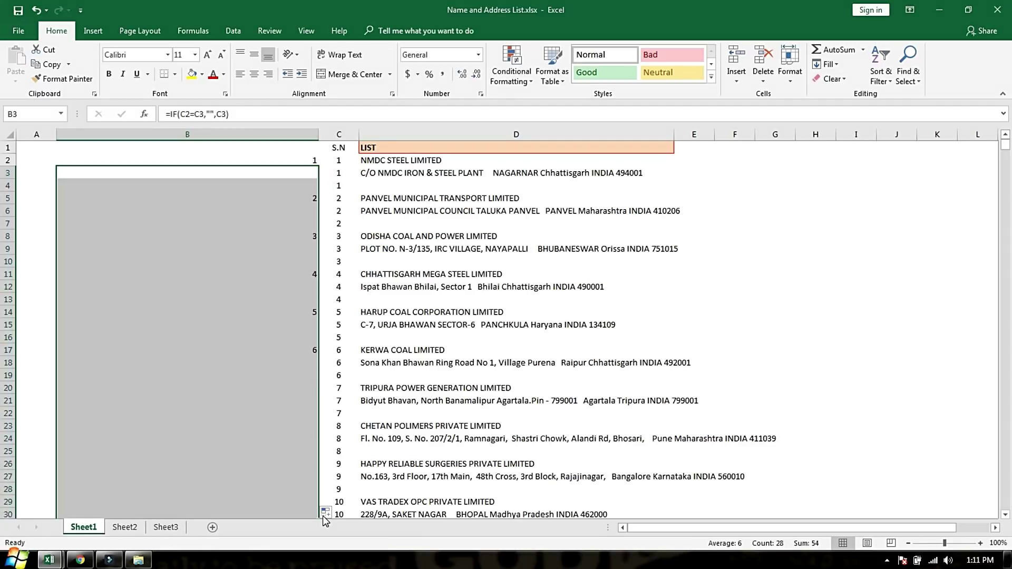
pyautogui.click(411, 272)
pyautogui.moveTo(383, 160); pyautogui.dragTo(316, 161)
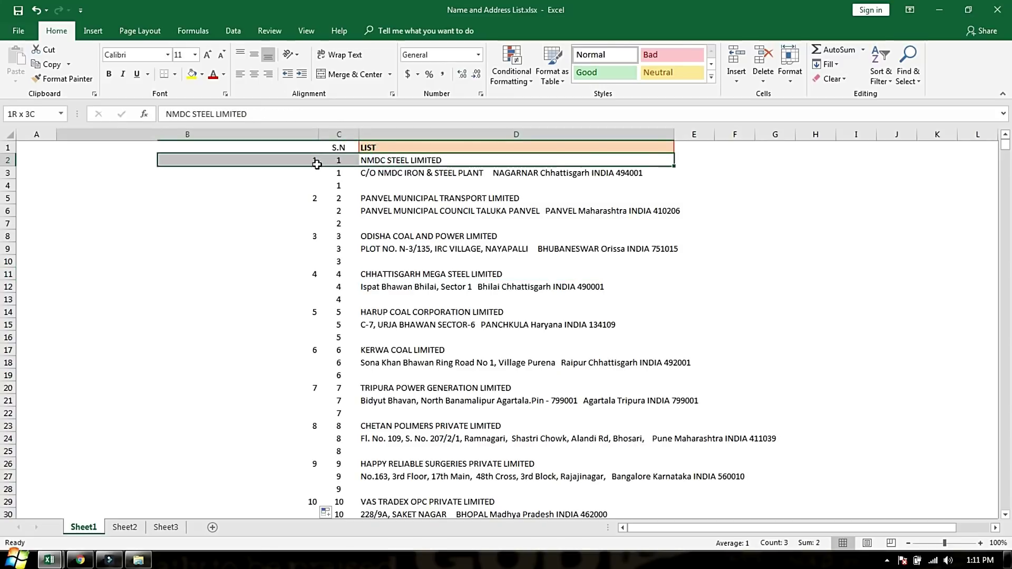
pyautogui.click(385, 199)
pyautogui.click(303, 500)
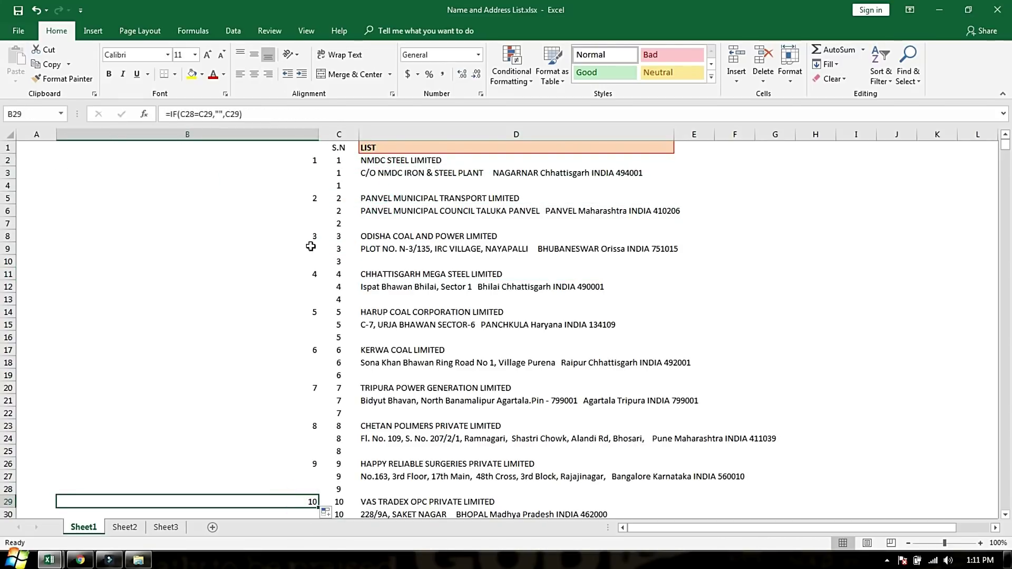
# Copy column B and paste it back as values only with Paste Special.
pyautogui.moveTo(314, 160); pyautogui.dragTo(306, 337)
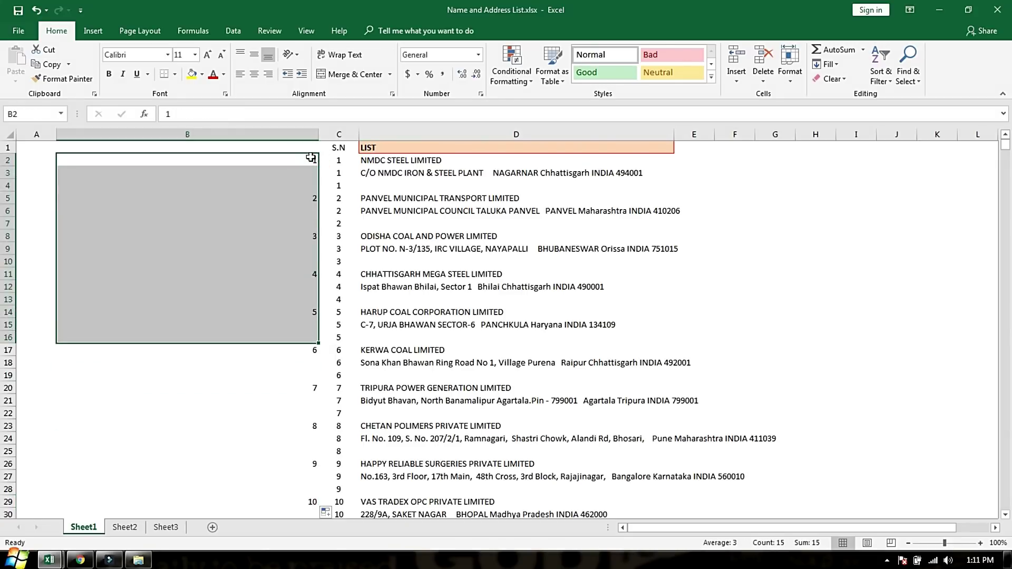
pyautogui.click(311, 158)
pyautogui.click(417, 211)
pyautogui.click(264, 134)
pyautogui.rightClick(263, 136)
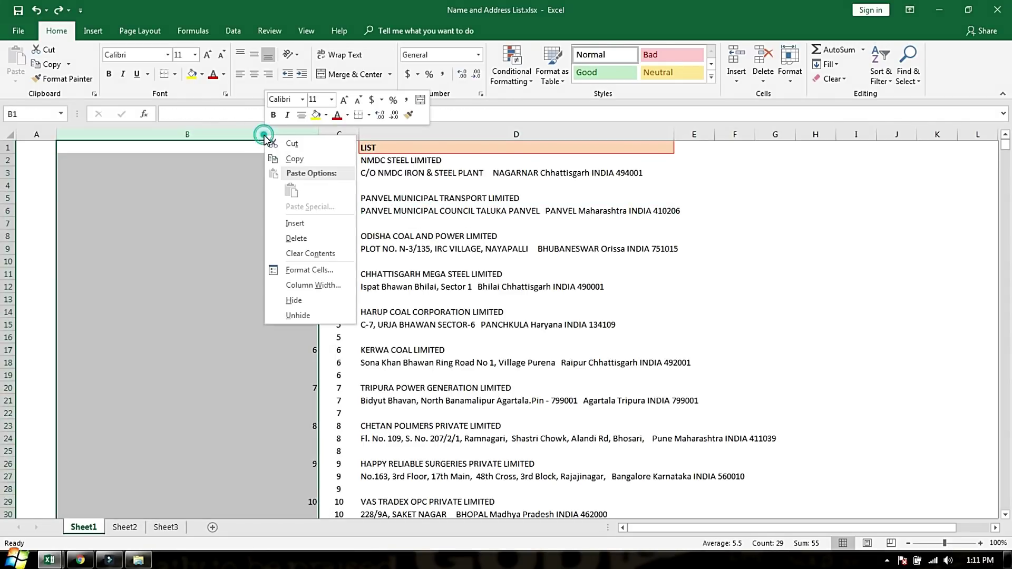
pyautogui.click(317, 160)
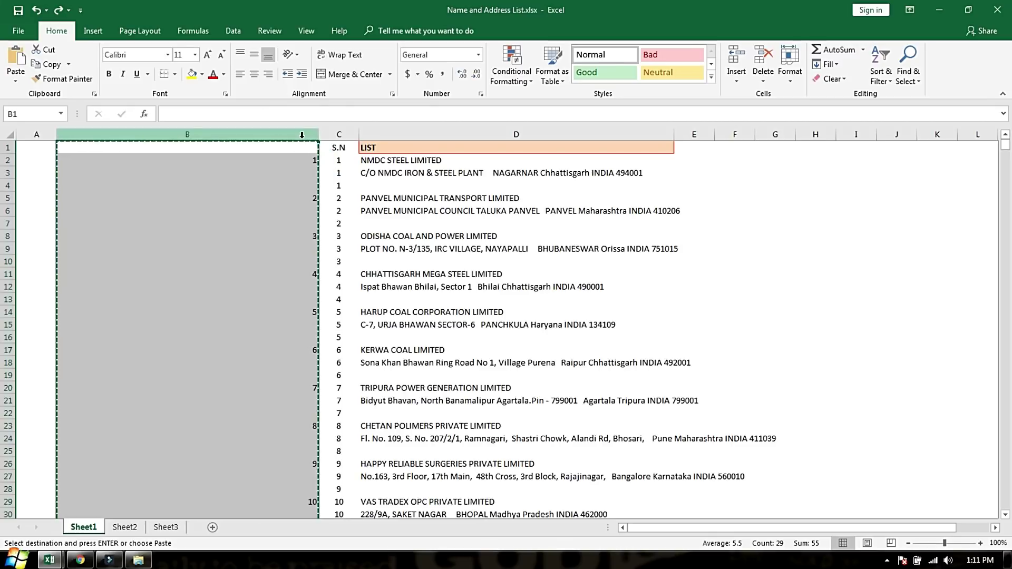
pyautogui.rightClick(303, 136)
pyautogui.click(328, 211)
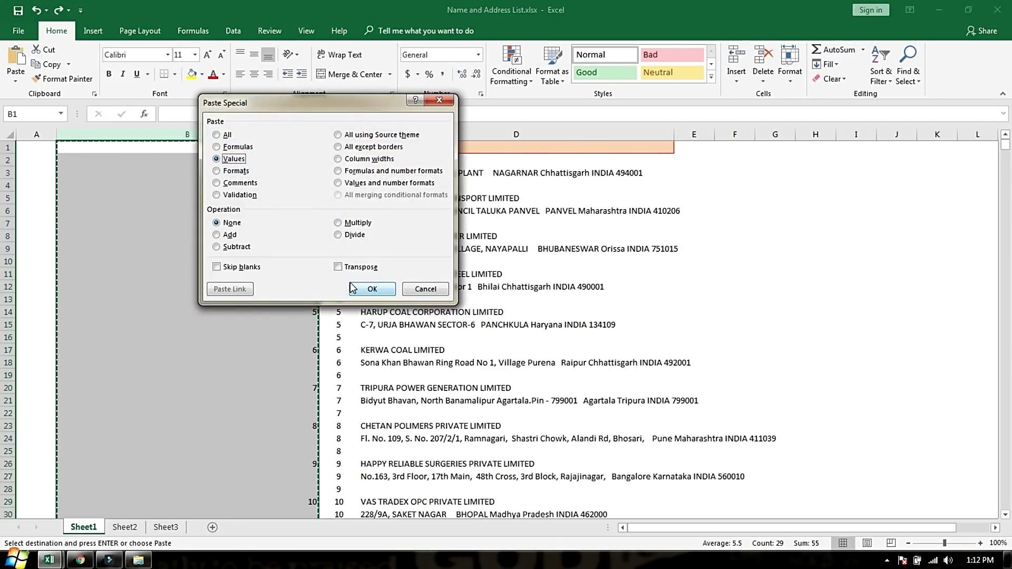
pyautogui.click(372, 289)
# Re-enter the number in B5 and check the next company's number cell.
pyautogui.click(301, 236)
pyautogui.click(312, 198)
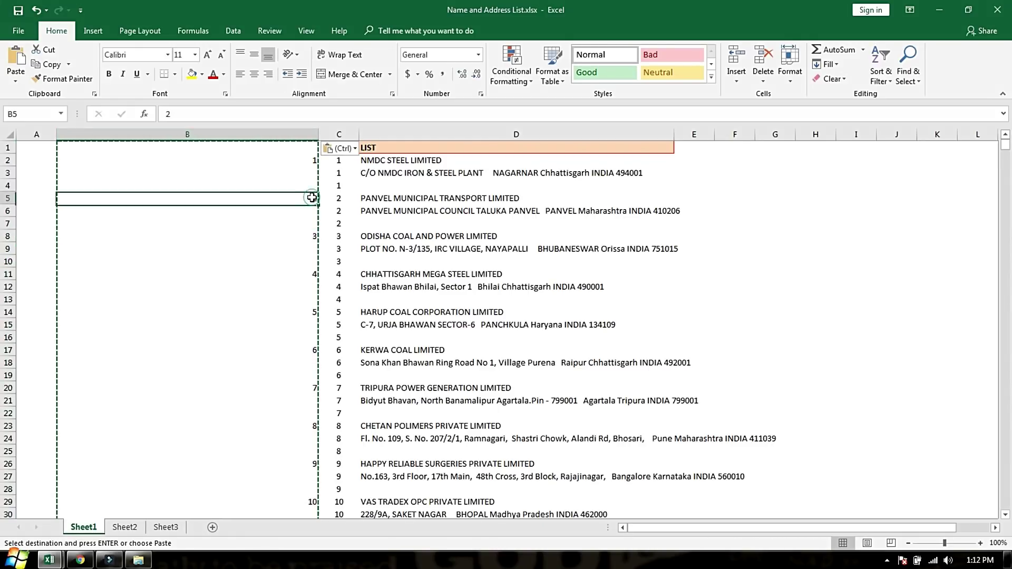
pyautogui.click(314, 173)
pyautogui.click(314, 198)
pyautogui.doubleClick(316, 200)
pyautogui.press('Return')
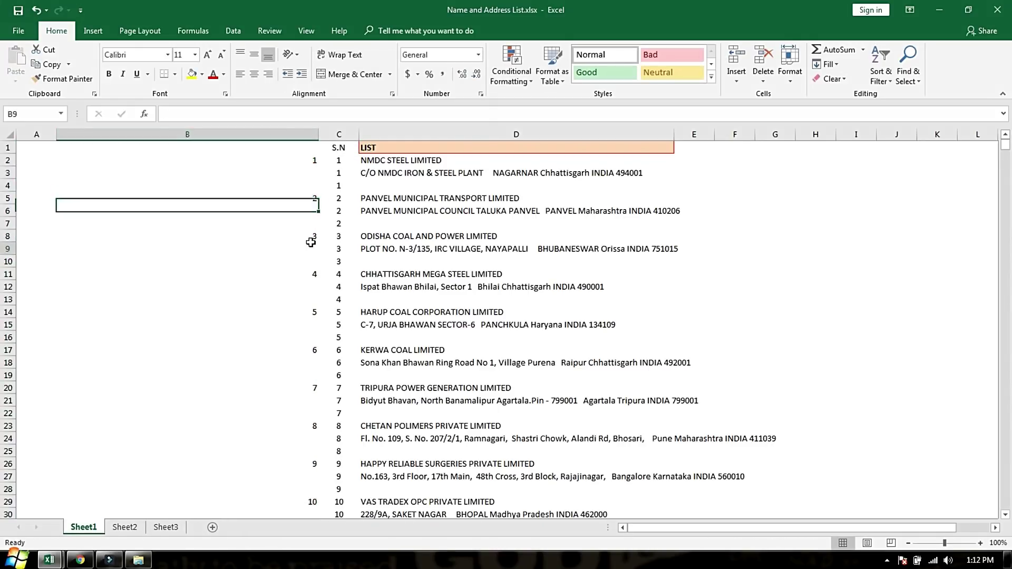
pyautogui.click(311, 248)
pyautogui.click(344, 140)
# Delete the old S.N column.
pyautogui.rightClick(343, 138)
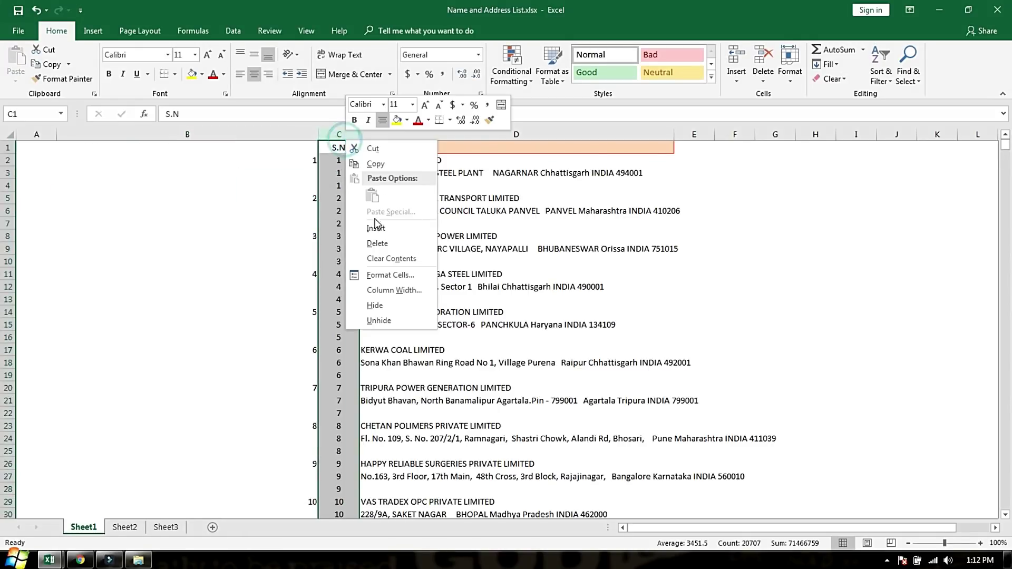
pyautogui.click(369, 244)
pyautogui.click(372, 270)
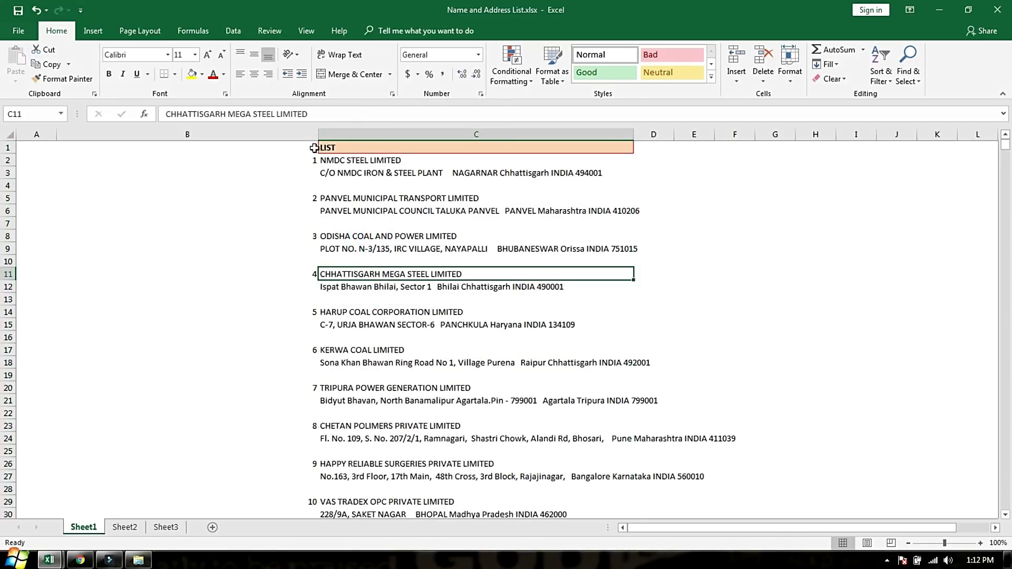
# Narrow column B to fit the numbers and give it the heading S.NO. in B1.
pyautogui.click(305, 134)
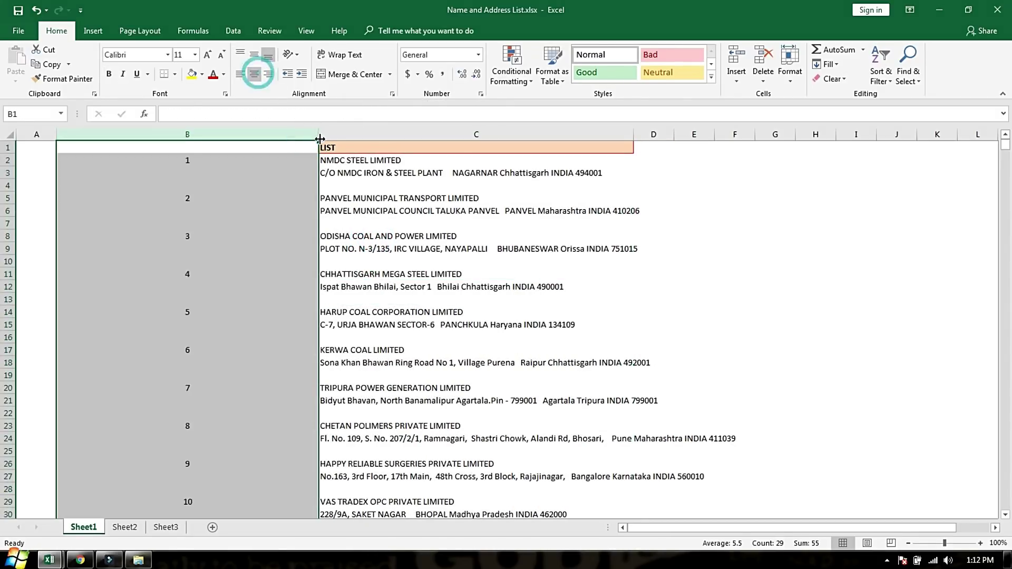
pyautogui.moveTo(319, 138); pyautogui.dragTo(154, 139)
pyautogui.click(150, 146)
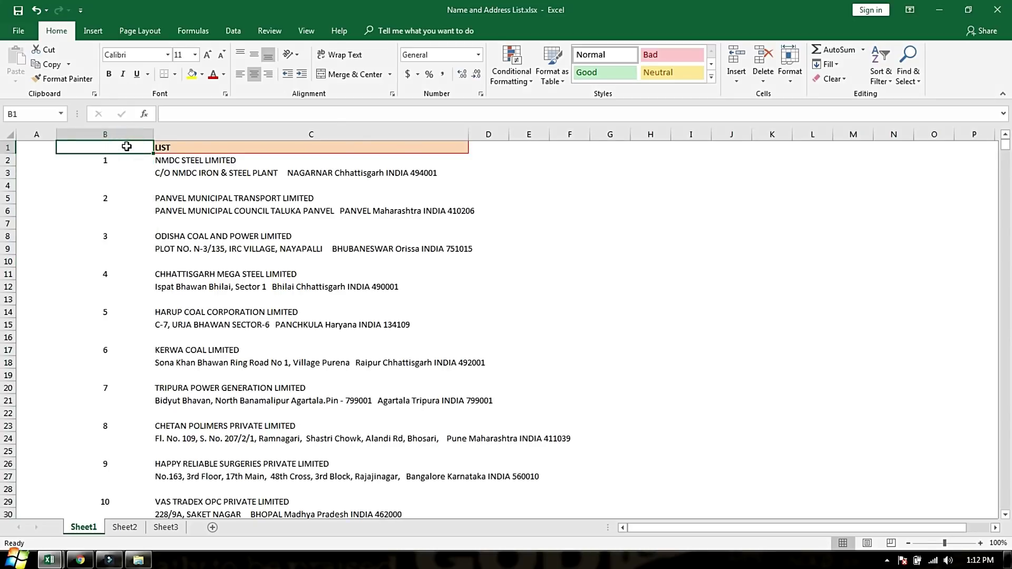
pyautogui.write('s')
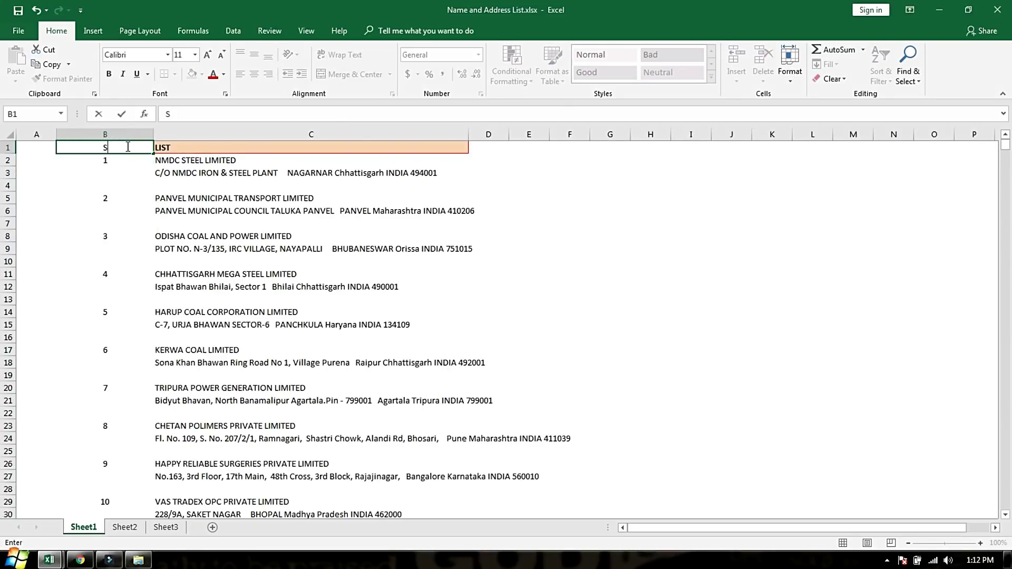
pyautogui.write('.NO')
pyautogui.press('Return')
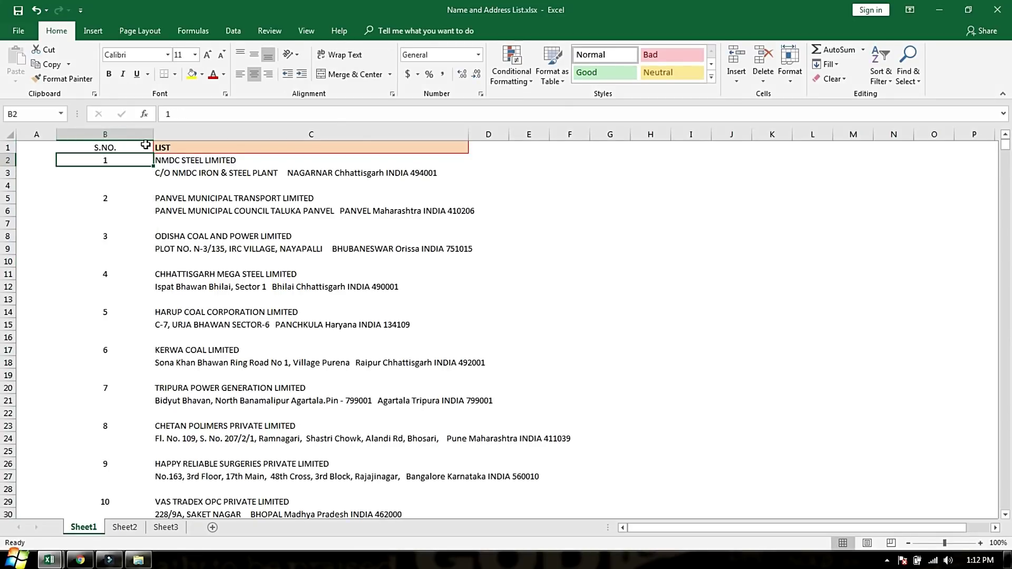
# Apply All Borders to columns B and C.
pyautogui.click(164, 148)
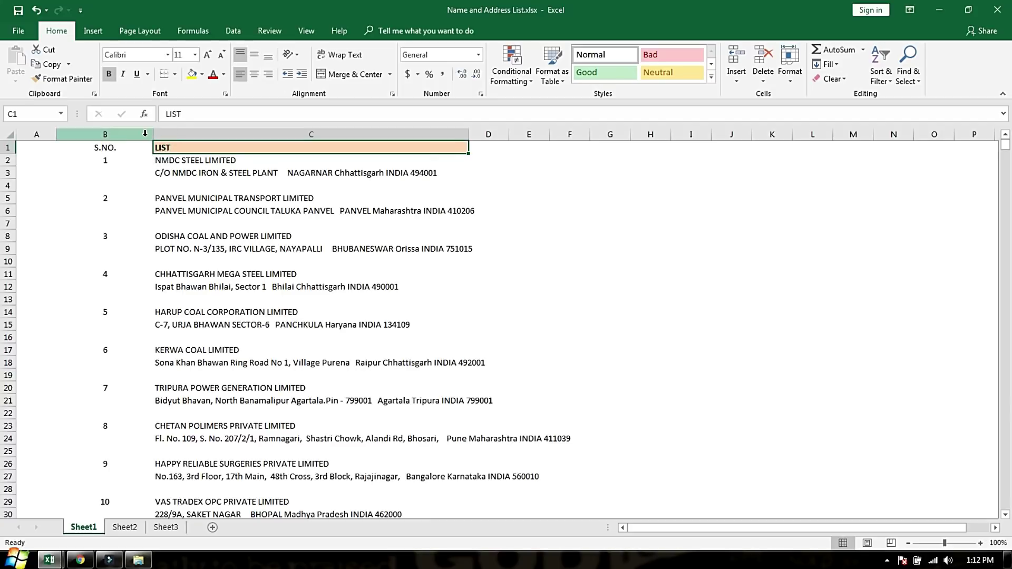
pyautogui.moveTo(145, 133); pyautogui.dragTo(161, 134)
pyautogui.click(178, 78)
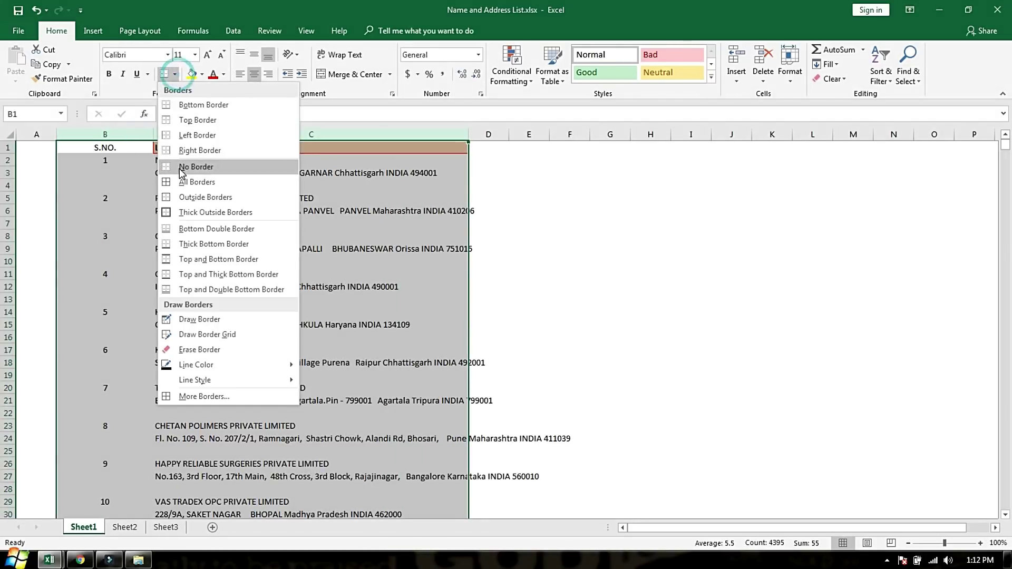
pyautogui.click(182, 174)
pyautogui.click(212, 251)
# Check the bordered numbers, company names, addresses and first numbered row B2:C2.
pyautogui.click(140, 164)
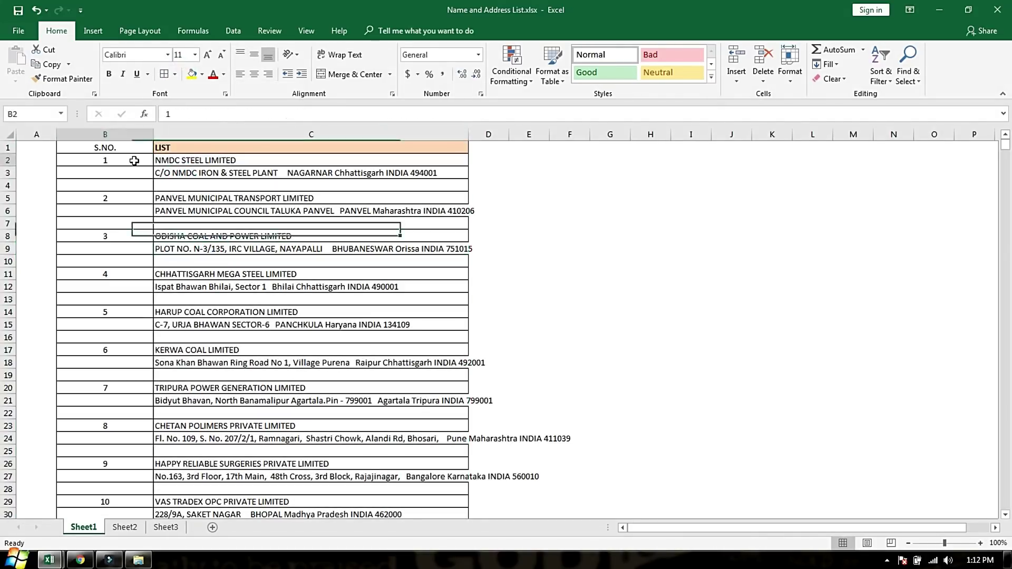
pyautogui.click(207, 159)
pyautogui.click(207, 174)
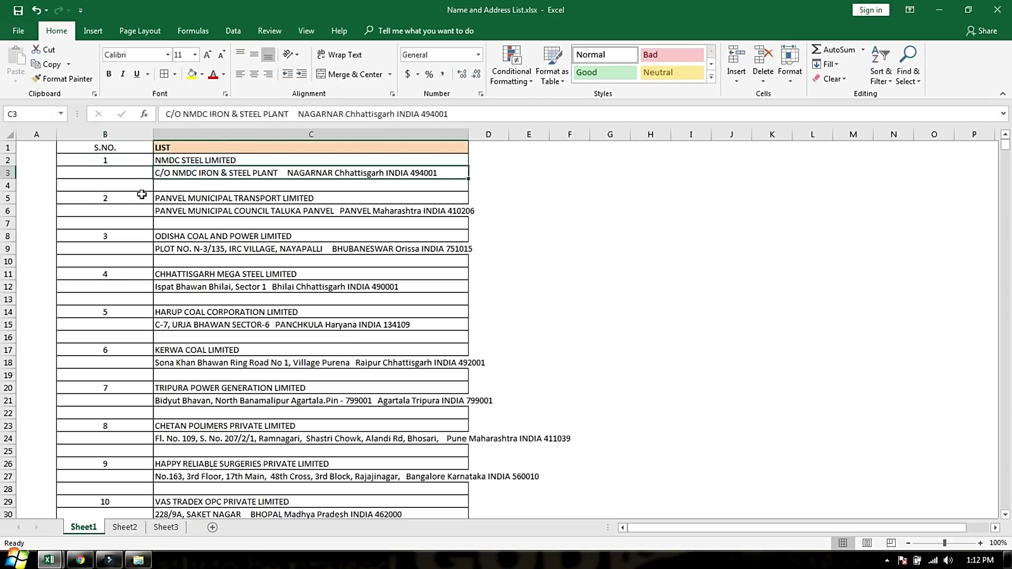
pyautogui.click(163, 198)
pyautogui.click(242, 211)
pyautogui.click(188, 260)
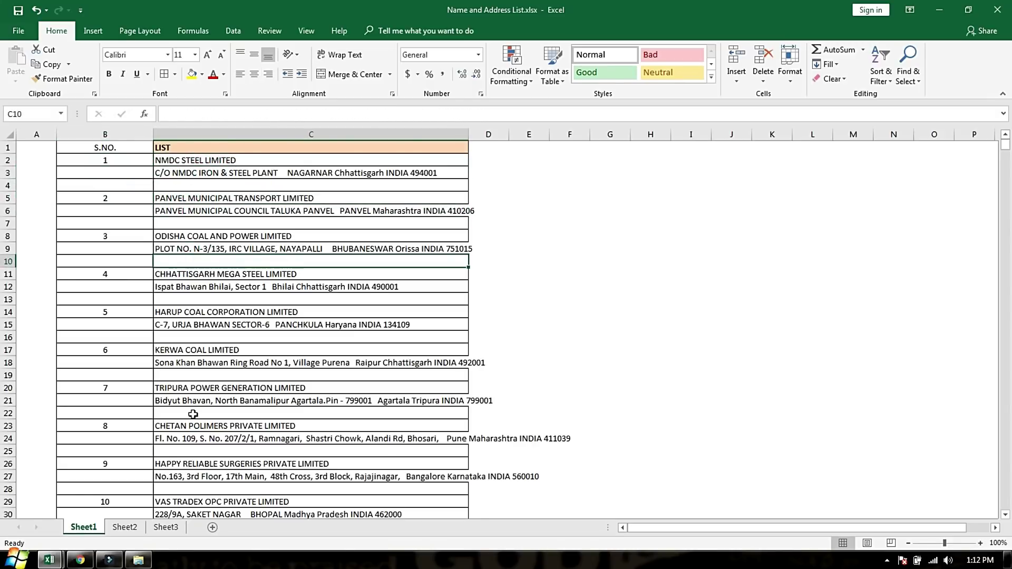
pyautogui.moveTo(281, 163); pyautogui.dragTo(281, 174)
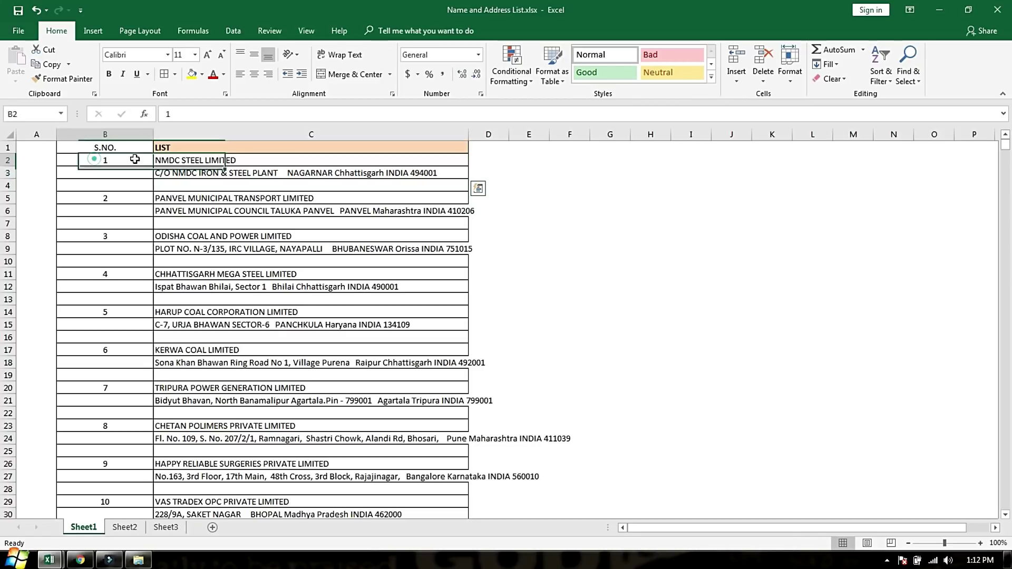
pyautogui.moveTo(87, 161); pyautogui.dragTo(238, 161)
pyautogui.click(308, 136)
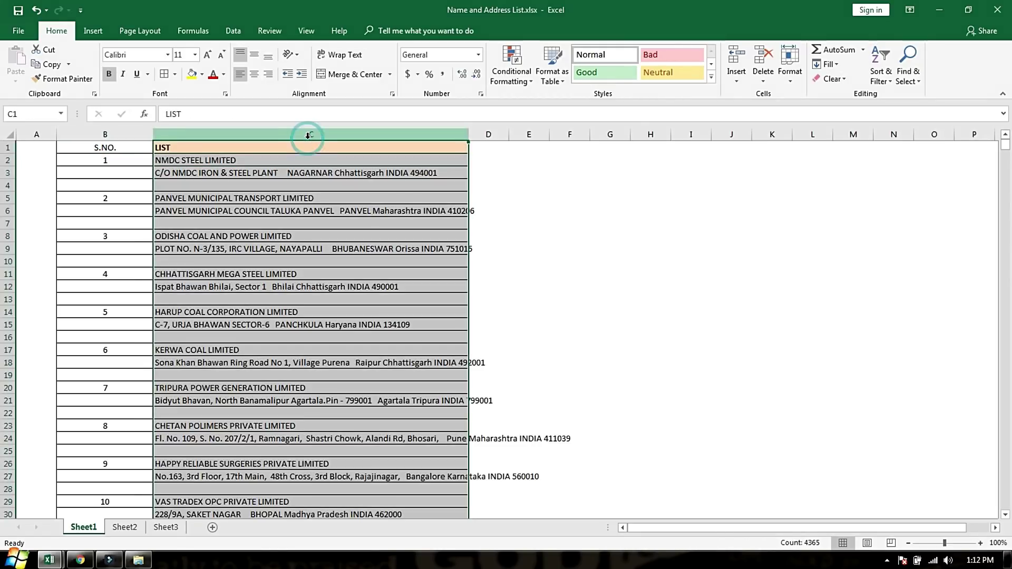